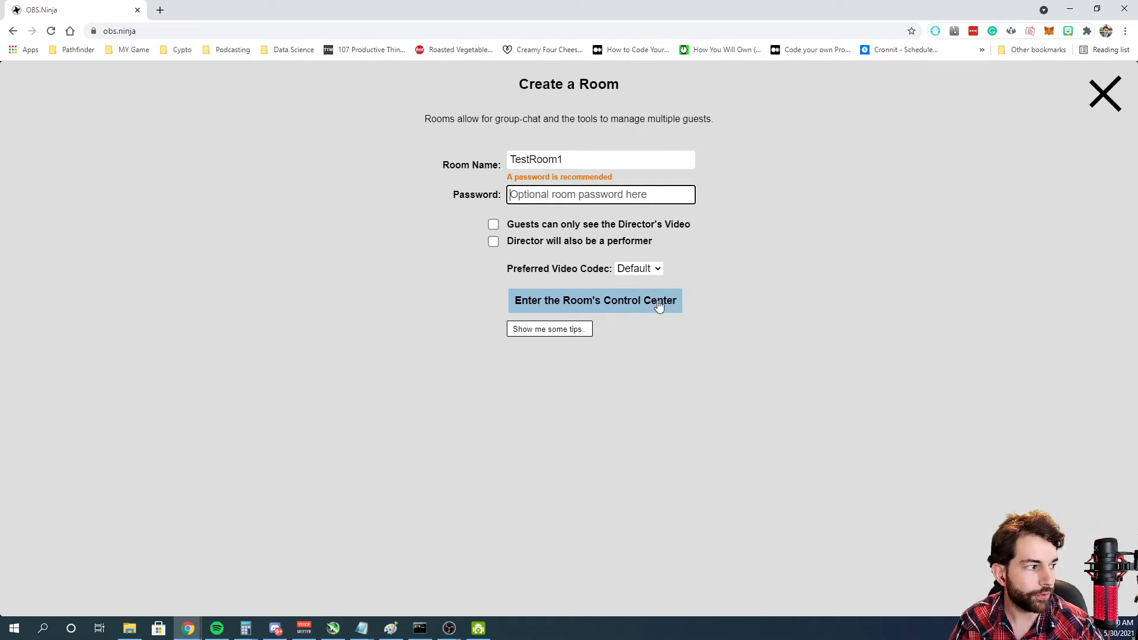
- Set the director of TestRoom1 to also be a performer and enter the room's control center without a password
{"action": "mouse_move", "coordinate": [511, 222]}
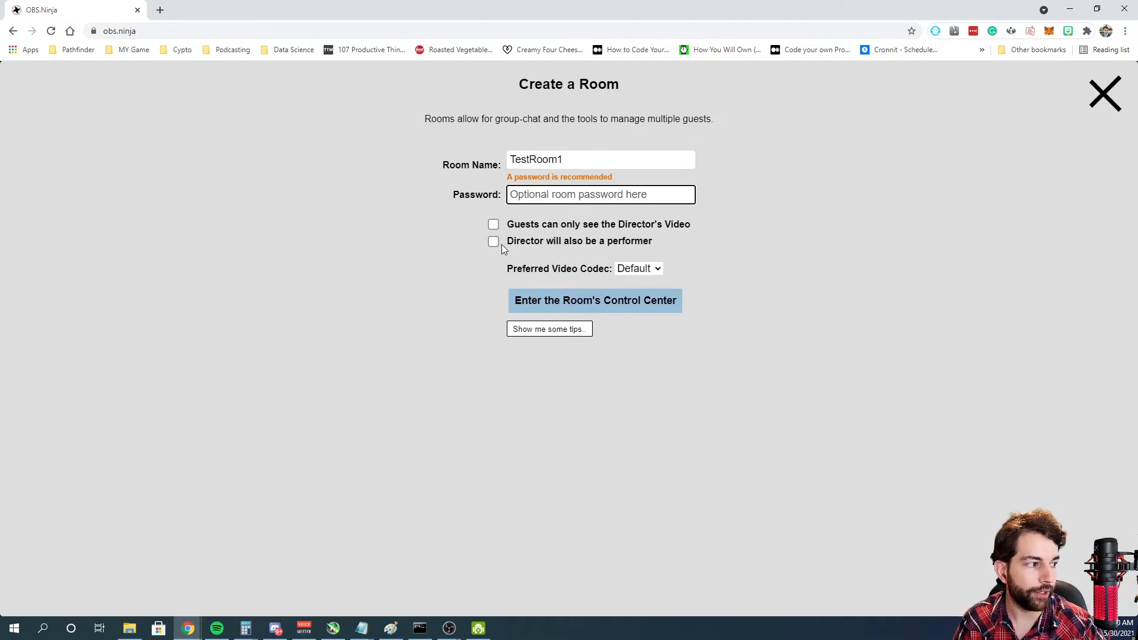
{"action": "left_click_drag", "start_coordinate": [508, 243], "coordinate": [655, 246]}
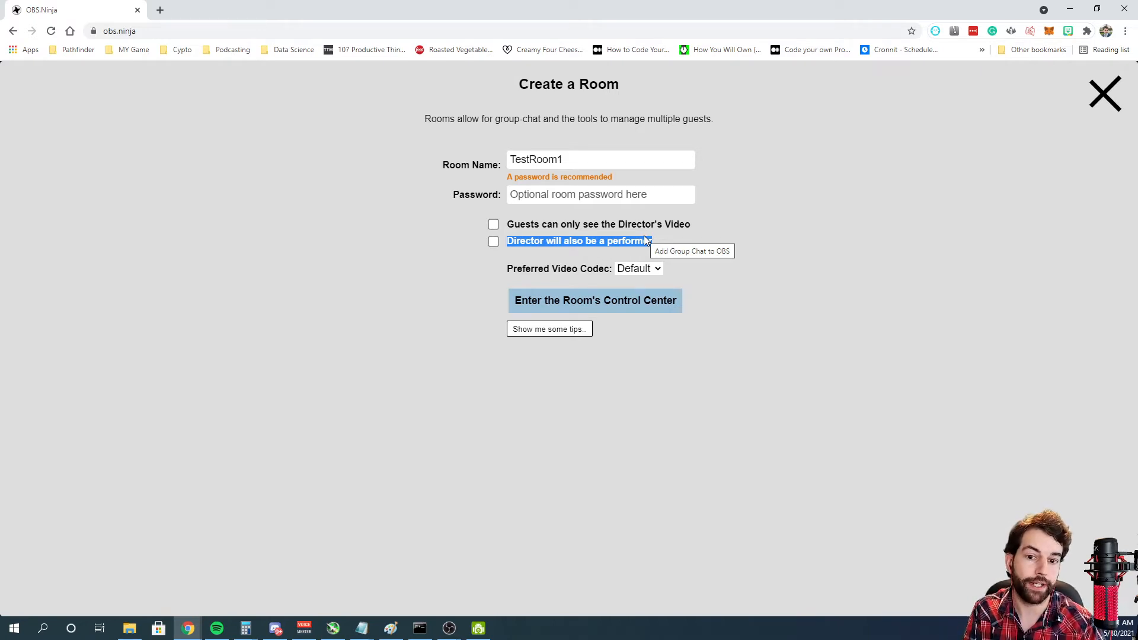
{"action": "left_click", "coordinate": [493, 241]}
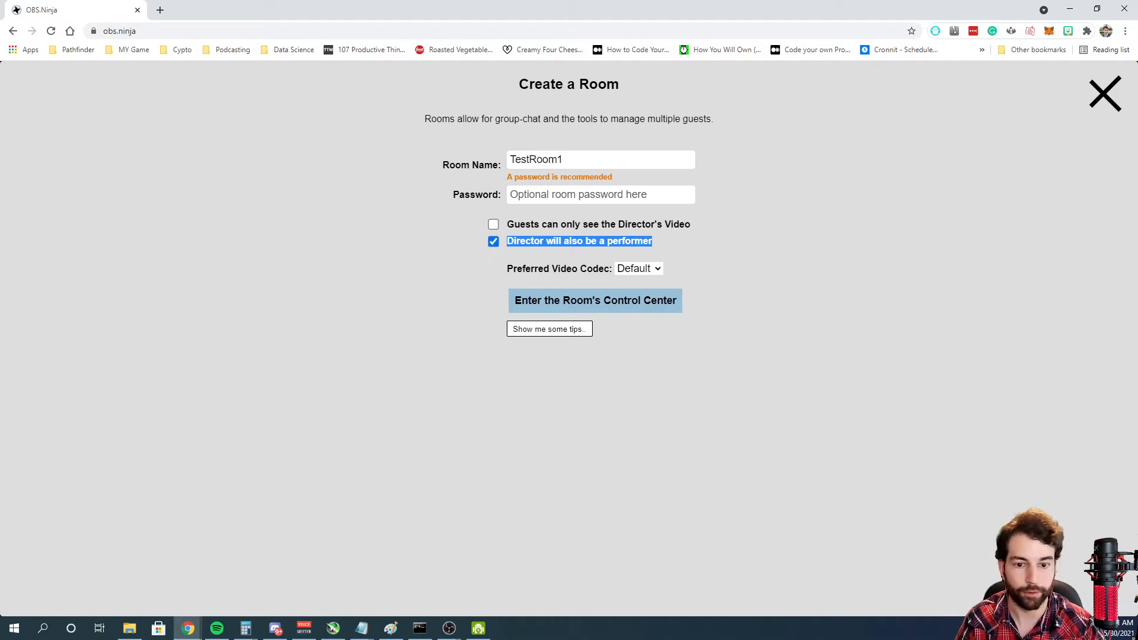
{"action": "left_click", "coordinate": [528, 309]}
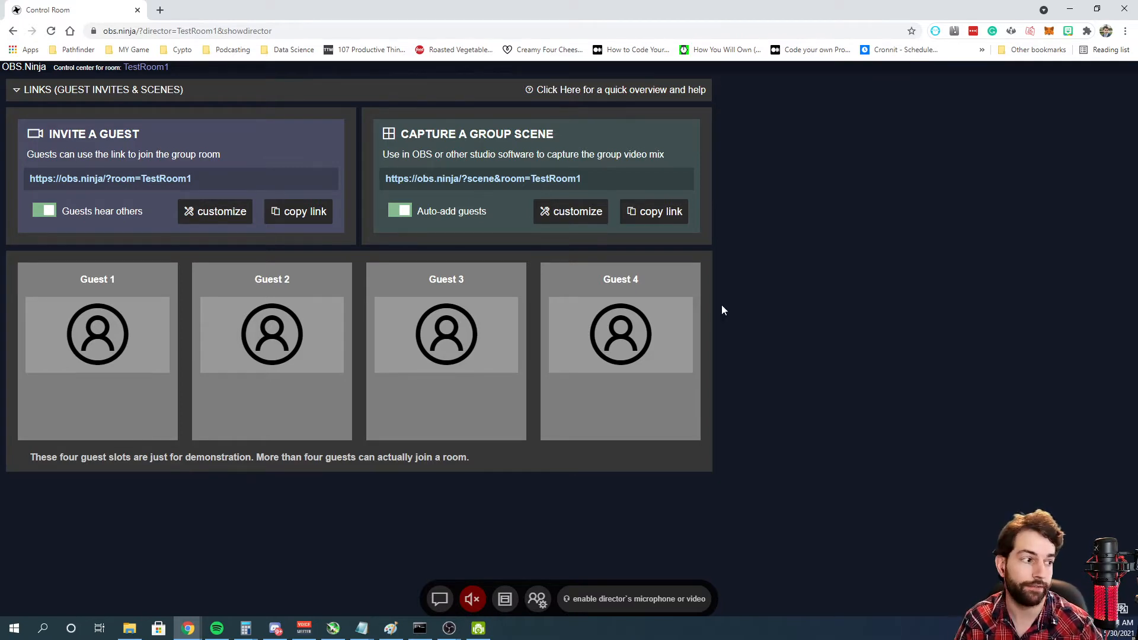
- Customize the group scene link to show display names and use the H264 codec
{"action": "left_click", "coordinate": [570, 219]}
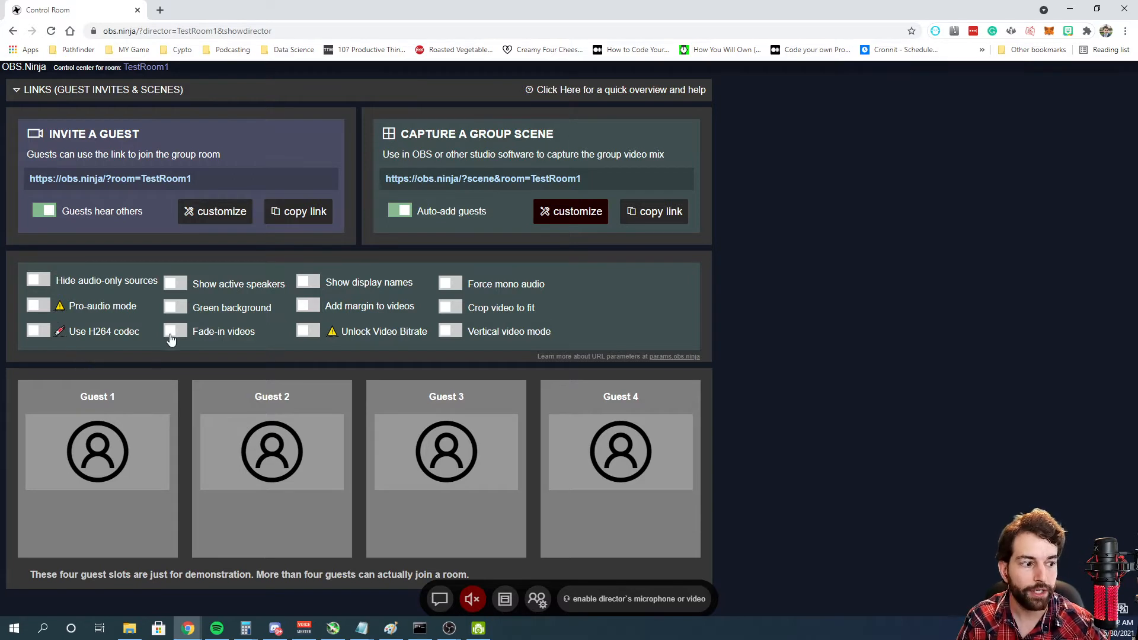
{"action": "mouse_move", "coordinate": [171, 338]}
{"action": "left_mouse_down"}
{"action": "mouse_move", "coordinate": [163, 362]}
{"action": "mouse_move", "coordinate": [147, 353]}
{"action": "mouse_move", "coordinate": [177, 333]}
{"action": "left_mouse_up"}
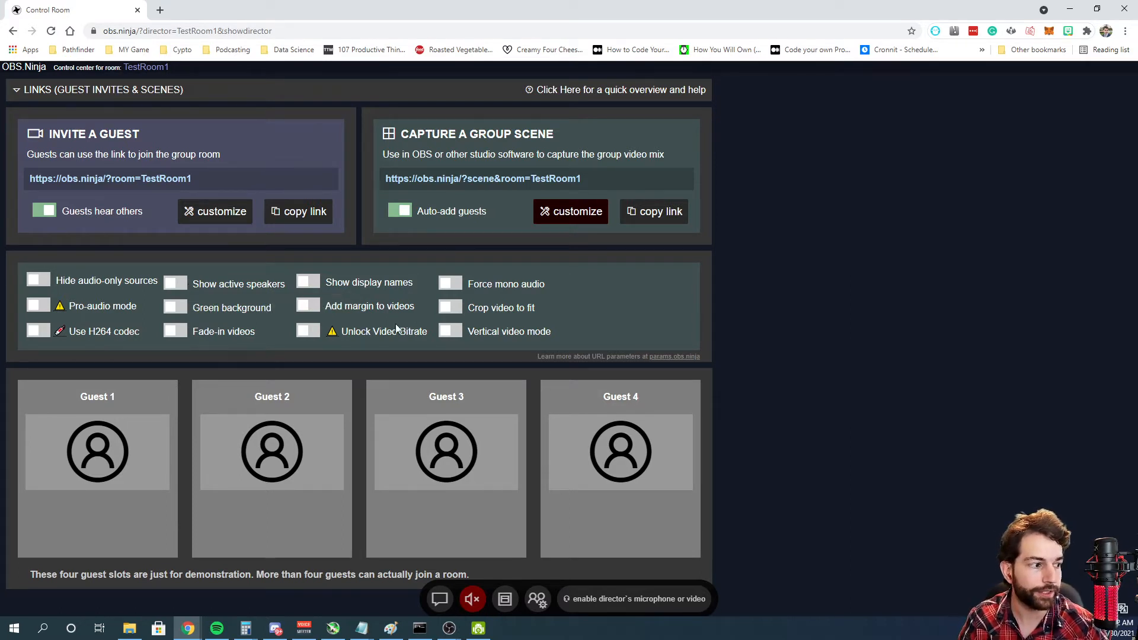
{"action": "left_click", "coordinate": [309, 285]}
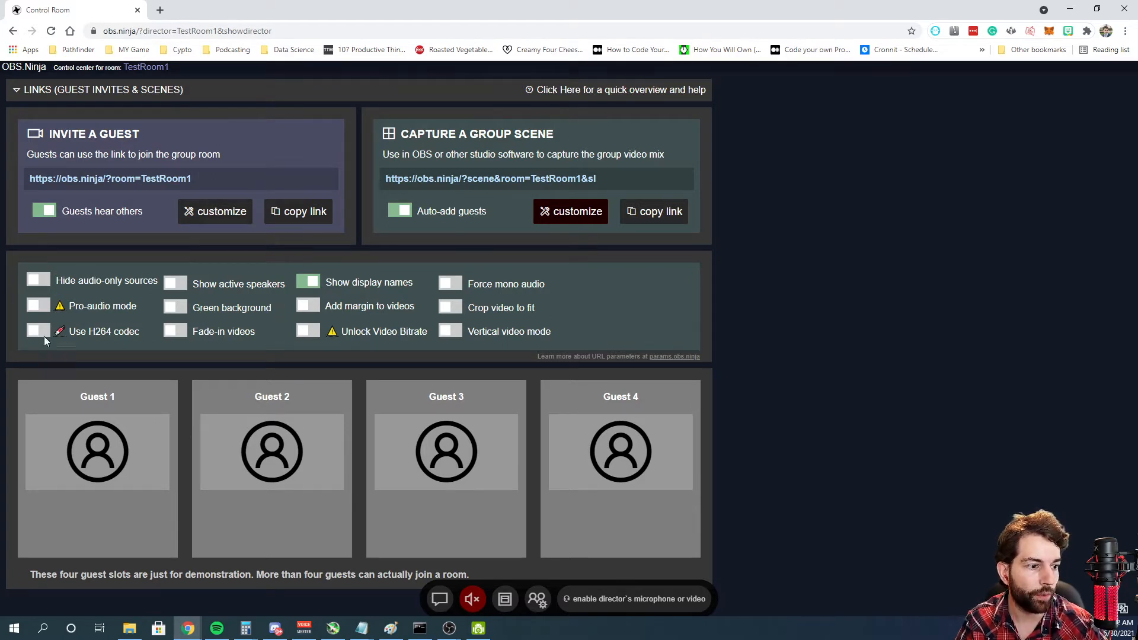
{"action": "mouse_move", "coordinate": [60, 334]}
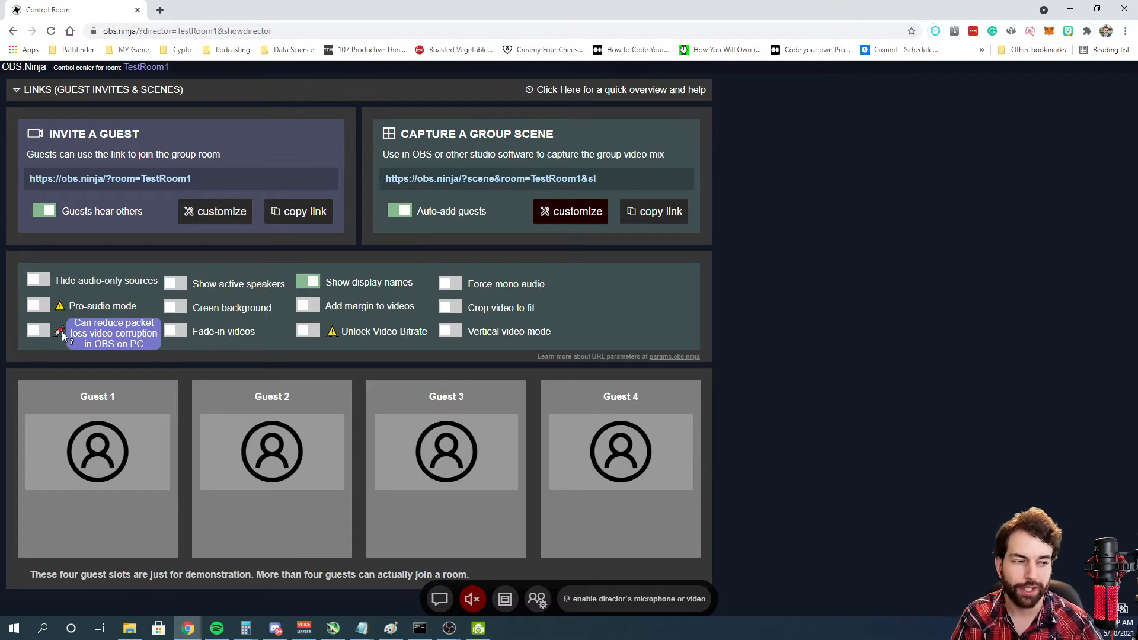
{"action": "left_click", "coordinate": [39, 335]}
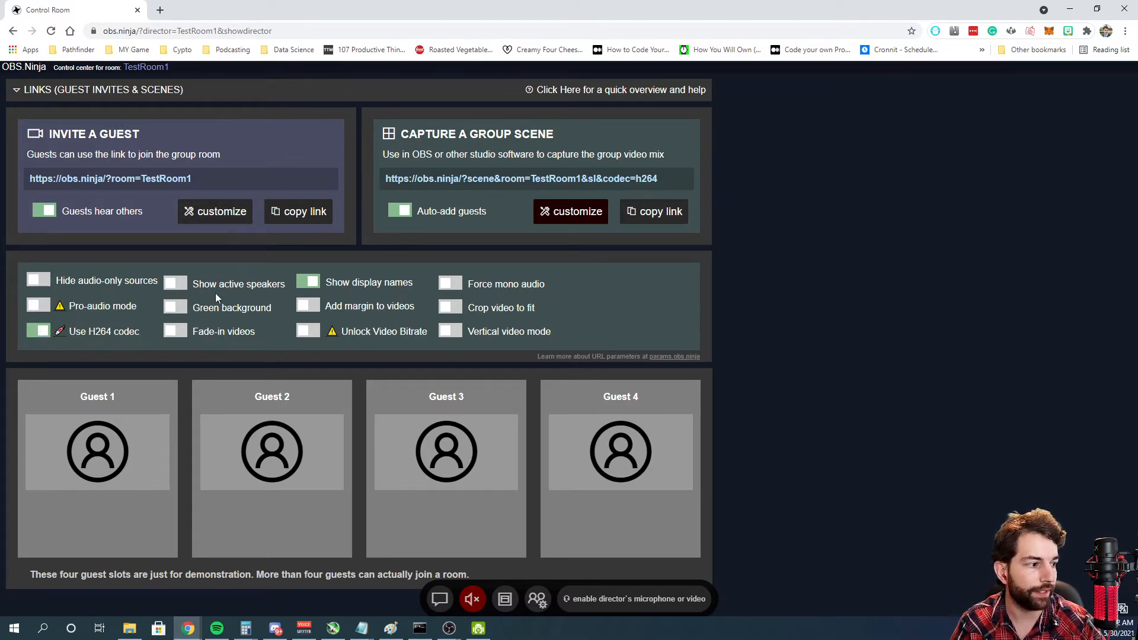
{"action": "mouse_move", "coordinate": [332, 337]}
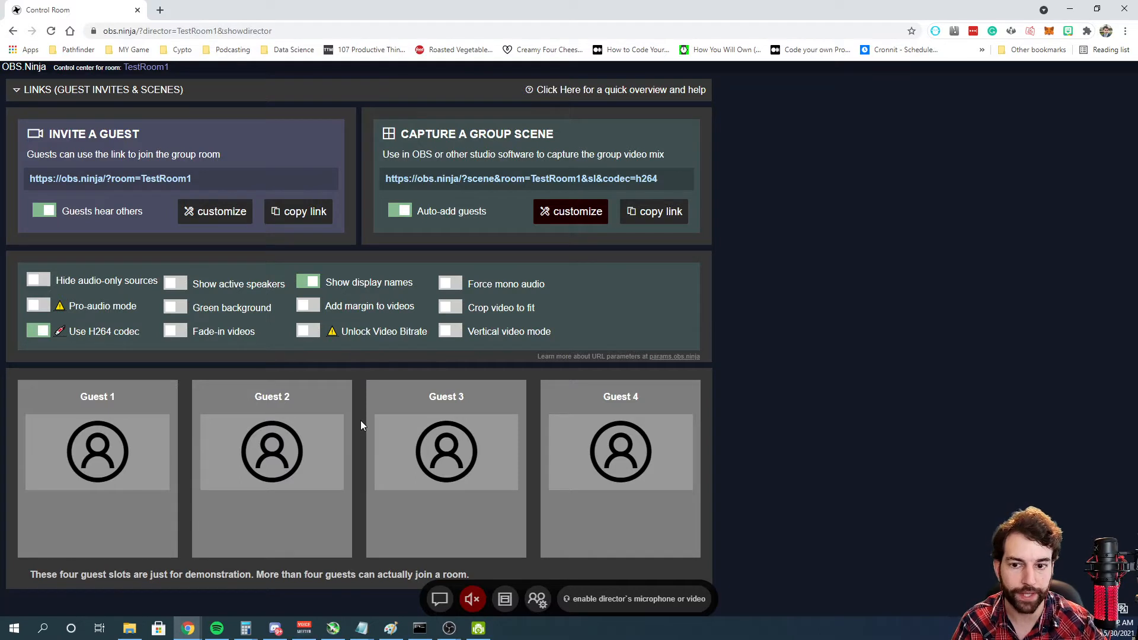
{"action": "left_click", "coordinate": [309, 332]}
{"action": "mouse_move", "coordinate": [334, 346]}
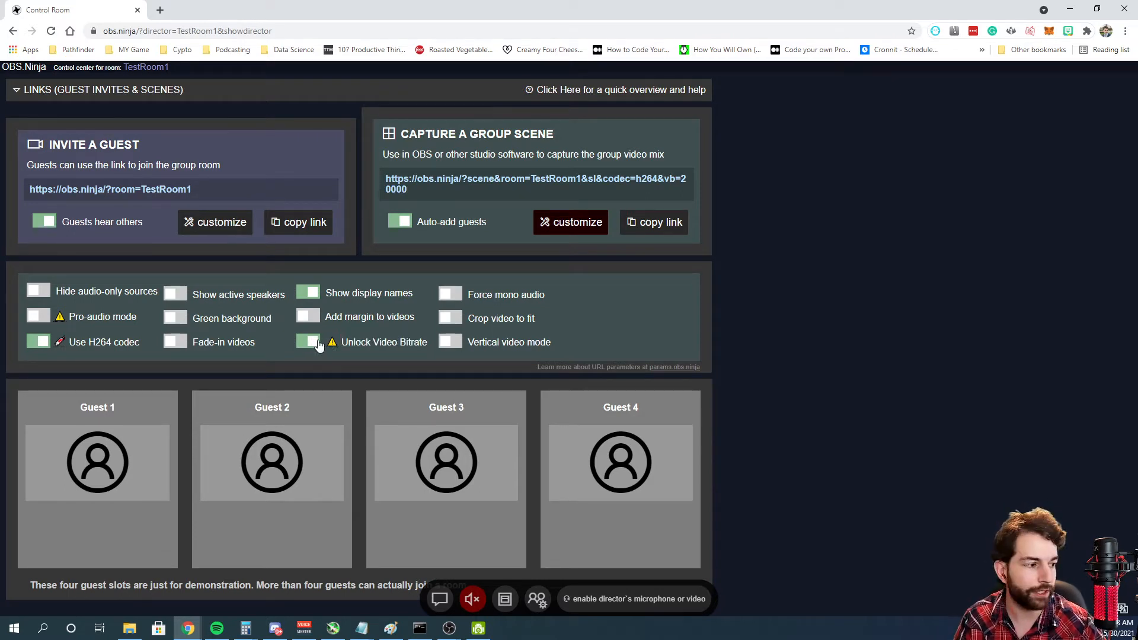
{"action": "left_click", "coordinate": [317, 342]}
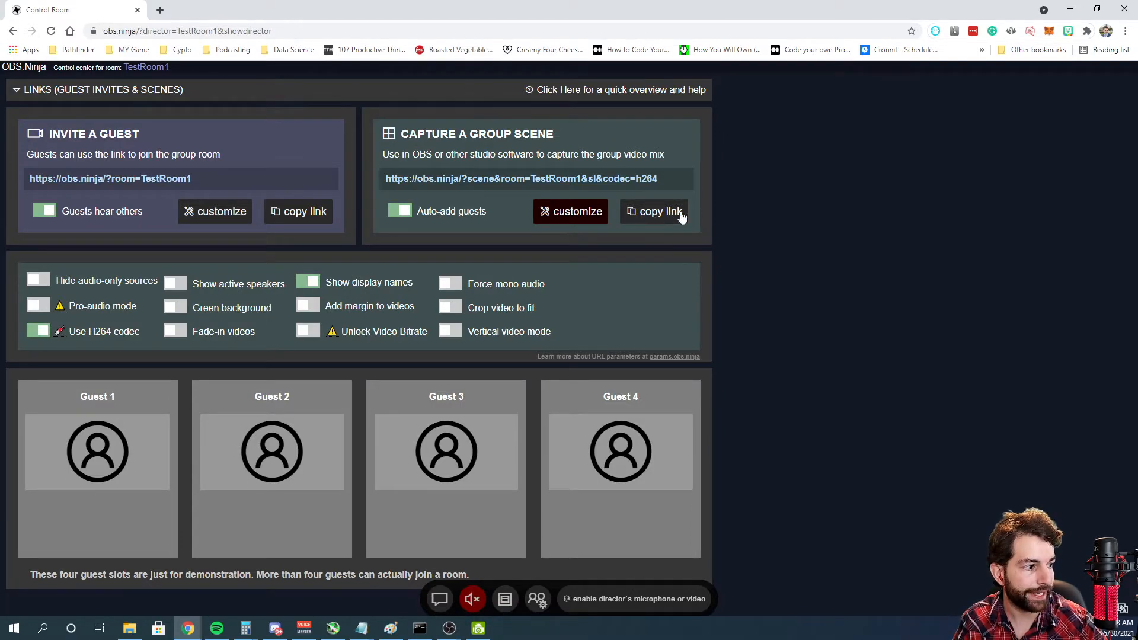
- Copy the group scene link, switch to OBS Studio and open the properties of the Group source in the Podcast scene
{"action": "left_click", "coordinate": [652, 215]}
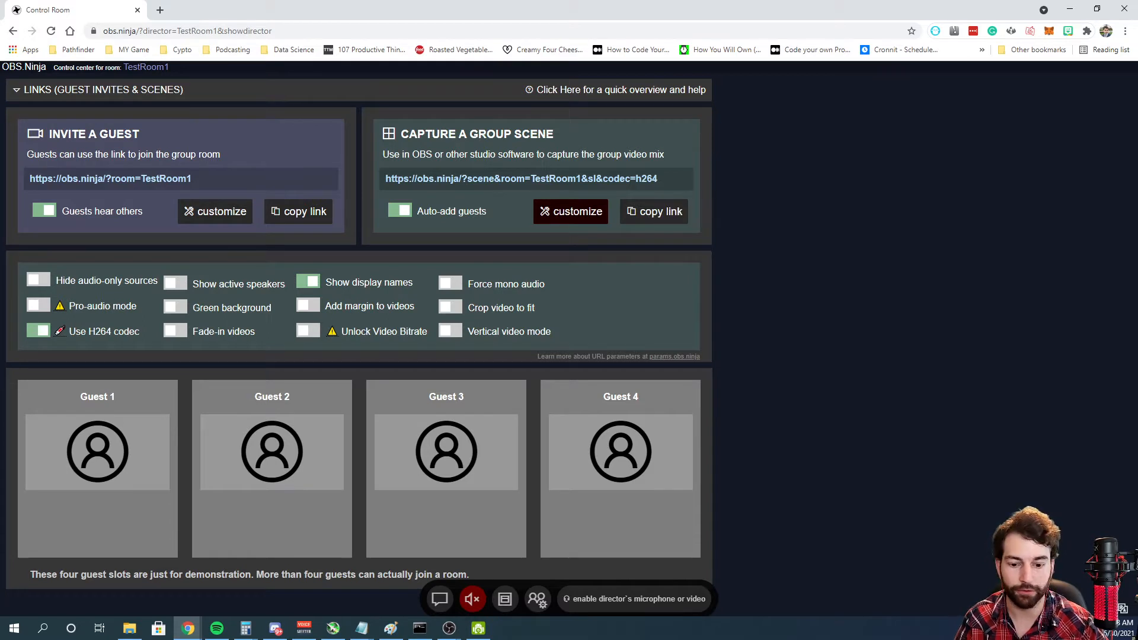
{"action": "left_click", "coordinate": [449, 627]}
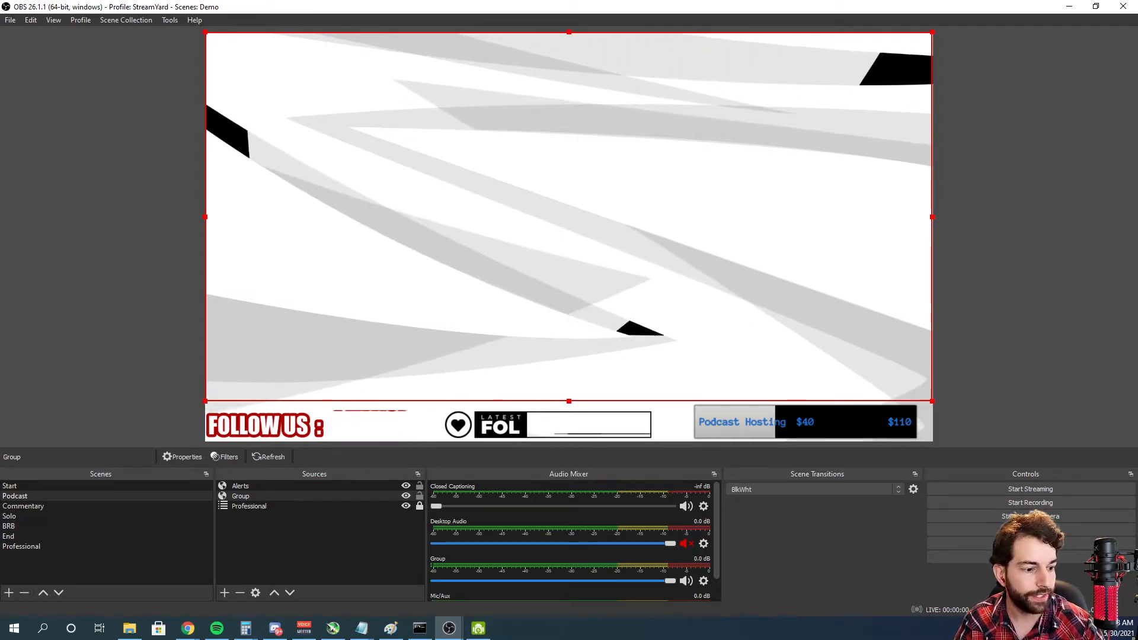
{"action": "left_click", "coordinate": [46, 546]}
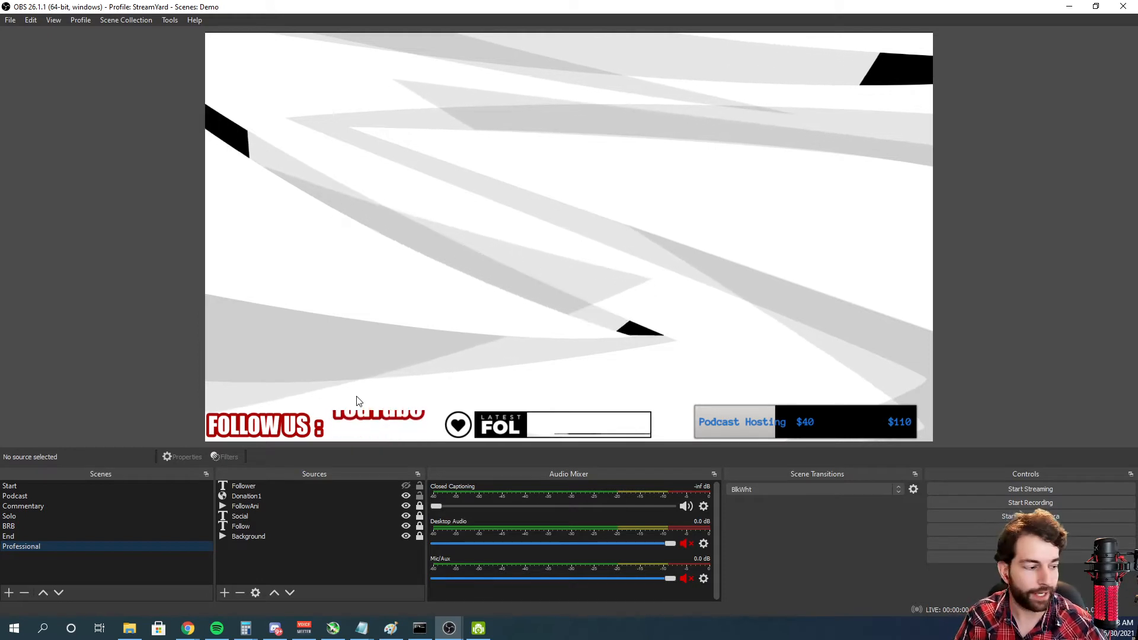
{"action": "left_click", "coordinate": [40, 496]}
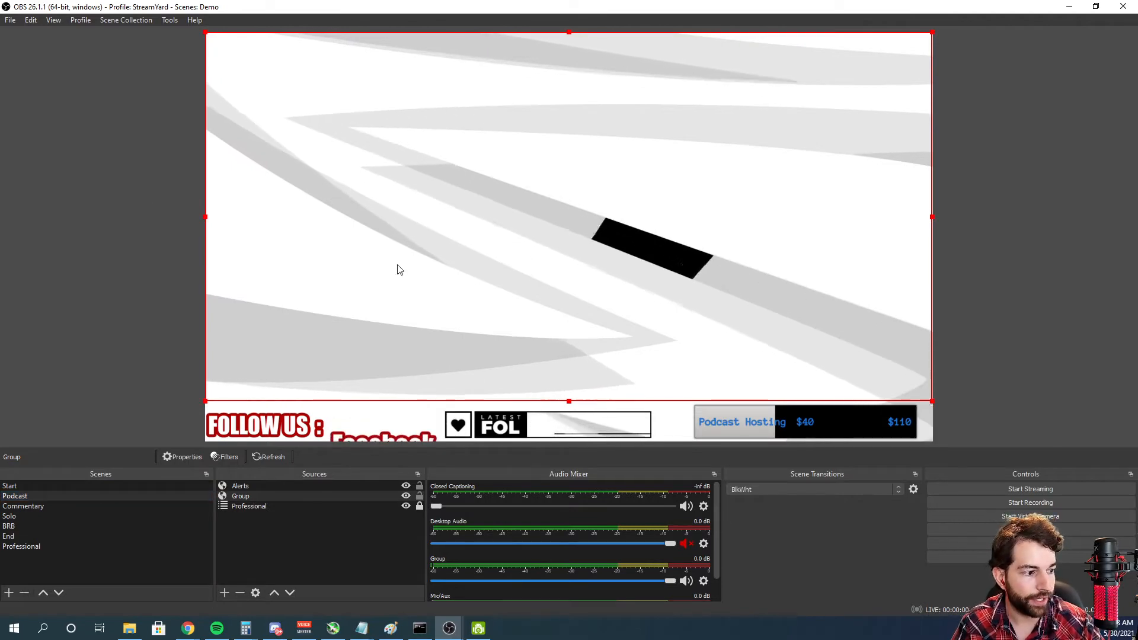
{"action": "right_click", "coordinate": [304, 331]}
{"action": "left_click", "coordinate": [350, 396]}
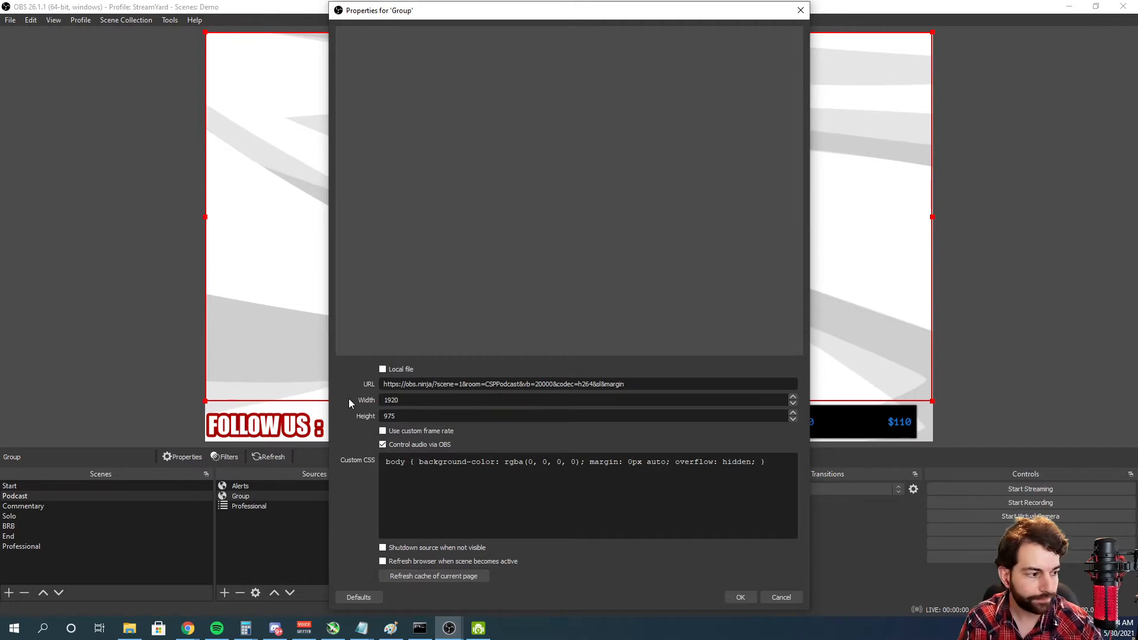
- Replace the Group source's URL with the copied TestRoom1 scene link, keep its size, and apply the properties
{"action": "double_click", "coordinate": [450, 382]}
{"action": "key", "text": "ctrl+a"}
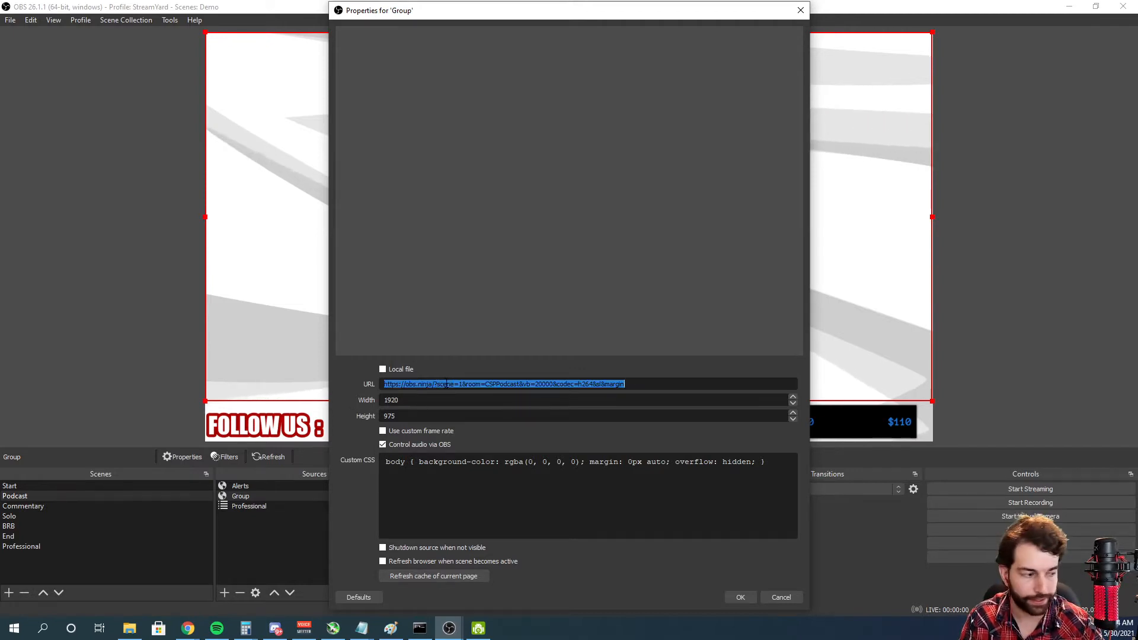
{"action": "key", "text": "ctrl+v"}
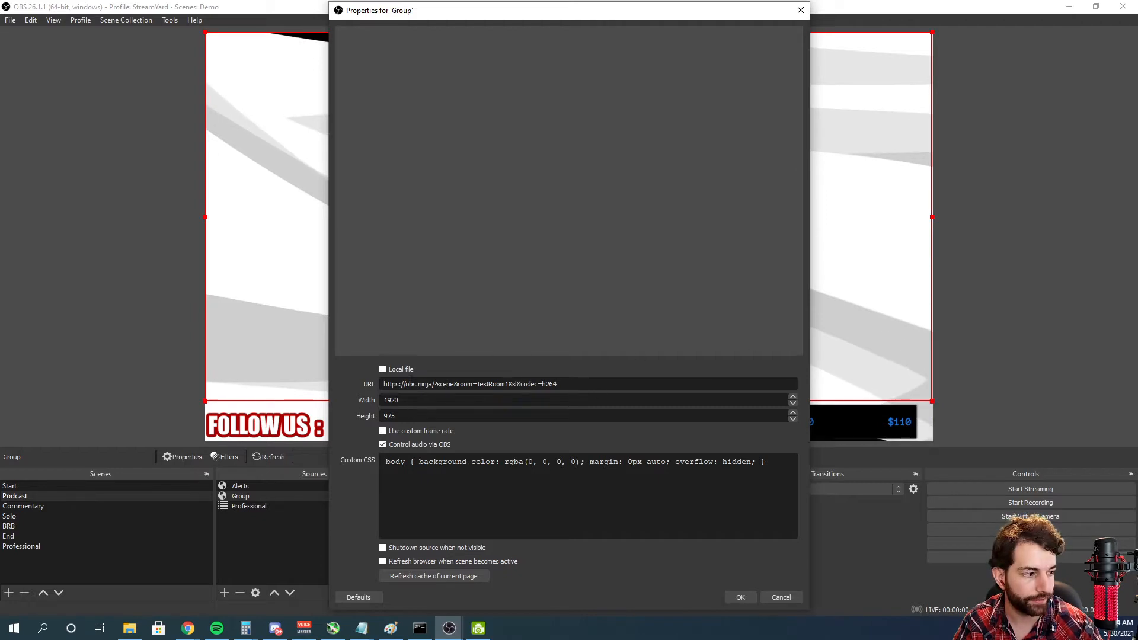
{"action": "key", "text": "Tab"}
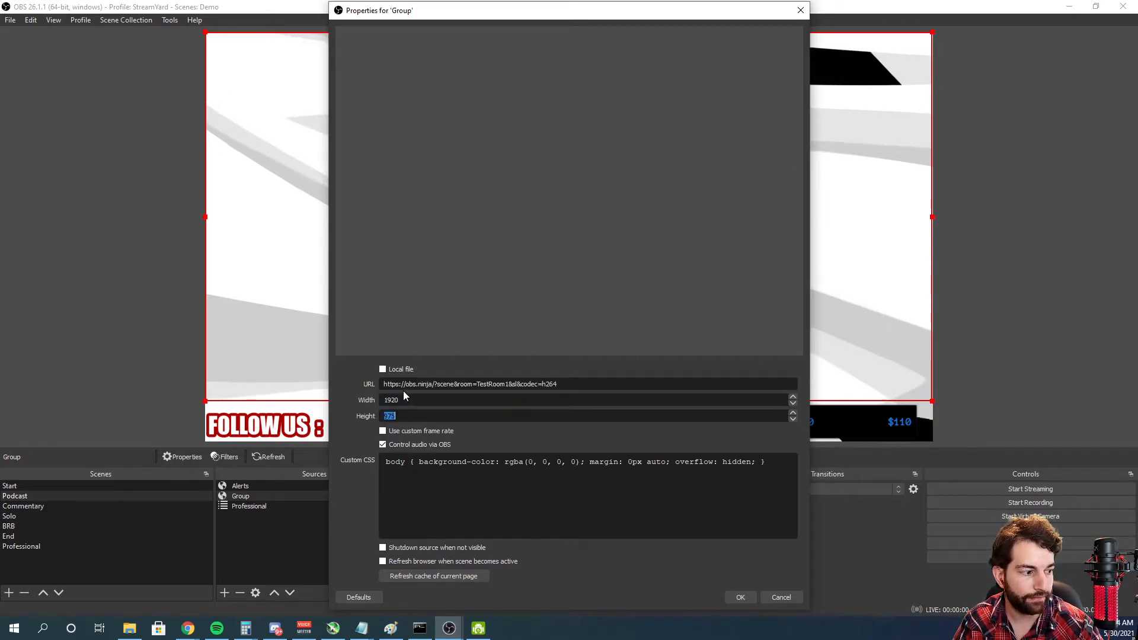
{"action": "key", "text": "Tab"}
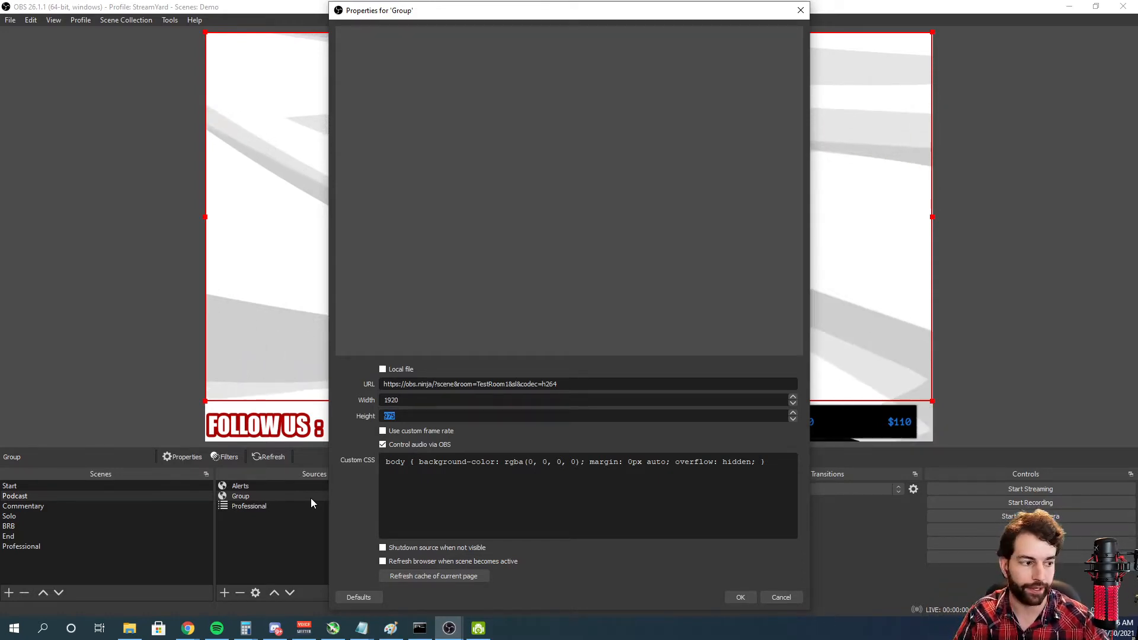
{"action": "mouse_move", "coordinate": [205, 401]}
{"action": "left_mouse_down"}
{"action": "mouse_move", "coordinate": [263, 348]}
{"action": "mouse_move", "coordinate": [260, 326]}
{"action": "mouse_move", "coordinate": [196, 388]}
{"action": "mouse_move", "coordinate": [205, 400]}
{"action": "left_mouse_up"}
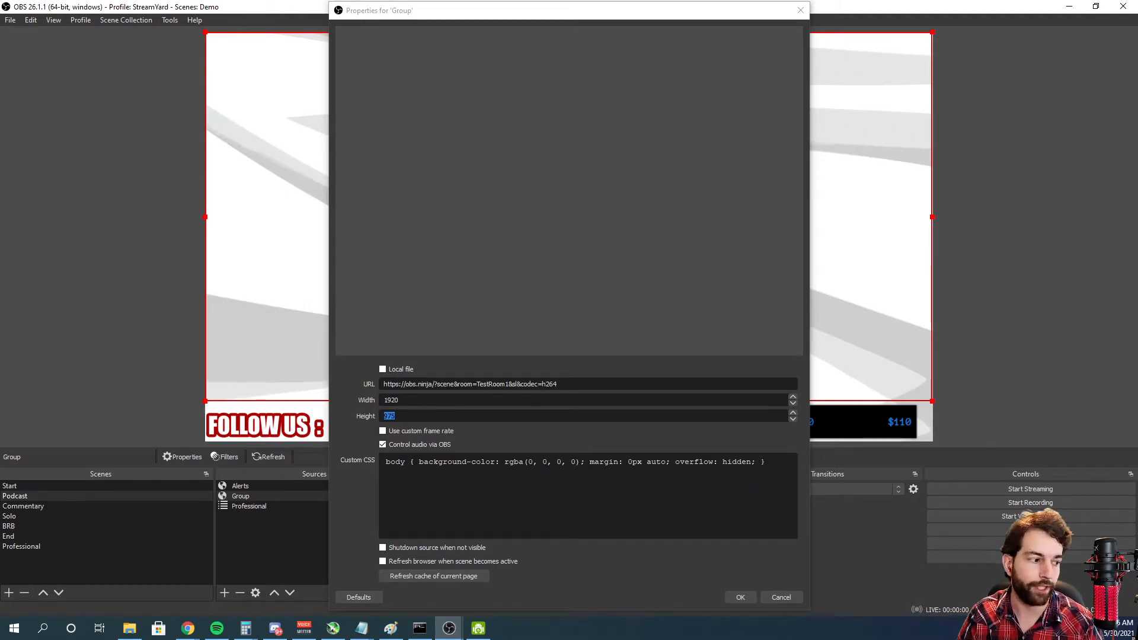
{"action": "left_click", "coordinate": [750, 596]}
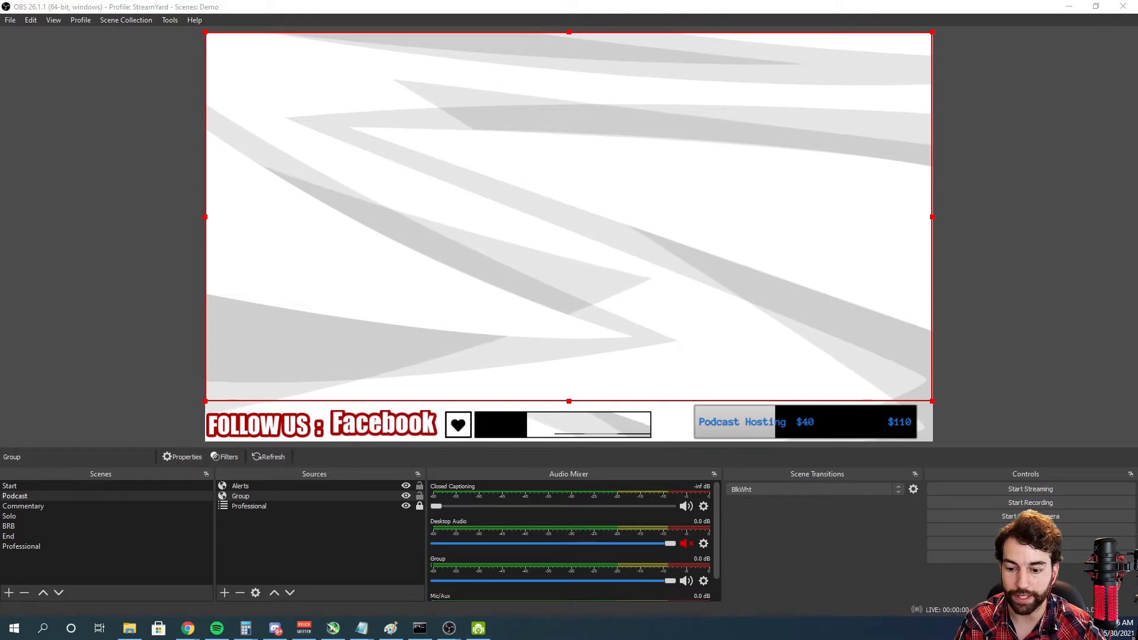
- Back in the browser, customize the guest invite to show and ask for display names, allow 1080p60 video, and enable the audio compressor and equalizer
{"action": "key", "text": "alt+Tab"}
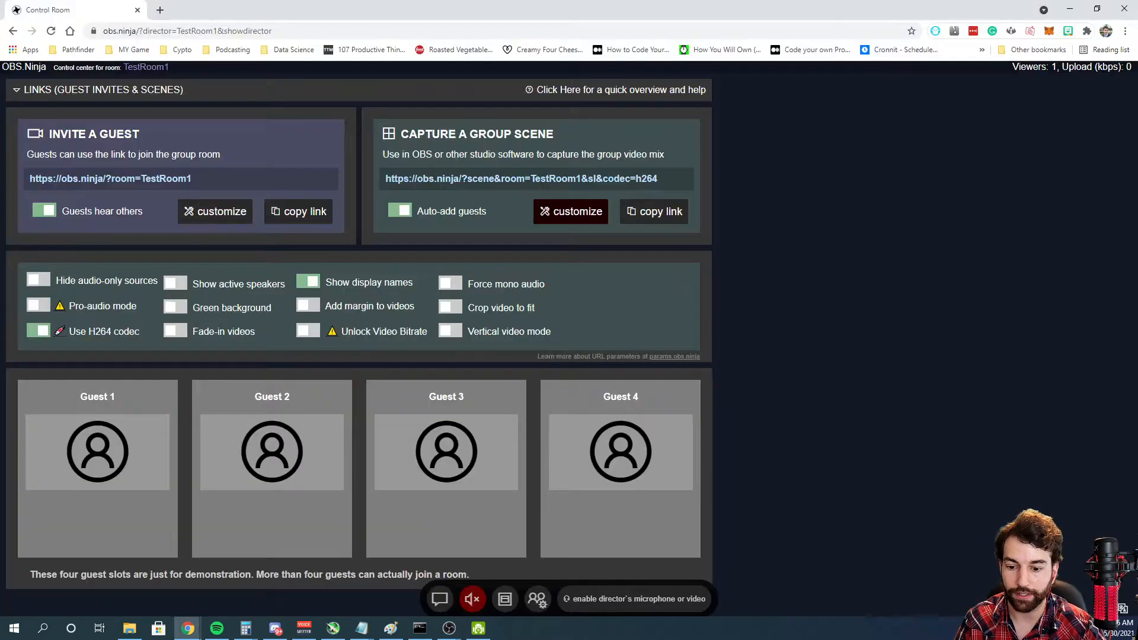
{"action": "left_click", "coordinate": [214, 214]}
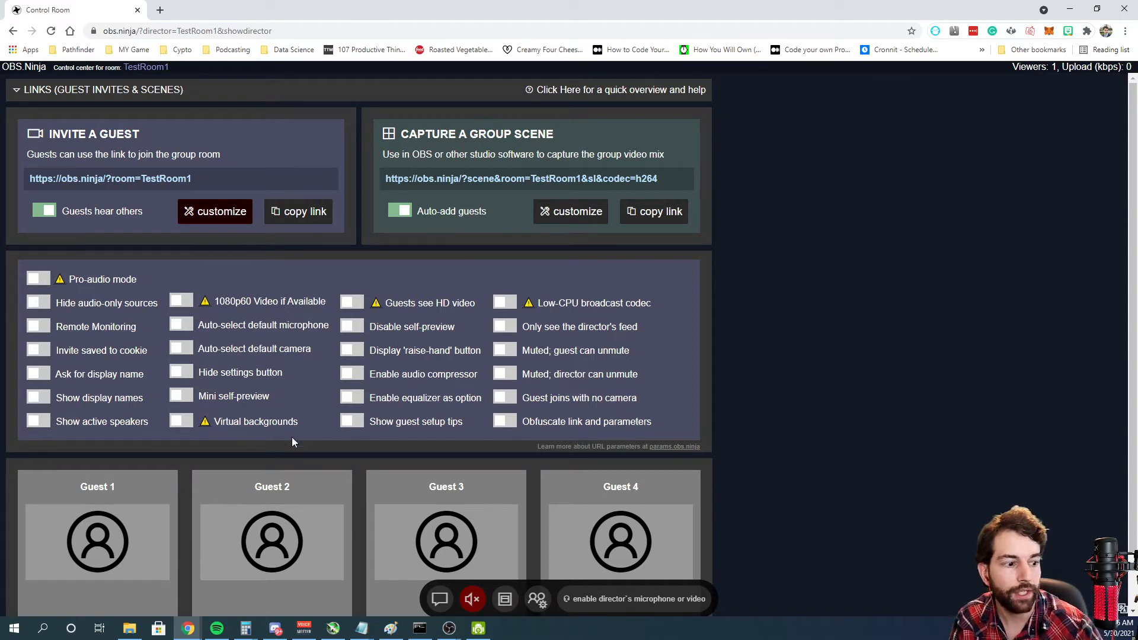
{"action": "left_click", "coordinate": [35, 399]}
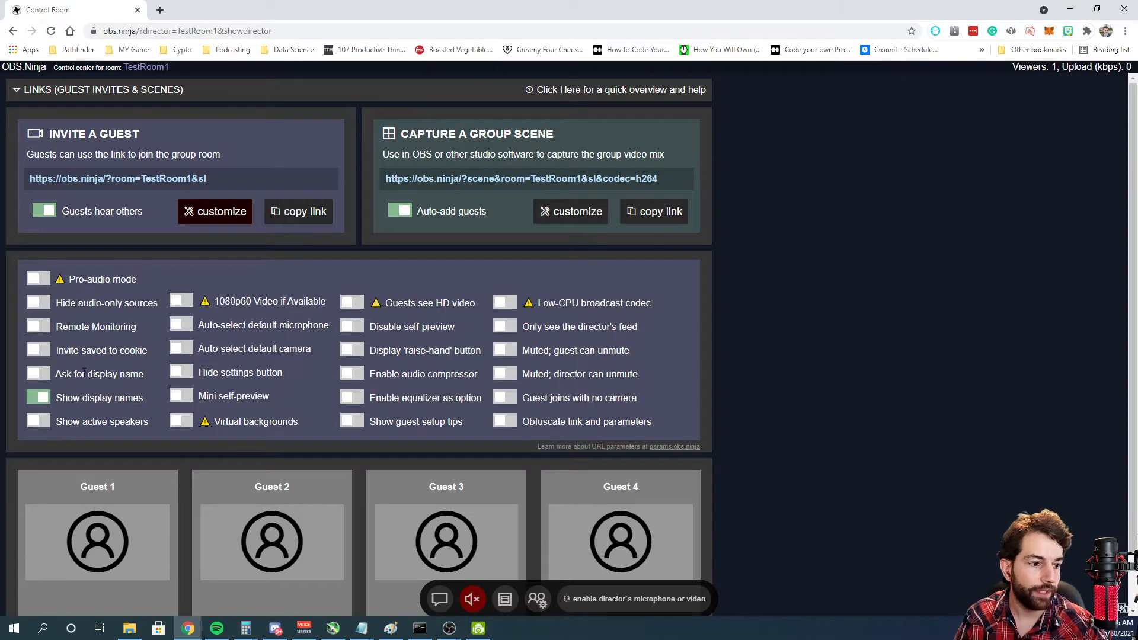
{"action": "left_click", "coordinate": [46, 377]}
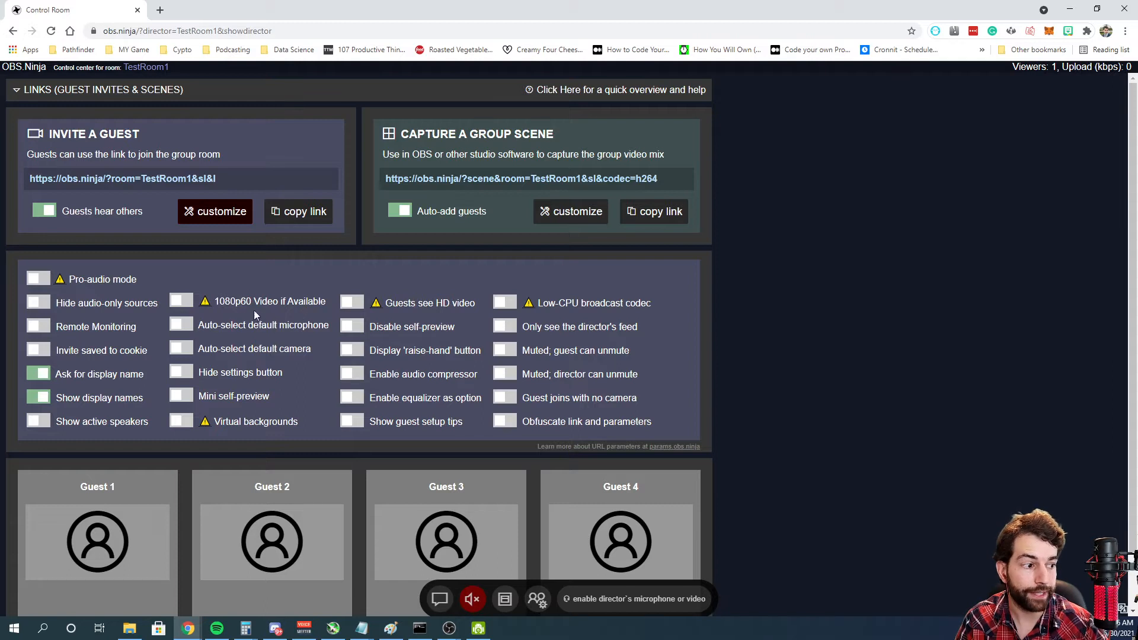
{"action": "left_click", "coordinate": [177, 303]}
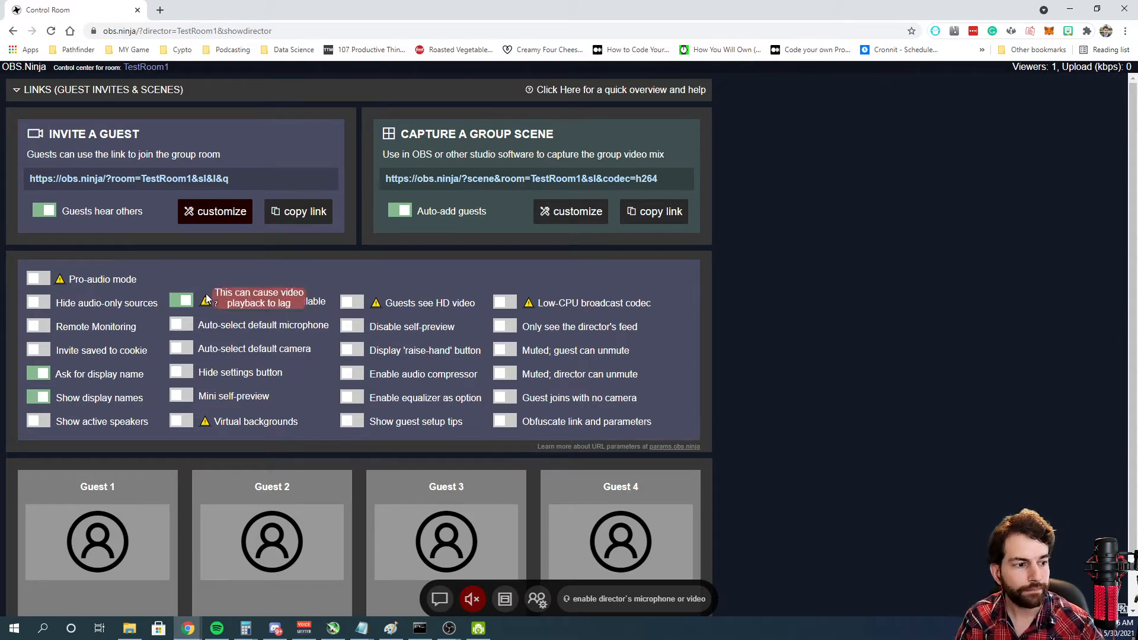
{"action": "mouse_move", "coordinate": [68, 280]}
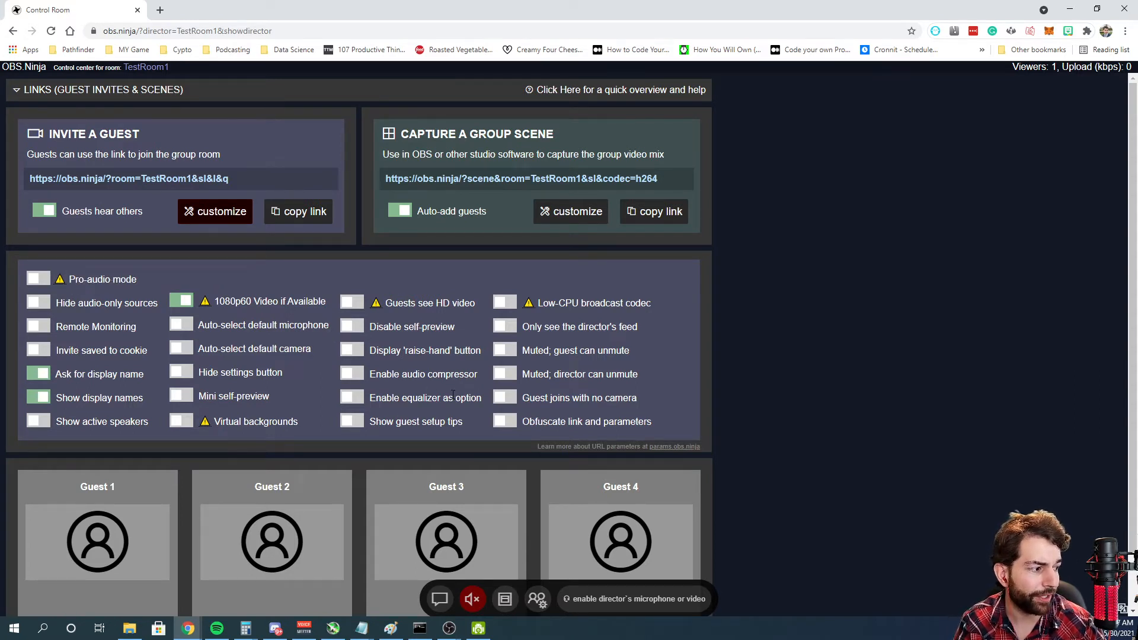
{"action": "mouse_move", "coordinate": [529, 307]}
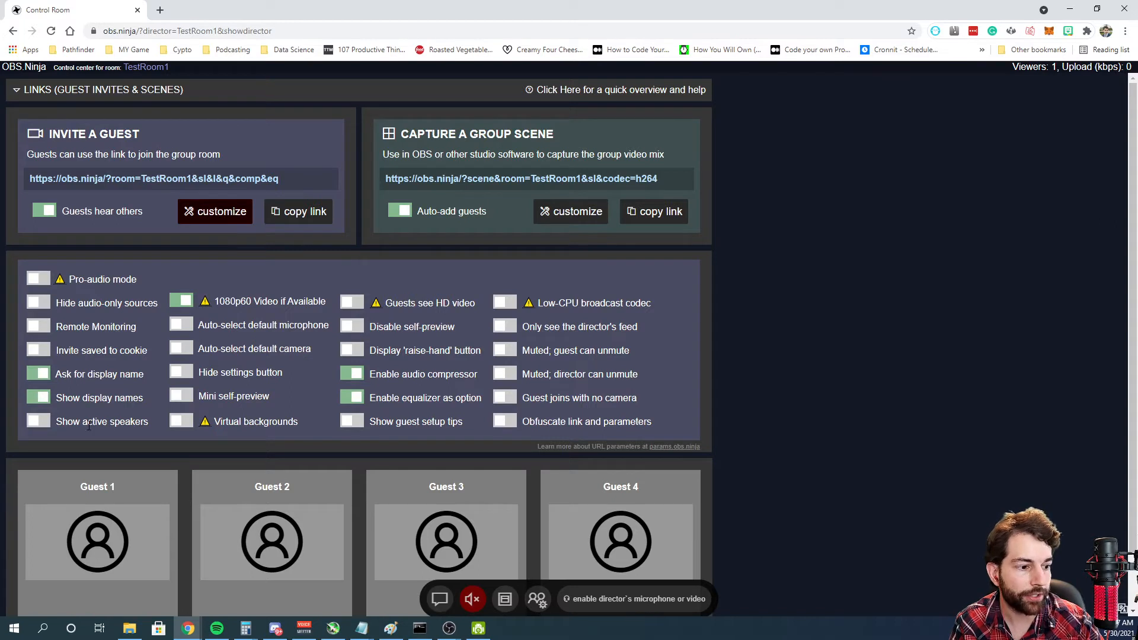
- Copy the guest invite link, open it in a new browser tab, confirm the display name and choose to join with camera
{"action": "left_click", "coordinate": [303, 225]}
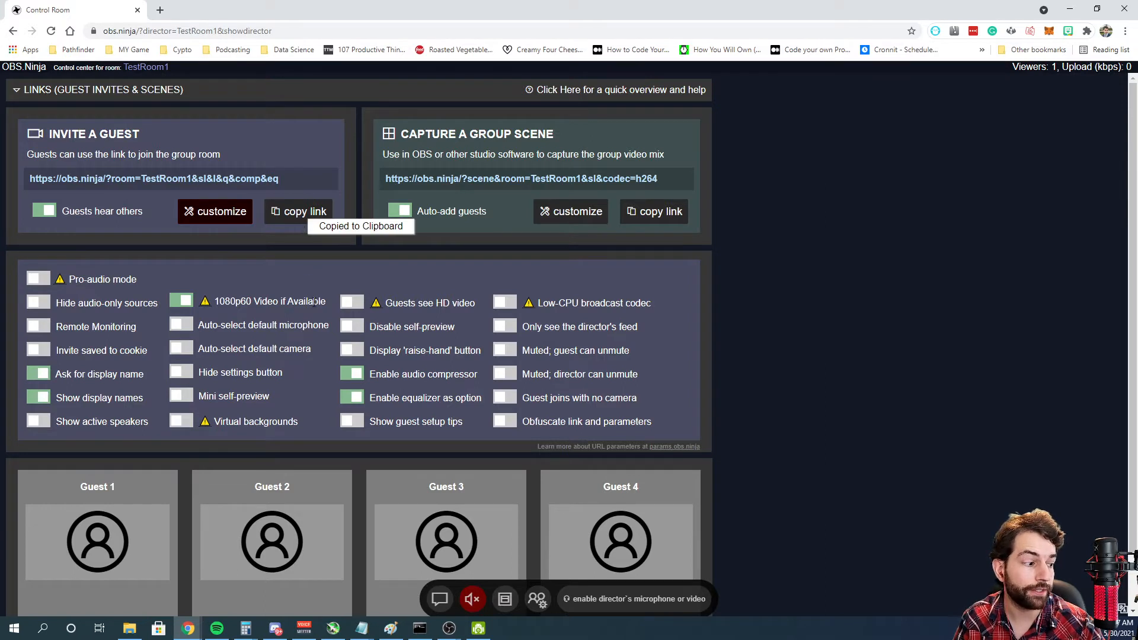
{"action": "left_click", "coordinate": [166, 14]}
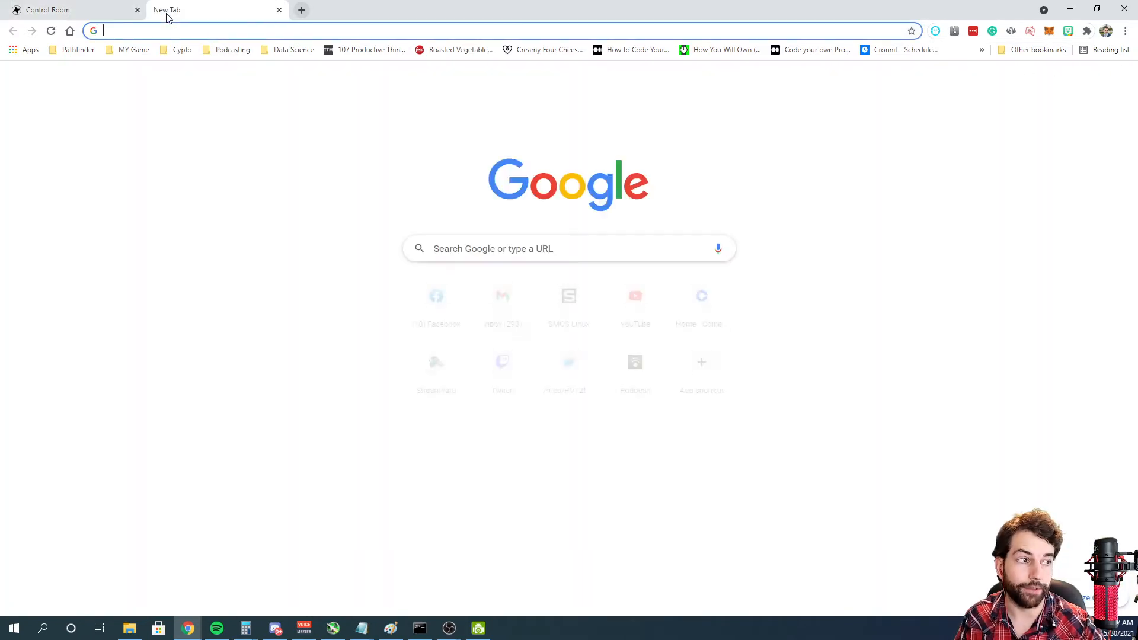
{"action": "key", "text": "ctrl+v"}
{"action": "key", "text": "Return"}
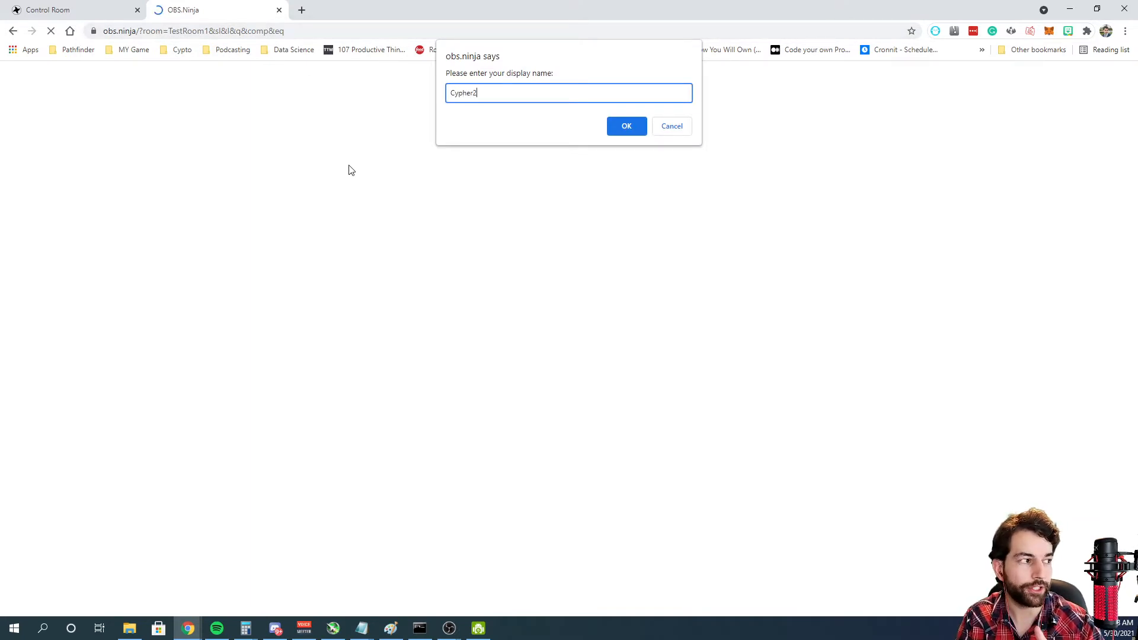
{"action": "left_click", "coordinate": [625, 124]}
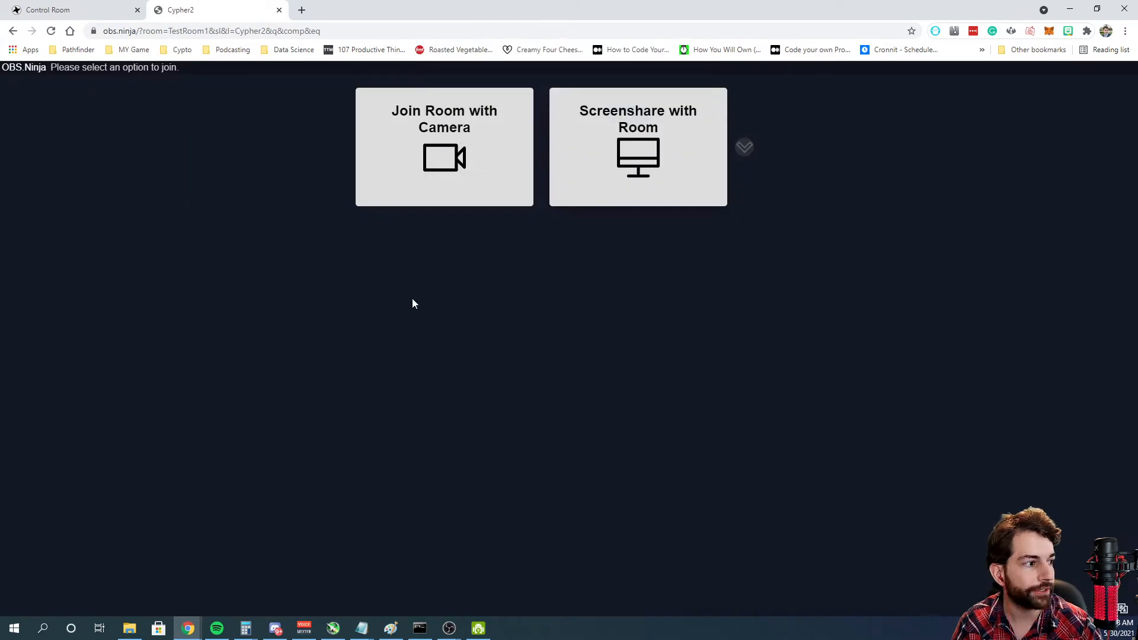
{"action": "left_click", "coordinate": [440, 110]}
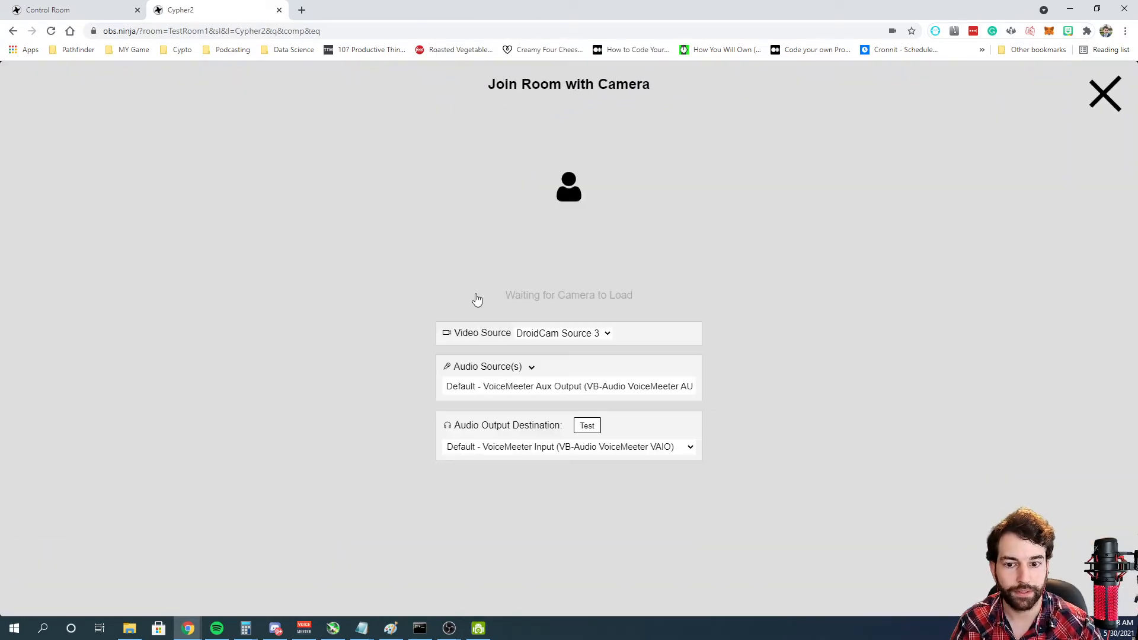
- Choose DroidCam Source 2 as the guest's video source and start the camera to join the room
{"action": "left_click", "coordinate": [607, 336]}
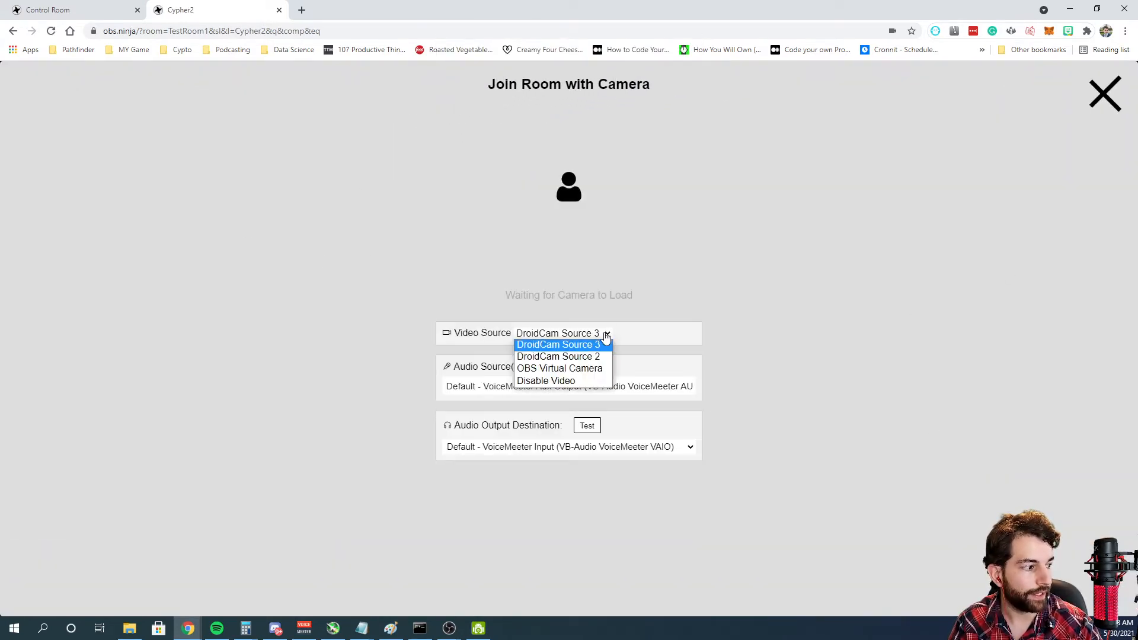
{"action": "left_click", "coordinate": [588, 357]}
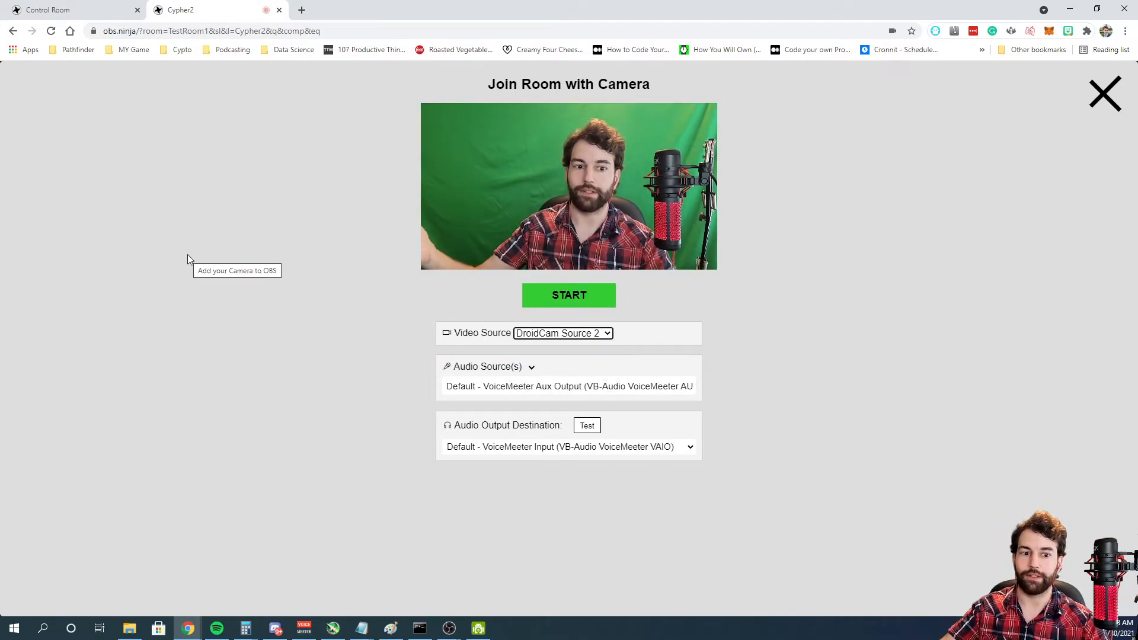
{"action": "left_click", "coordinate": [585, 301]}
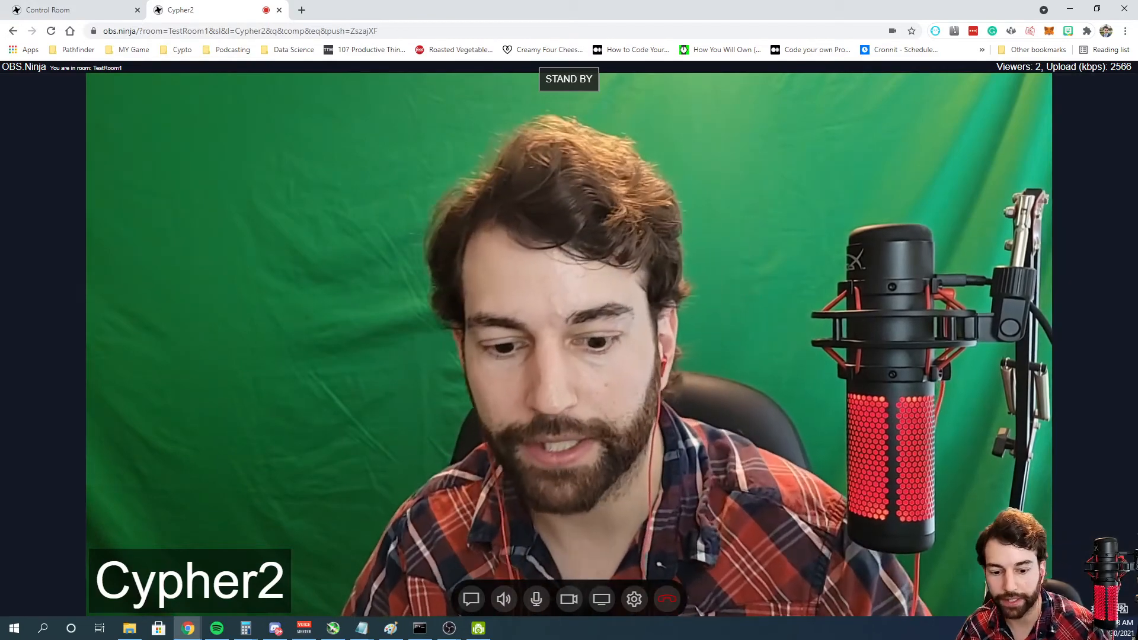
{"action": "key", "text": "alt+Tab"}
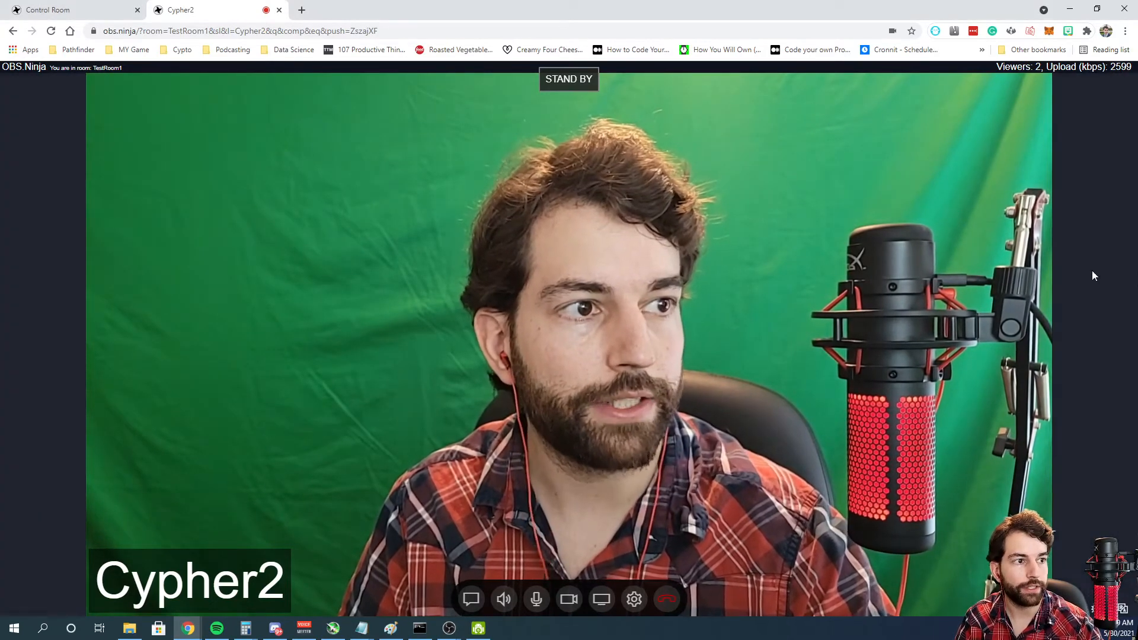
- Return to the control room and view the room's video quality setting without changing it
{"action": "left_click", "coordinate": [48, 9]}
{"action": "scroll", "coordinate": [436, 518], "scroll_direction": "down", "scroll_amount": 2}
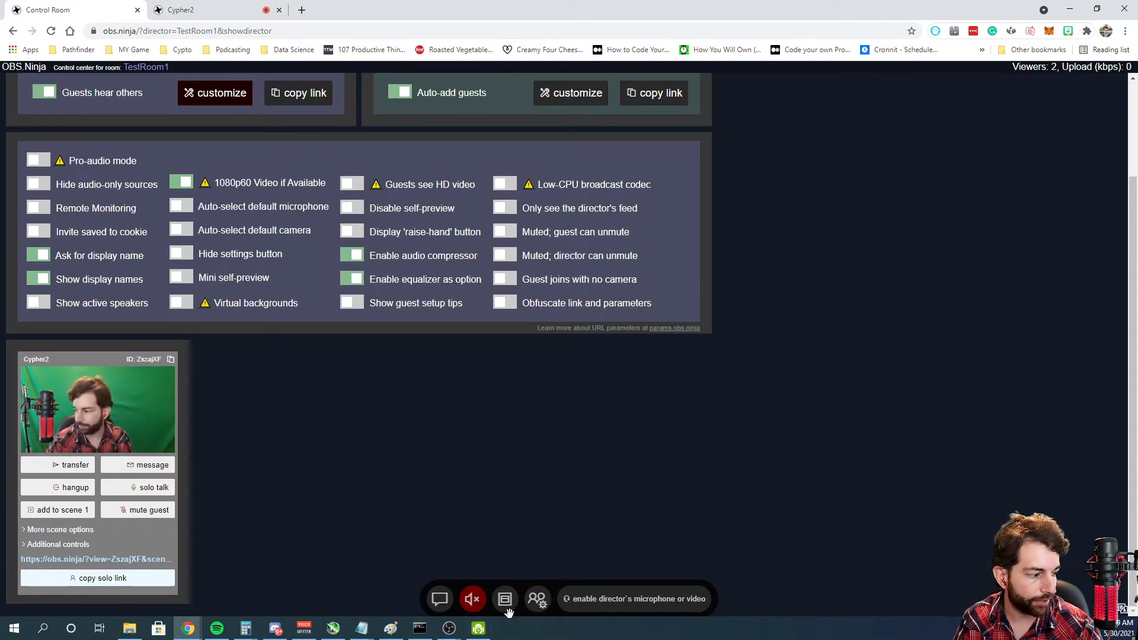
{"action": "left_click", "coordinate": [537, 599]}
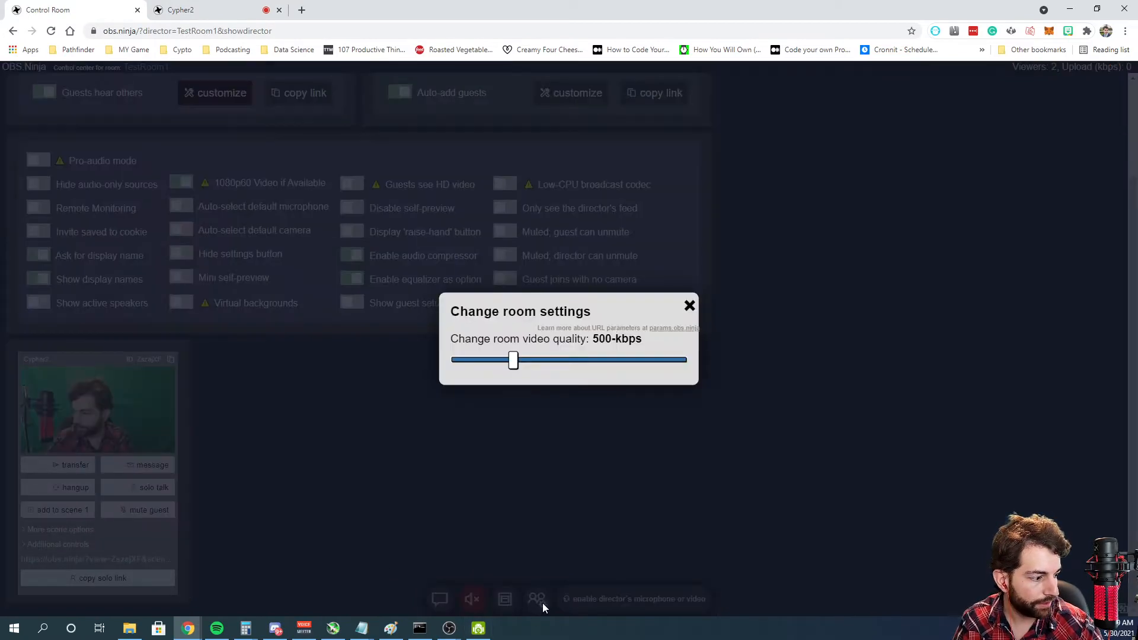
{"action": "left_click", "coordinate": [689, 306]}
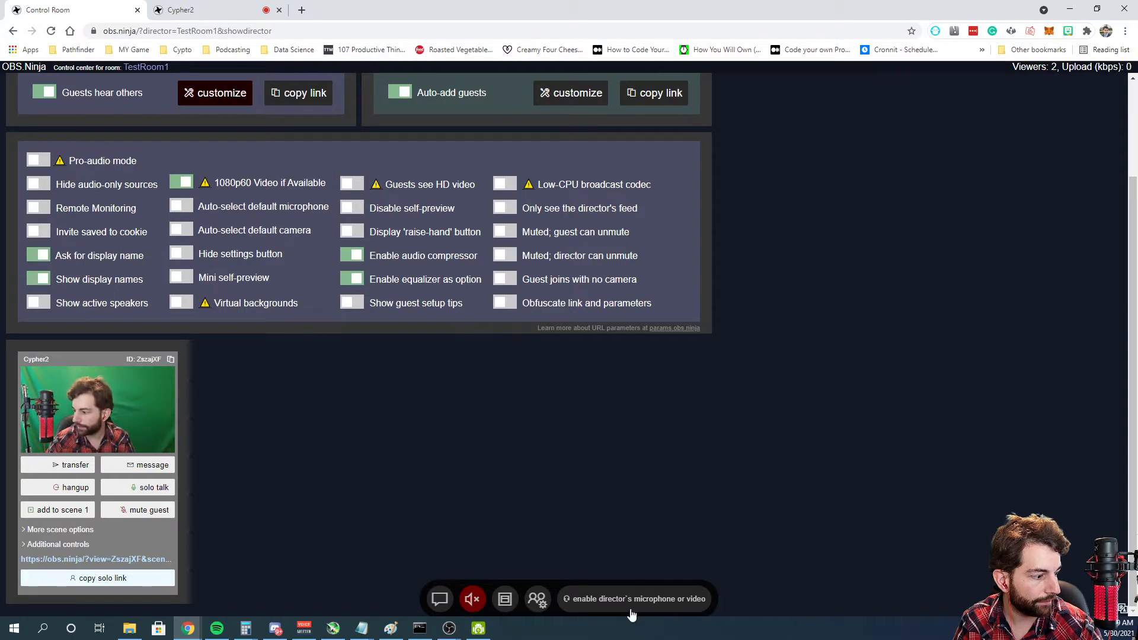
- Enable the director's microphone and video in TestRoom1 and set the director's video source to DroidCam Source 2
{"action": "left_click", "coordinate": [606, 600]}
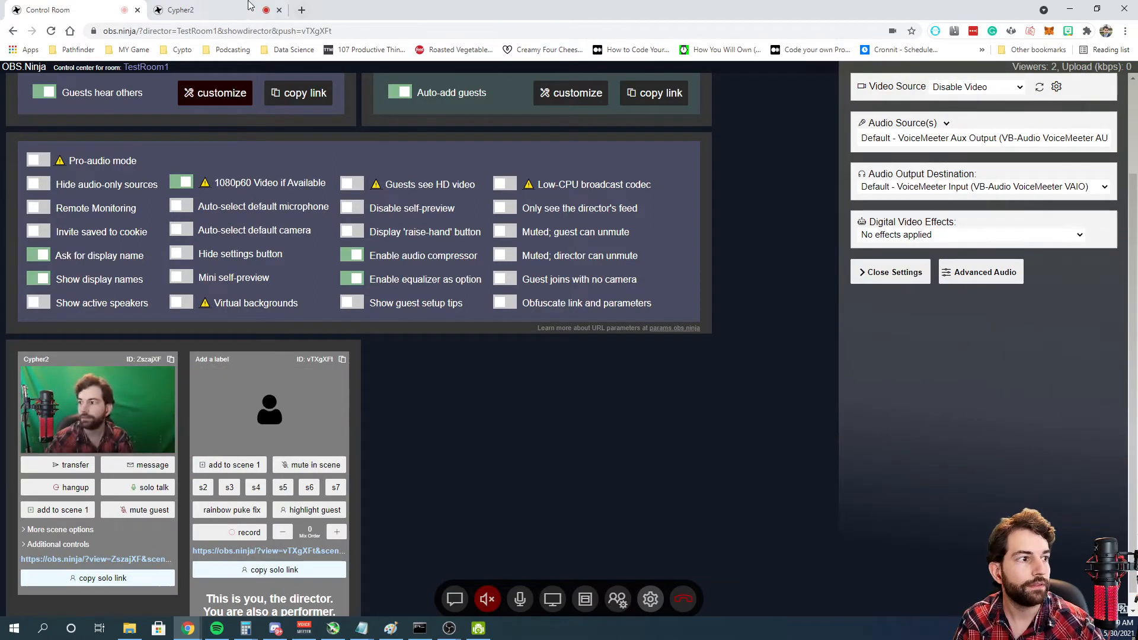
{"action": "right_click", "coordinate": [229, 3]}
{"action": "left_click", "coordinate": [268, 112]}
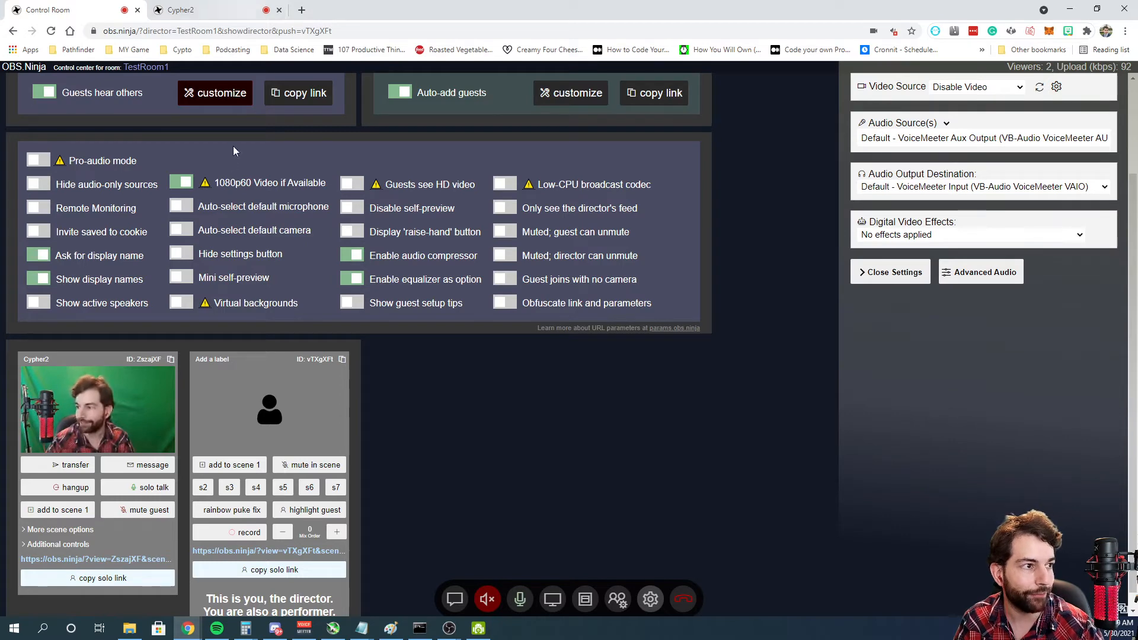
{"action": "left_click", "coordinate": [946, 88]}
{"action": "left_click", "coordinate": [966, 108]}
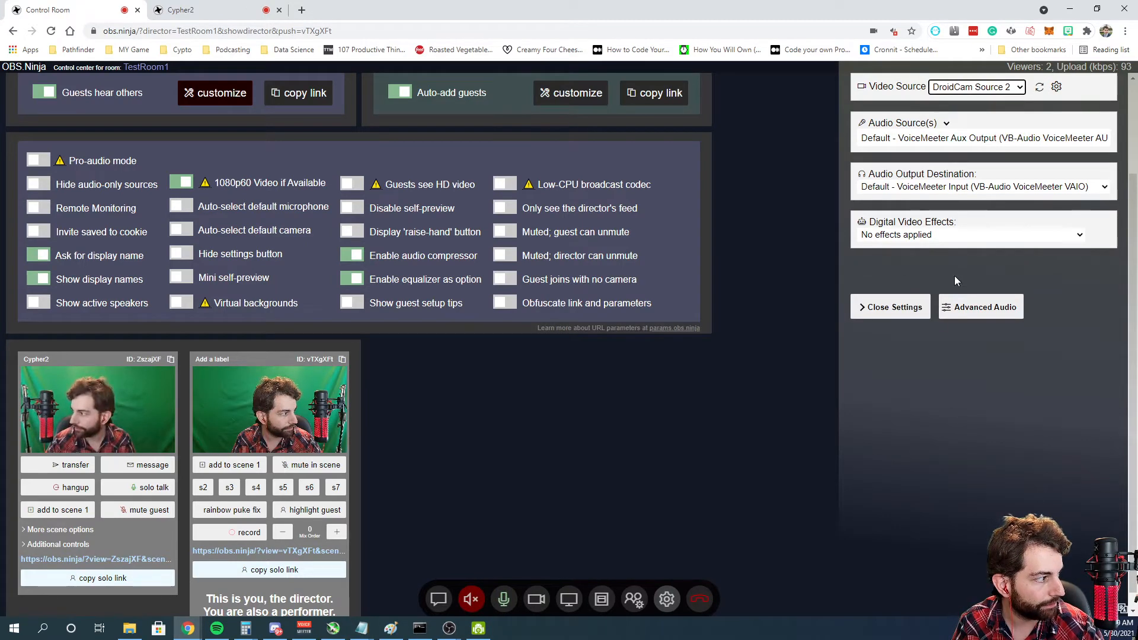
- Try DroidCam Source 3 as the director's video source and switch back to DroidCam Source 2
{"action": "left_click", "coordinate": [964, 89]}
{"action": "left_click", "coordinate": [968, 101]}
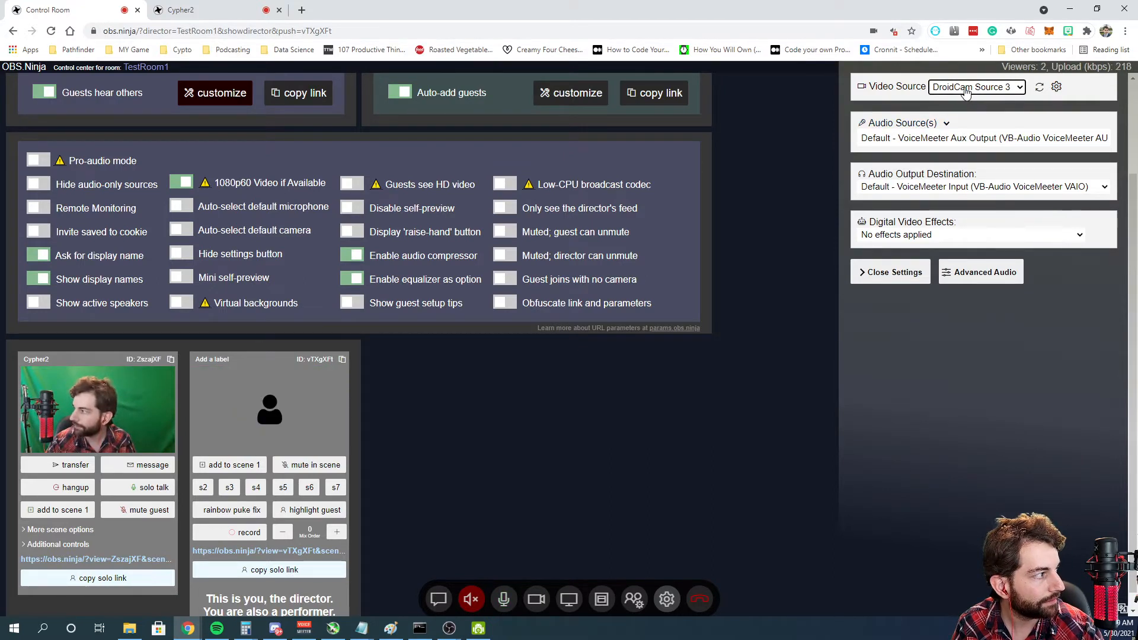
{"action": "left_click", "coordinate": [966, 89]}
{"action": "left_click", "coordinate": [965, 120]}
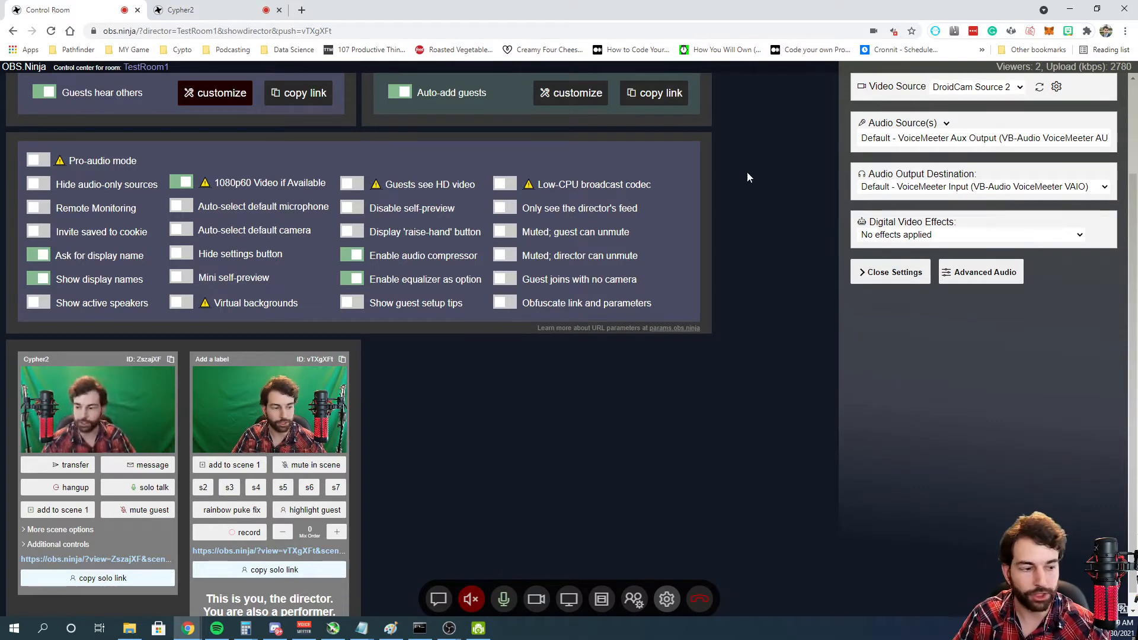
- Apply the blurred background effect to the director's video and check it in the guest view
{"action": "left_click", "coordinate": [927, 236]}
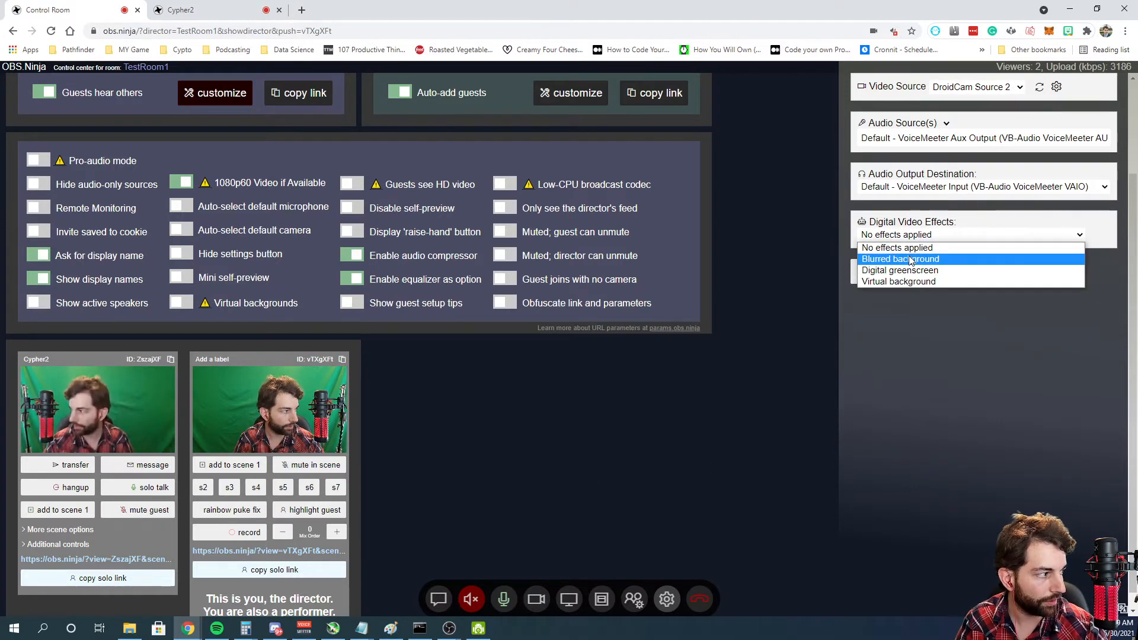
{"action": "left_click", "coordinate": [911, 259]}
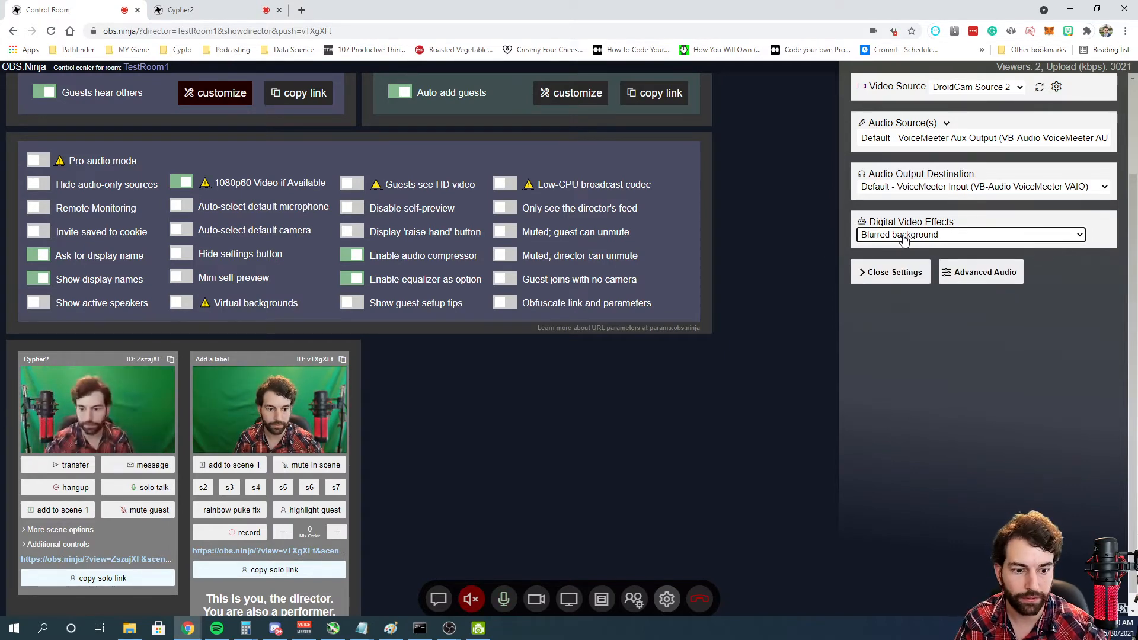
{"action": "left_click", "coordinate": [214, 10]}
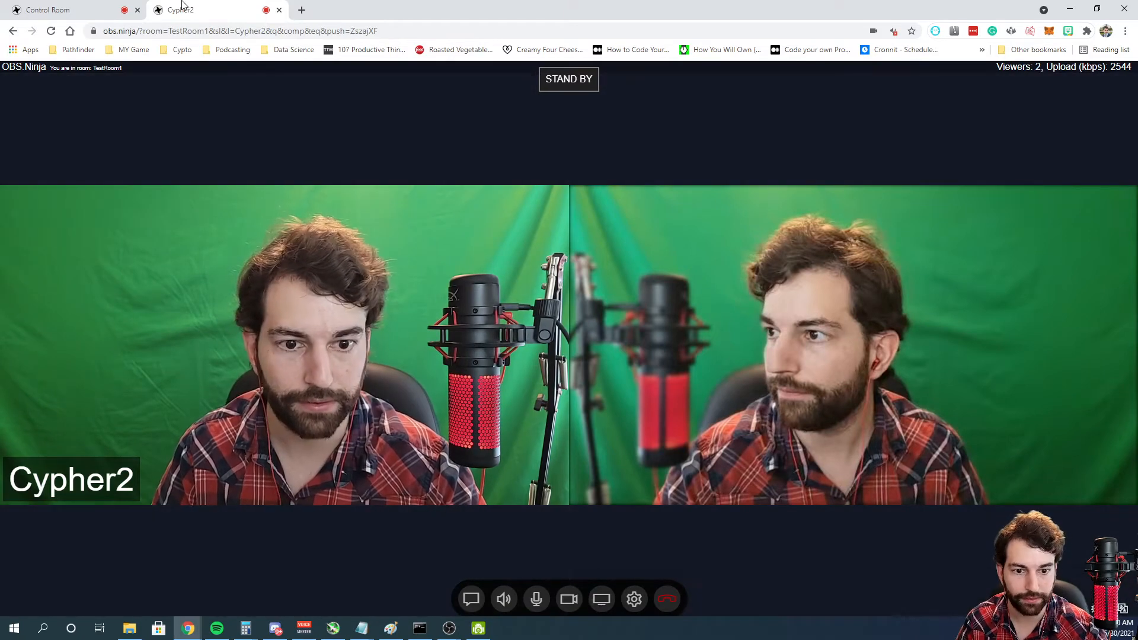
{"action": "key", "text": "ctrl+shift+Tab"}
- Try the digital greenscreen effect on the director's video and the virtual background effect with the furnished room image
{"action": "left_click", "coordinate": [951, 235]}
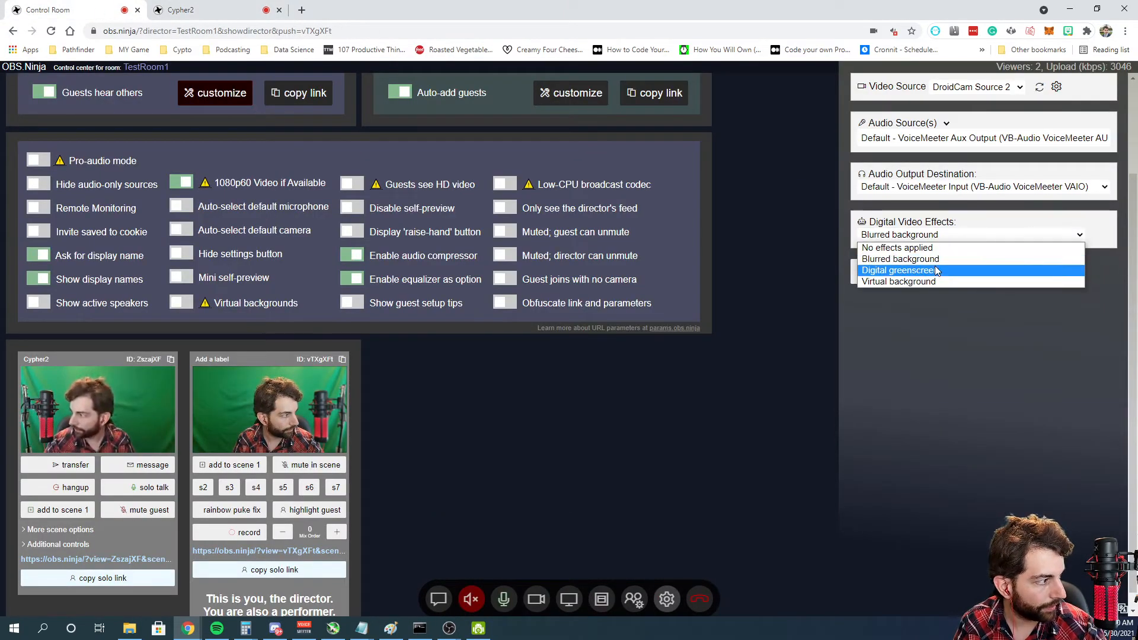
{"action": "left_click", "coordinate": [929, 273]}
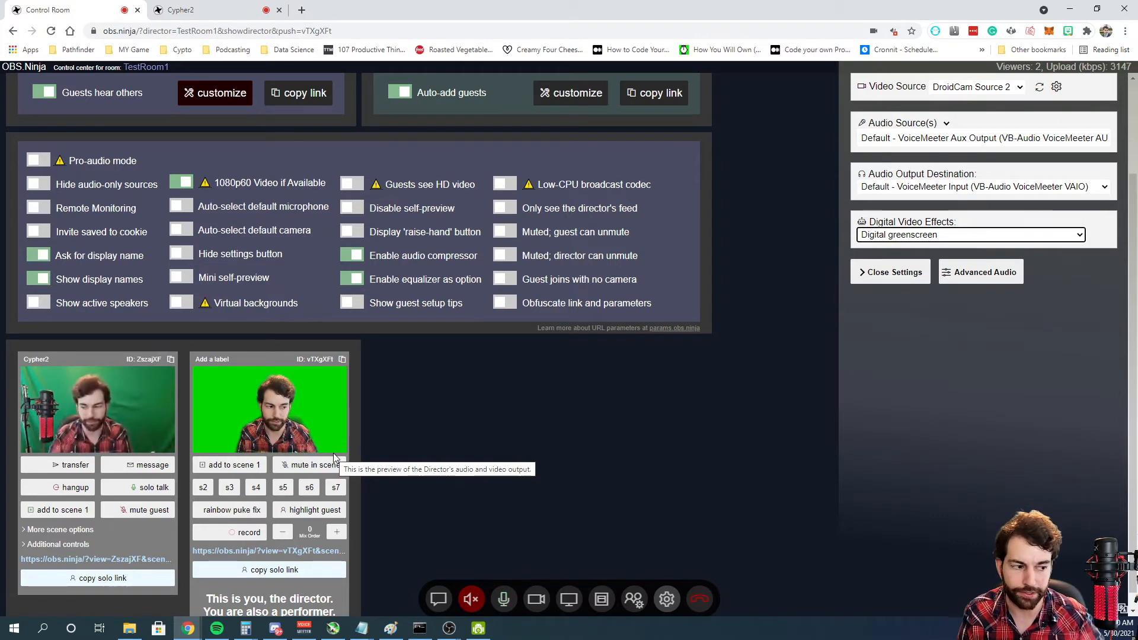
{"action": "left_click", "coordinate": [967, 236]}
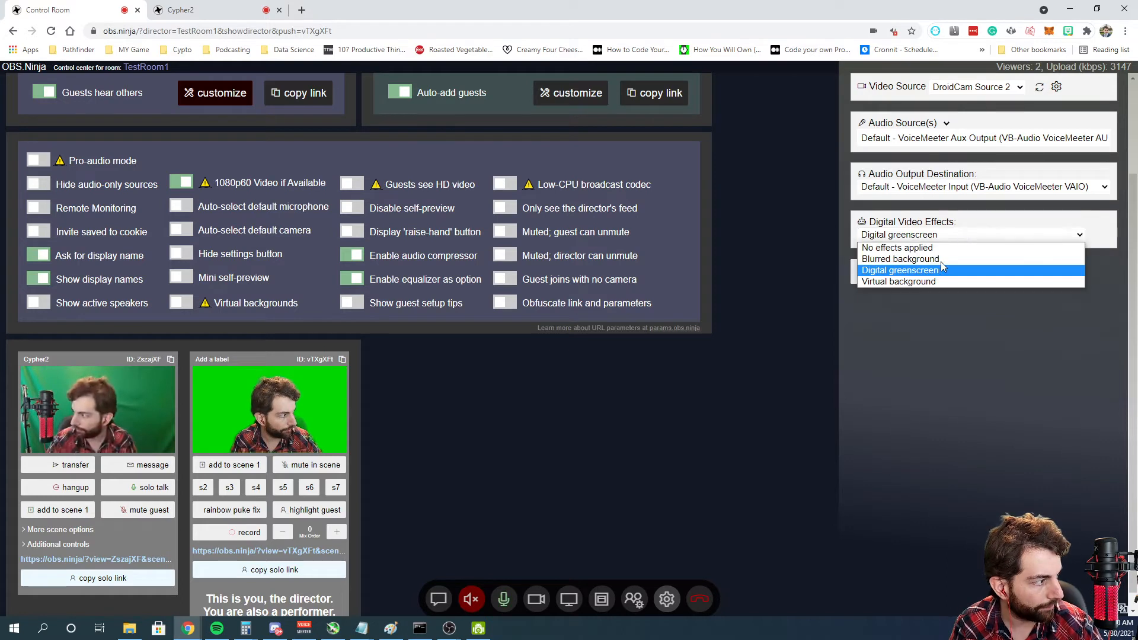
{"action": "left_click", "coordinate": [936, 270]}
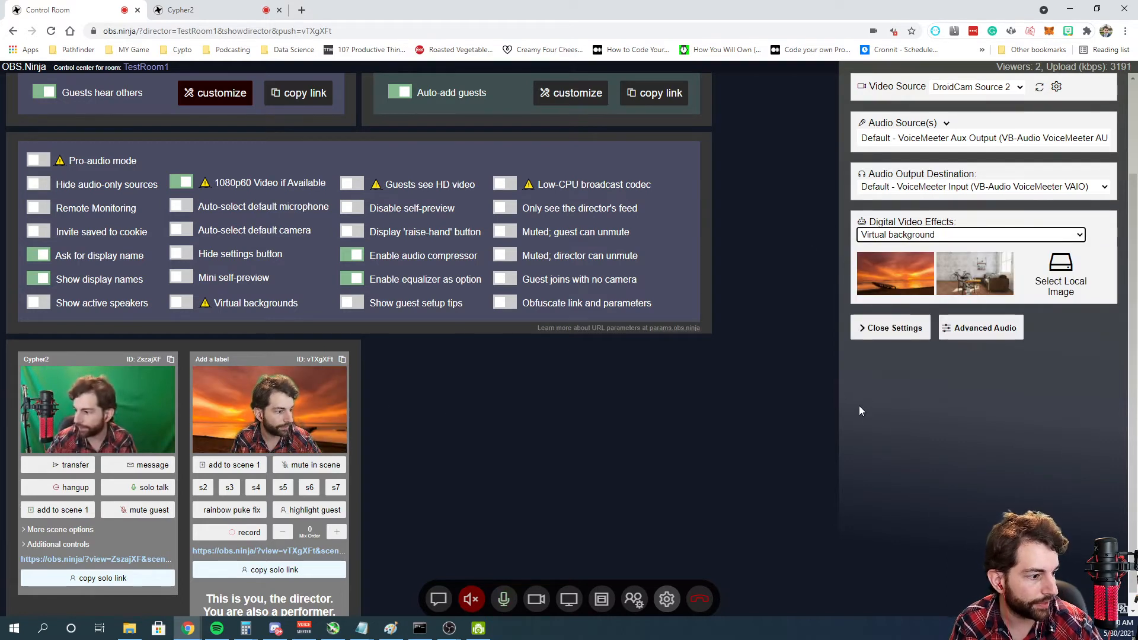
{"action": "left_click", "coordinate": [975, 273]}
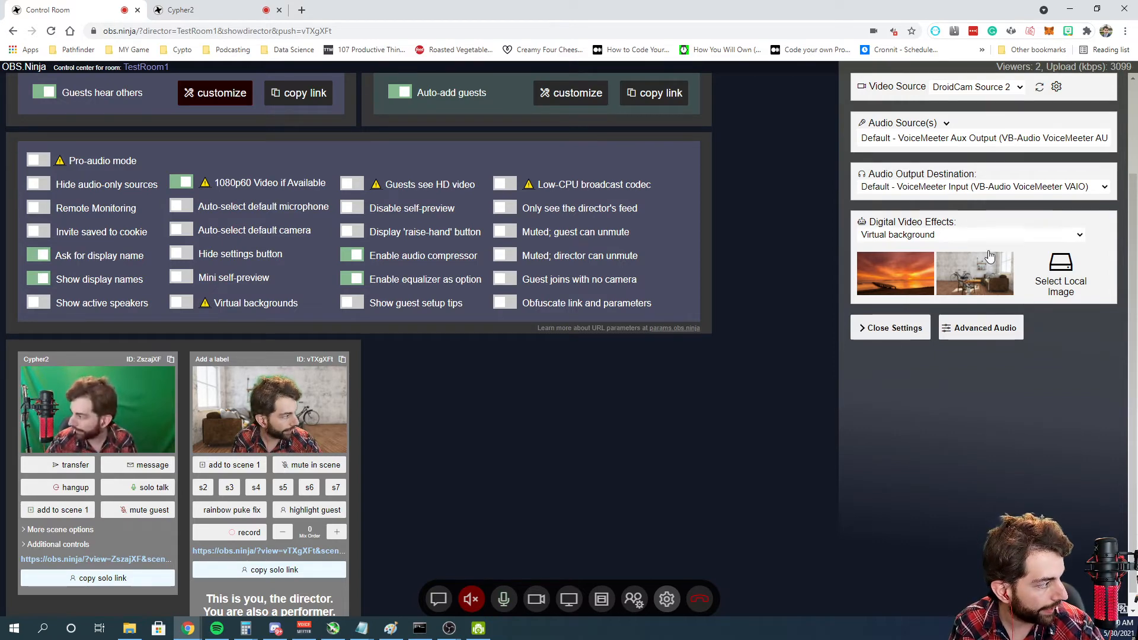
- Set the director's digital video effects back to no effects applied and check the result in the guest view
{"action": "left_click", "coordinate": [918, 234]}
{"action": "left_click", "coordinate": [918, 247]}
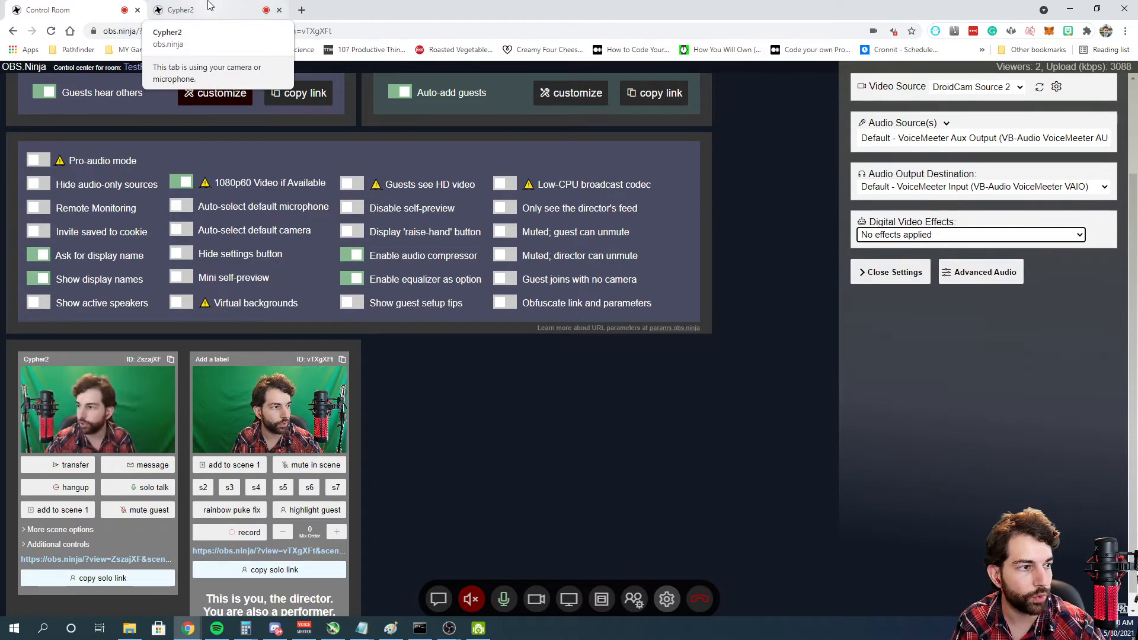
{"action": "left_click", "coordinate": [209, 6]}
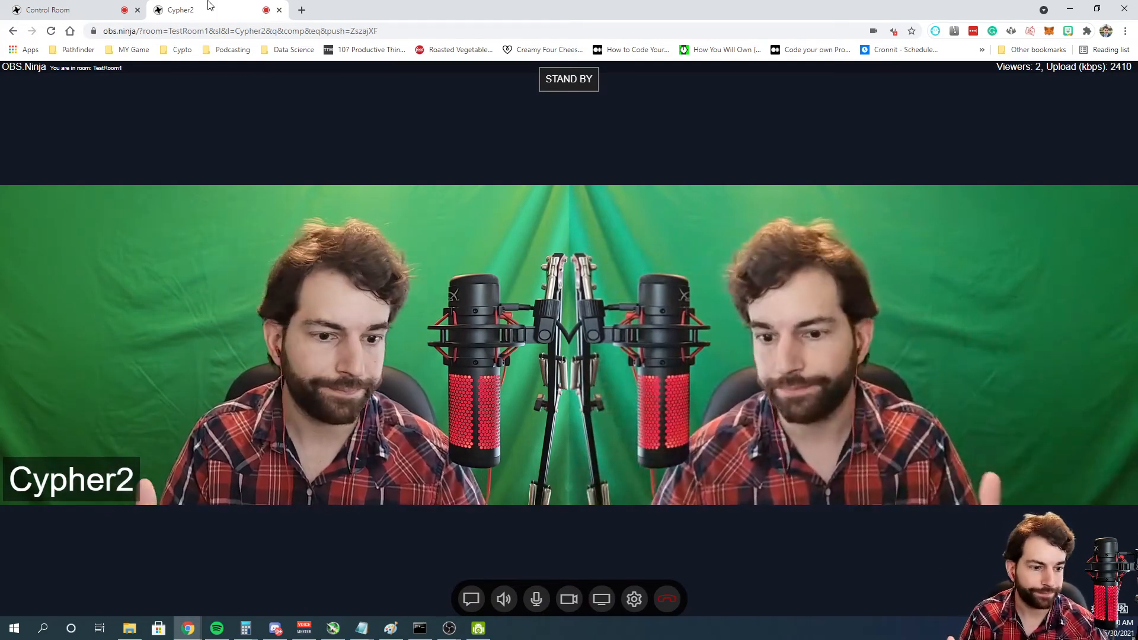
{"action": "key", "text": "ctrl+Tab"}
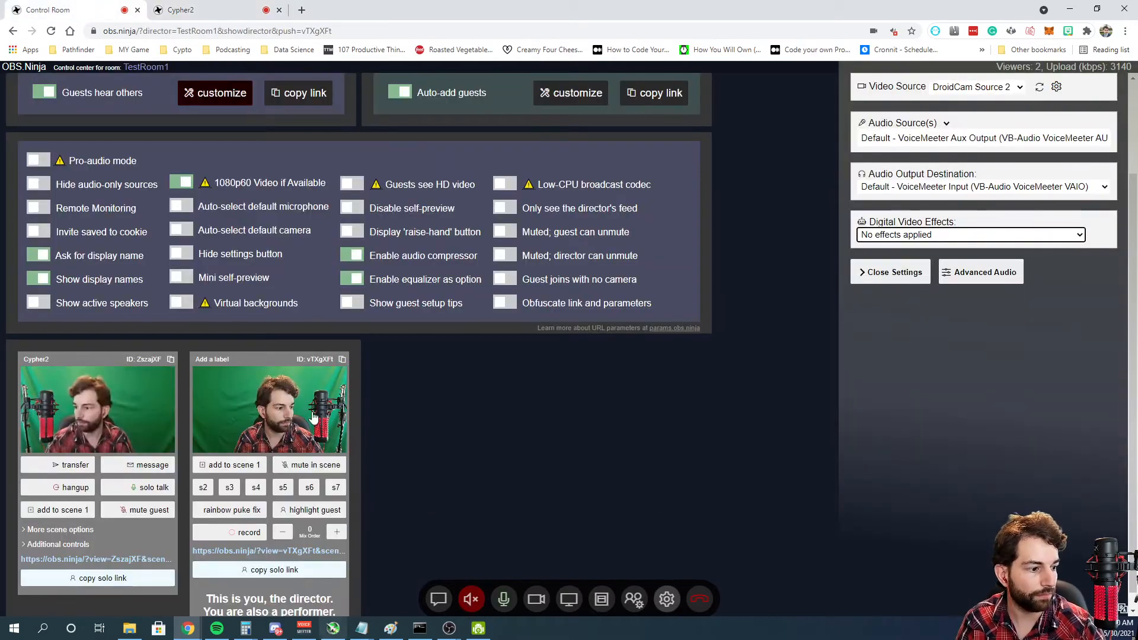
- Enter a display name for the director's stream and check its label in the guest view
{"action": "left_click", "coordinate": [216, 360]}
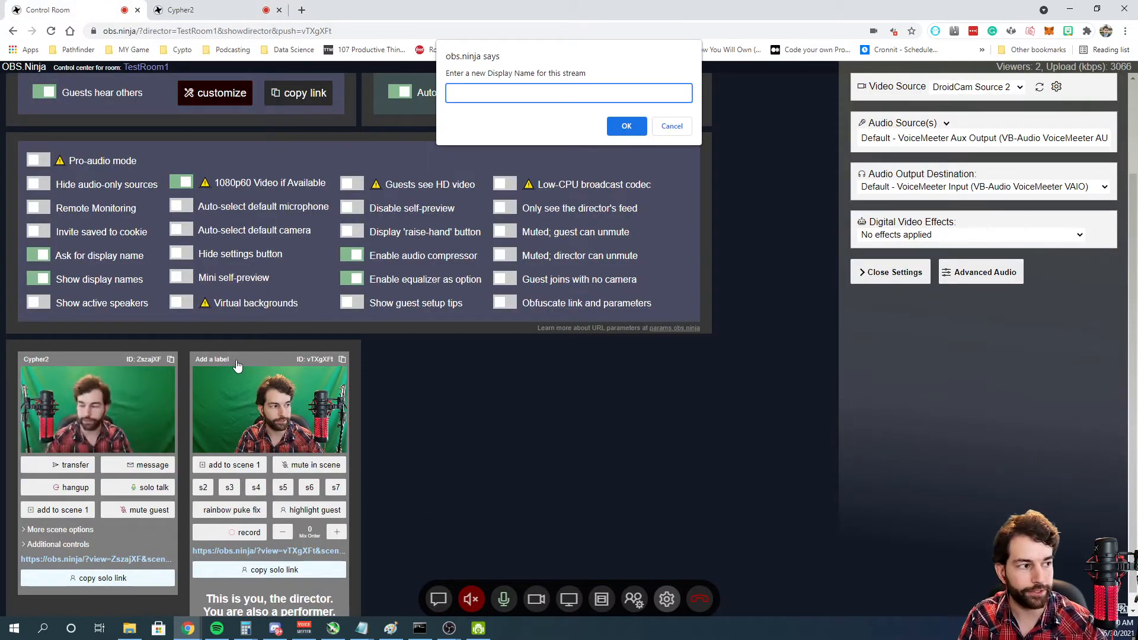
{"action": "type", "text": "Cypher"}
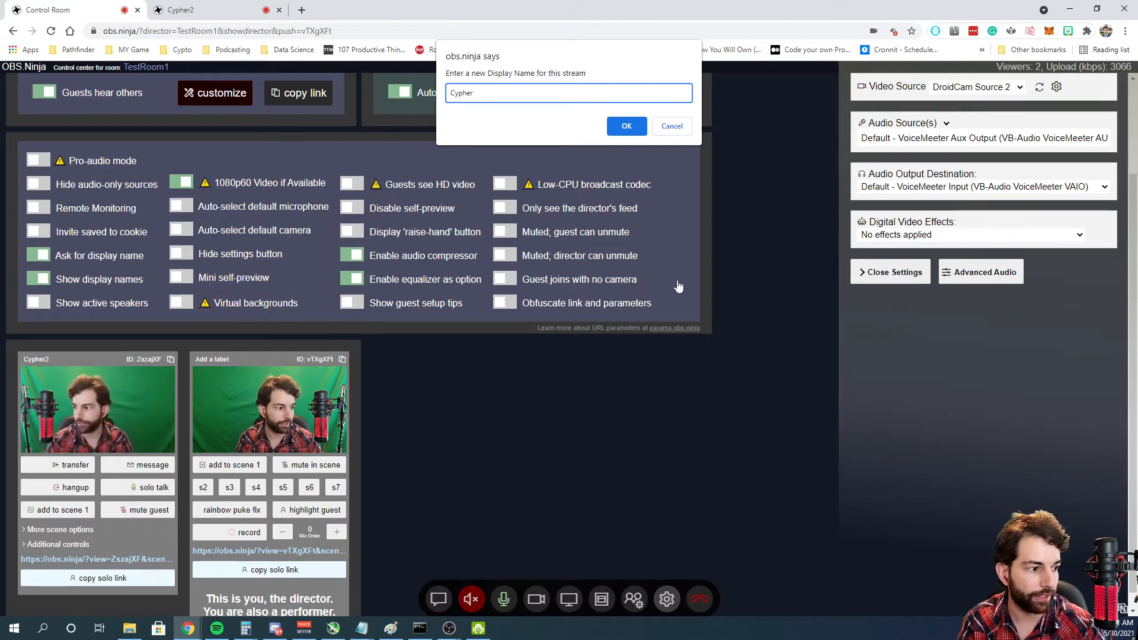
{"action": "left_click", "coordinate": [619, 126]}
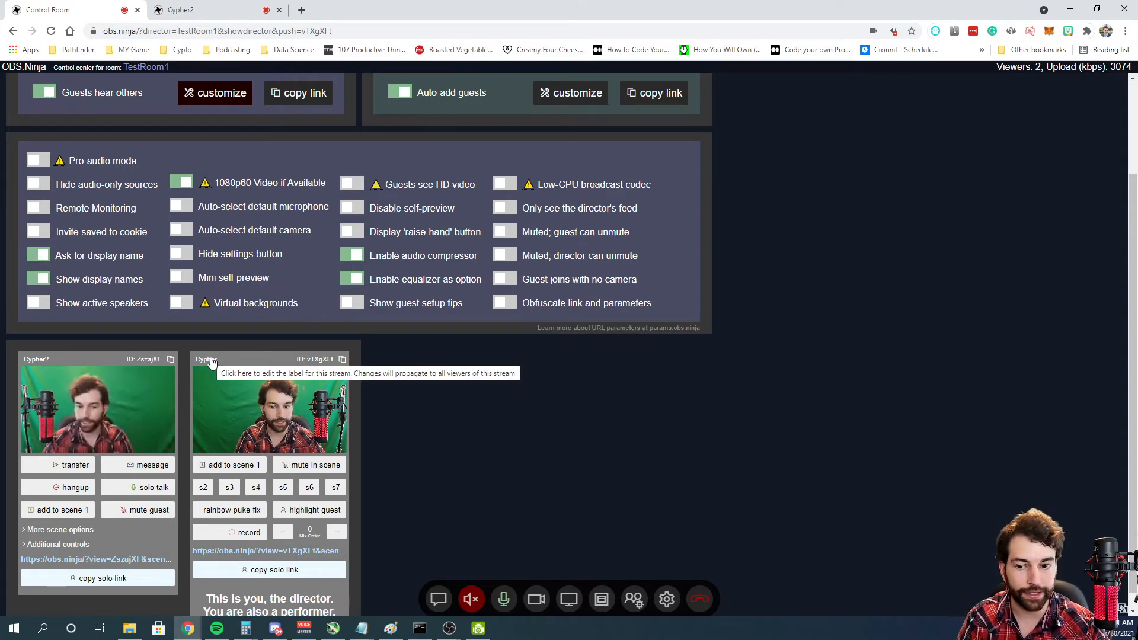
{"action": "left_click", "coordinate": [219, 10]}
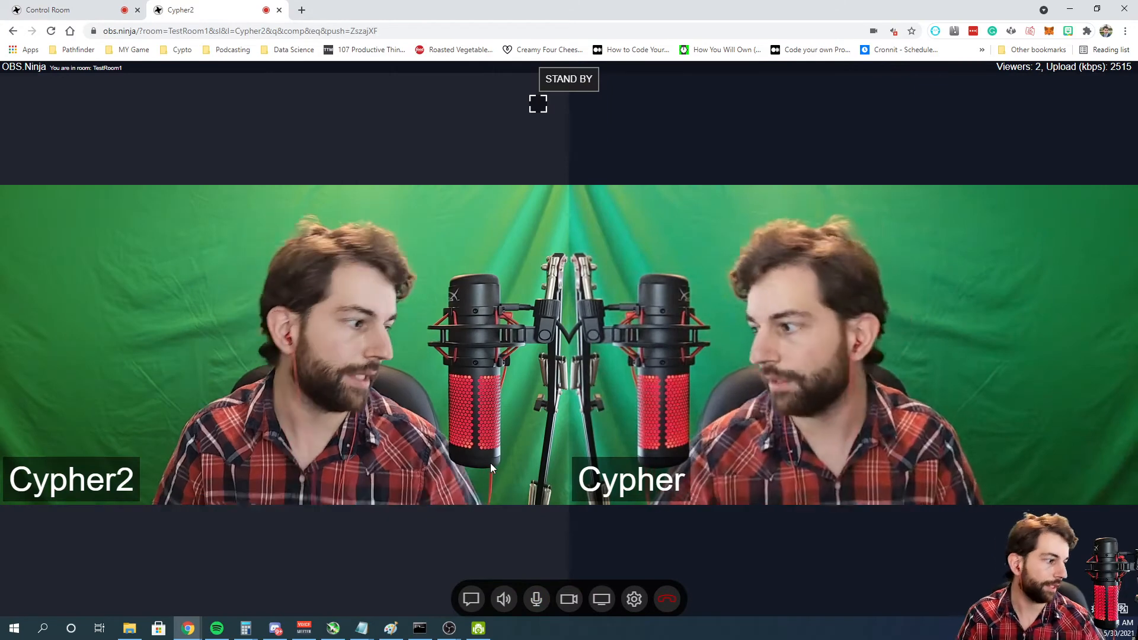
{"action": "left_click", "coordinate": [89, 10]}
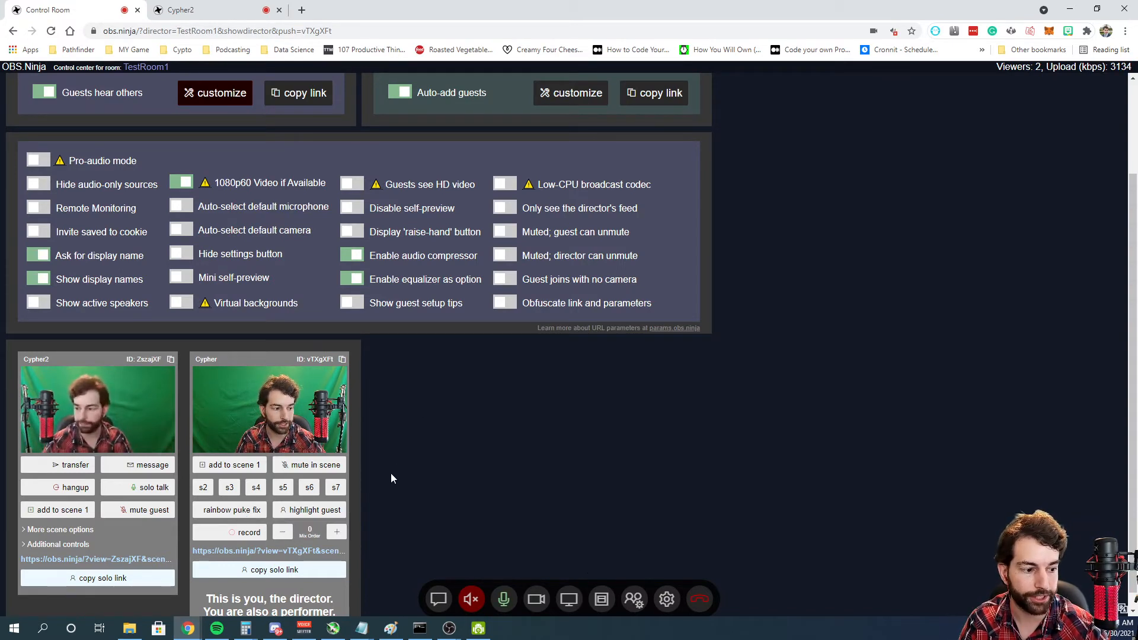
- In the control room, expand the guest's scene options and additional controls
{"action": "scroll", "coordinate": [386, 476], "scroll_direction": "down", "scroll_amount": 1}
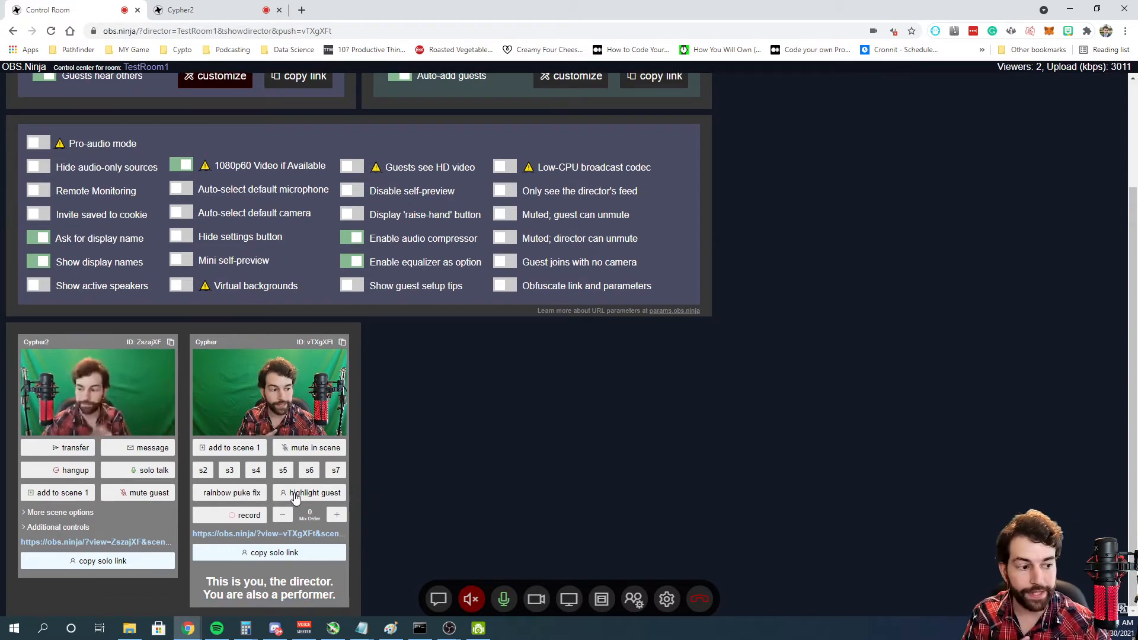
{"action": "mouse_move", "coordinate": [115, 420]}
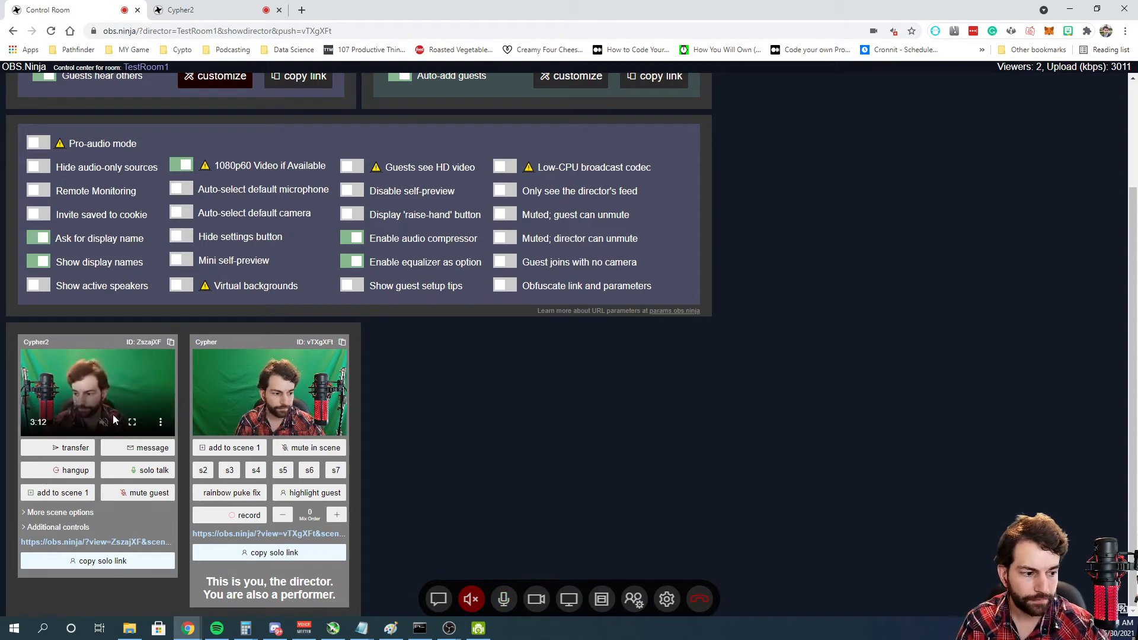
{"action": "left_click", "coordinate": [55, 514]}
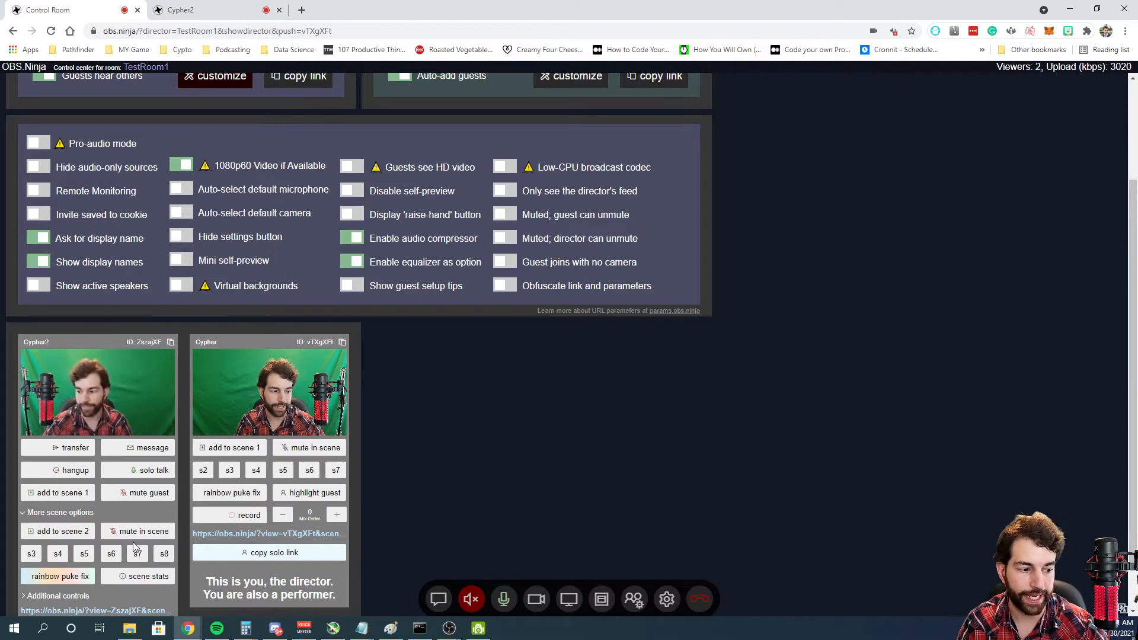
{"action": "scroll", "coordinate": [132, 542], "scroll_direction": "down", "scroll_amount": 1}
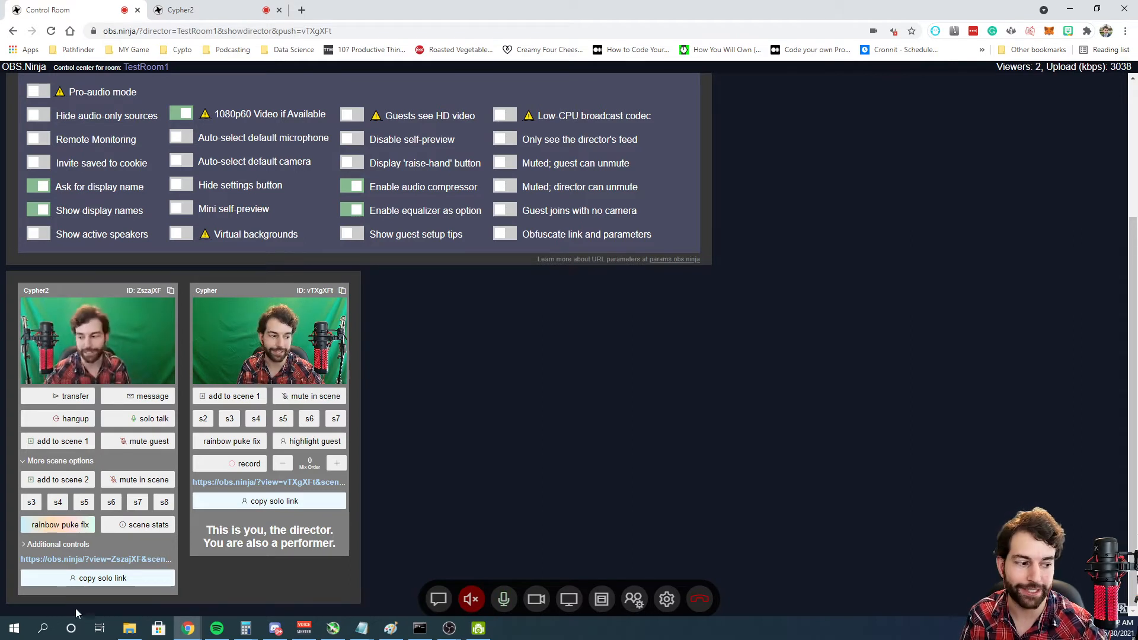
{"action": "left_click", "coordinate": [59, 549]}
{"action": "scroll", "coordinate": [214, 527], "scroll_direction": "down", "scroll_amount": 2}
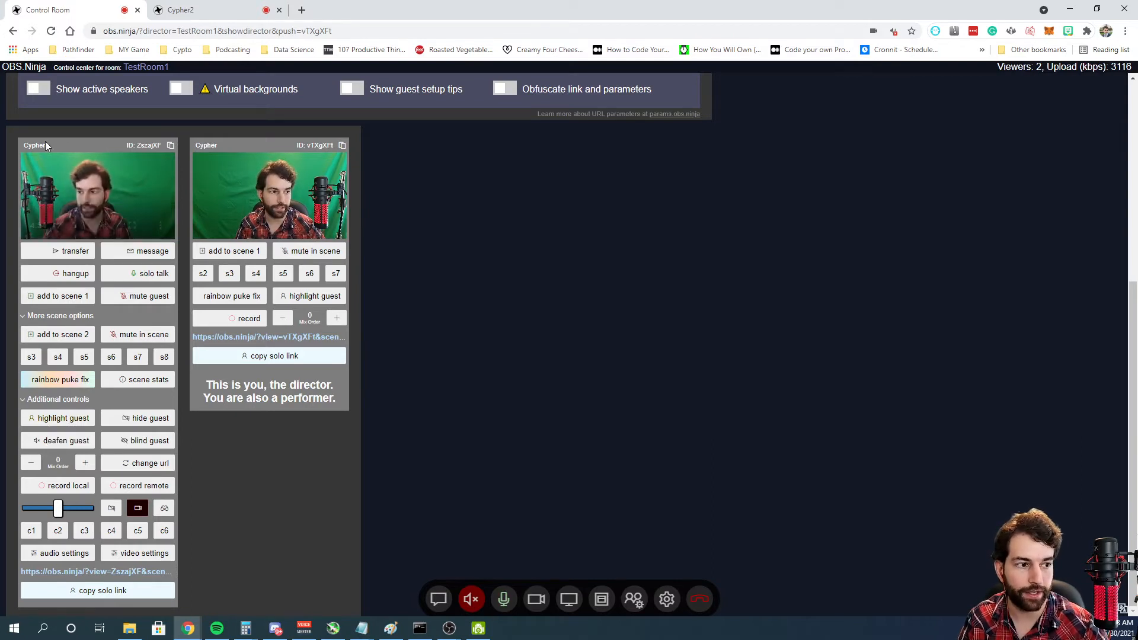
- Highlight the guest in the additional controls and check the guest view
{"action": "left_click", "coordinate": [46, 419]}
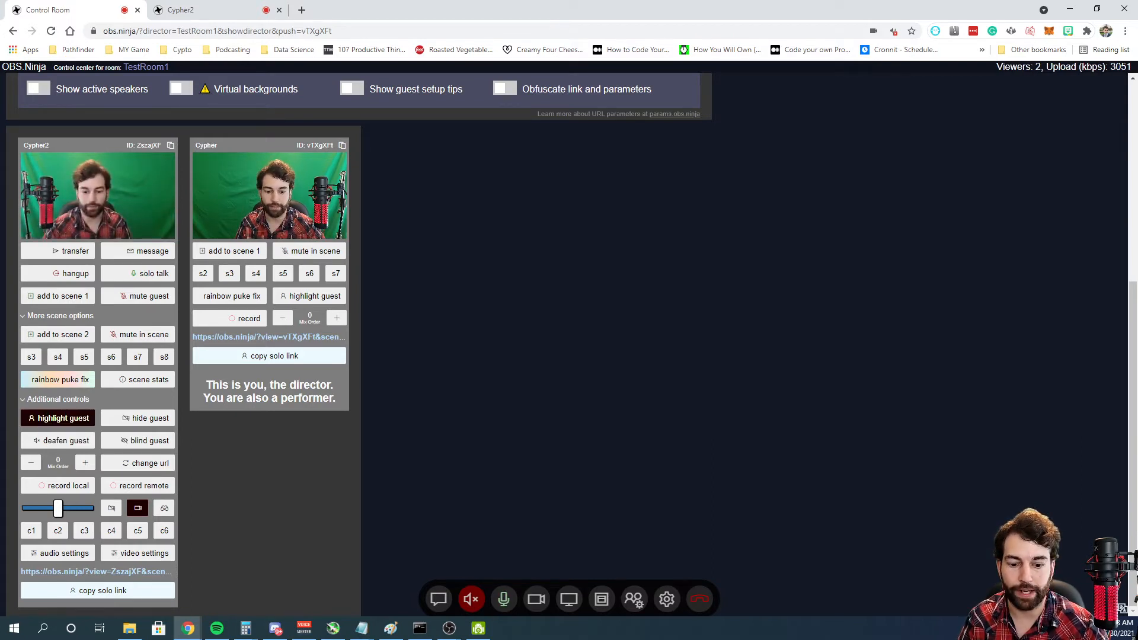
{"action": "left_click", "coordinate": [175, 10]}
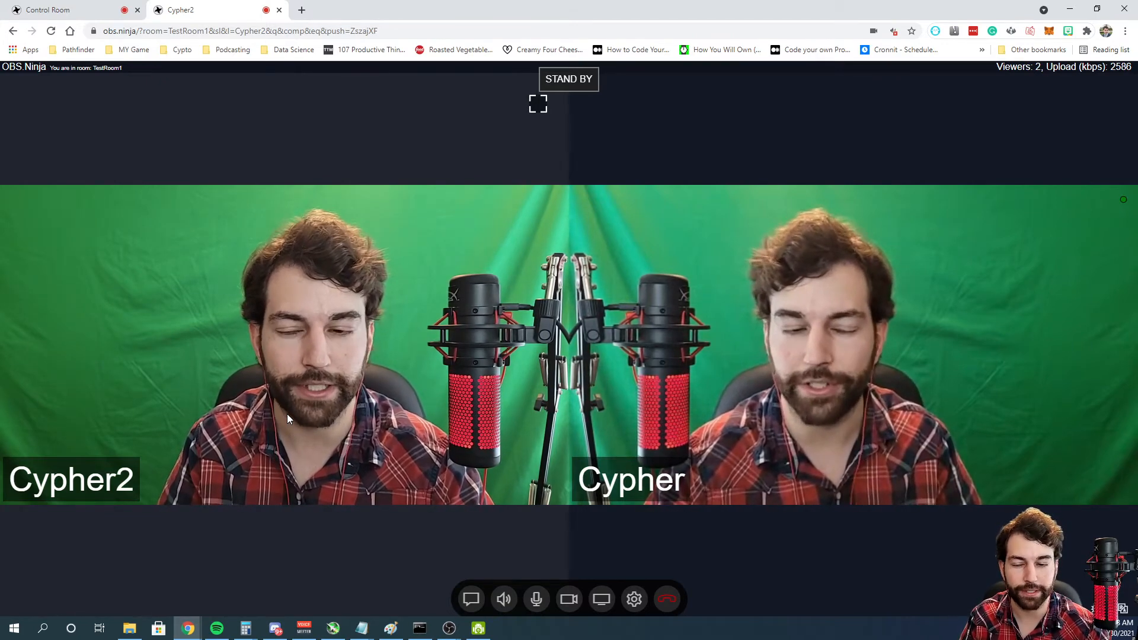
- Switch to OBS Studio and check how the highlighted guest appears in the Podcast scene
{"action": "left_click", "coordinate": [53, 10]}
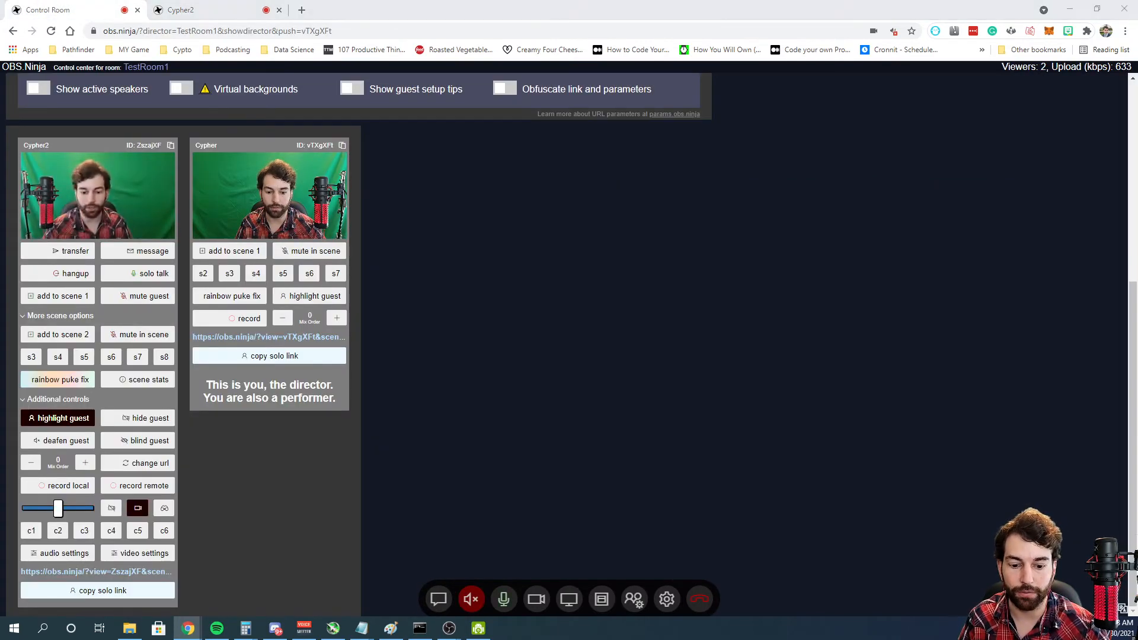
{"action": "key", "text": "alt+Tab"}
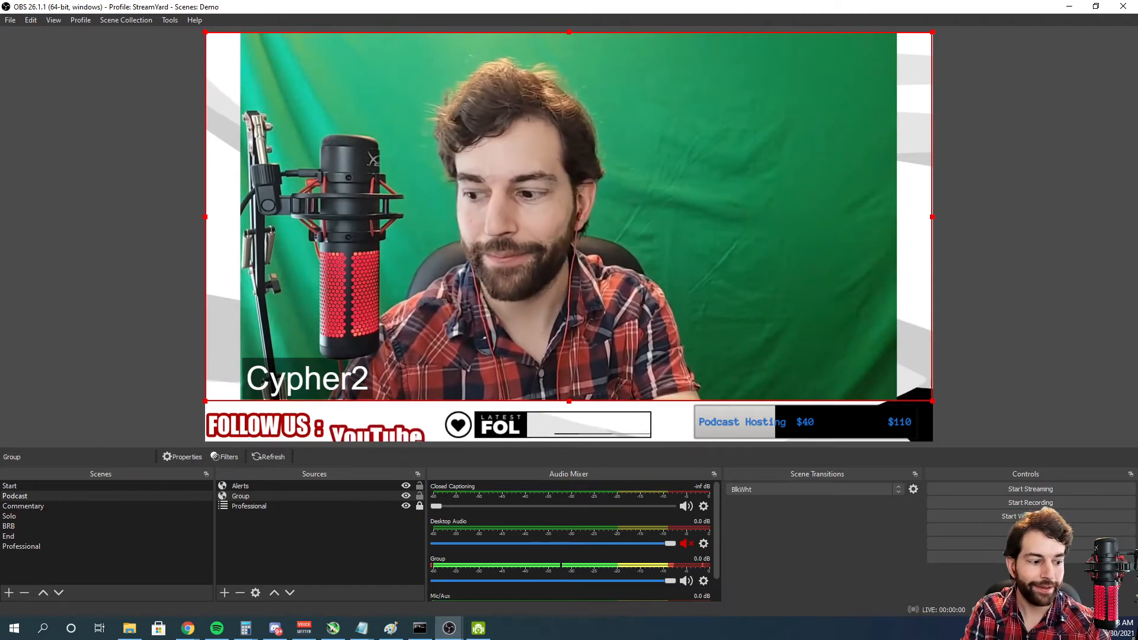
{"action": "mouse_move", "coordinate": [188, 629]}
- In the control room, move the highlight from the guest to the director's feed and check it in OBS Studio
{"action": "left_click", "coordinate": [254, 578]}
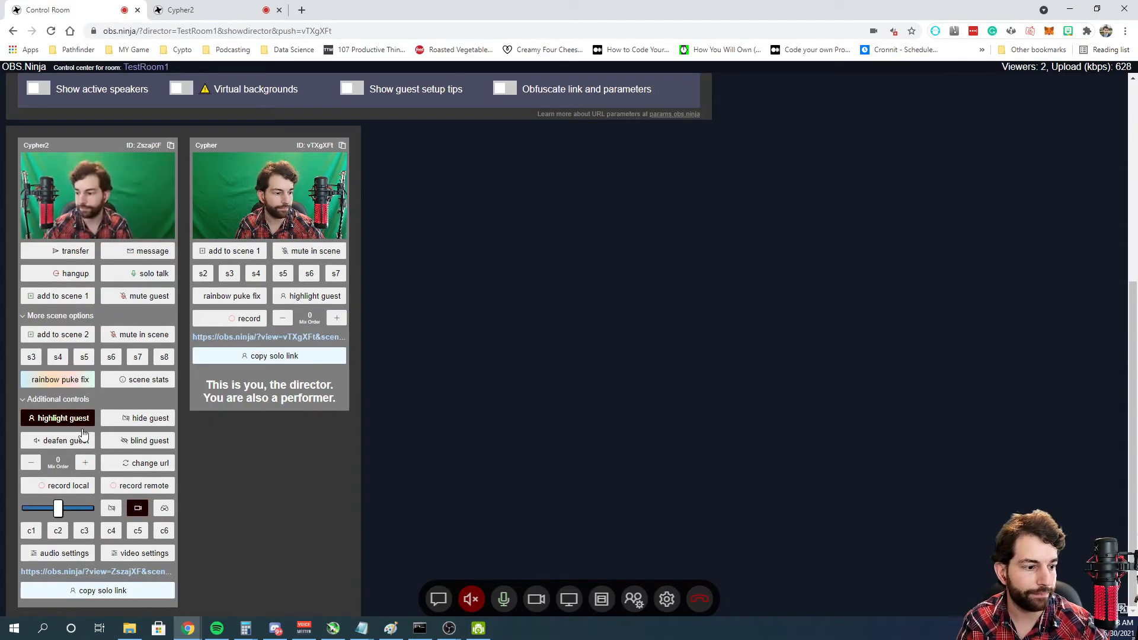
{"action": "left_click", "coordinate": [61, 420]}
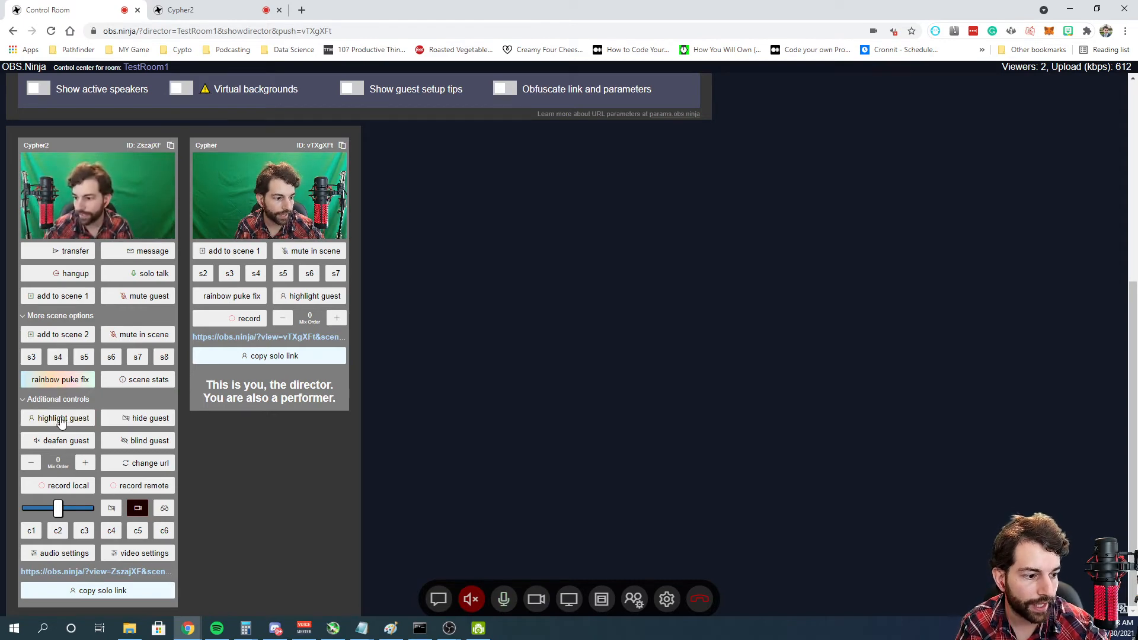
{"action": "left_click", "coordinate": [316, 297]}
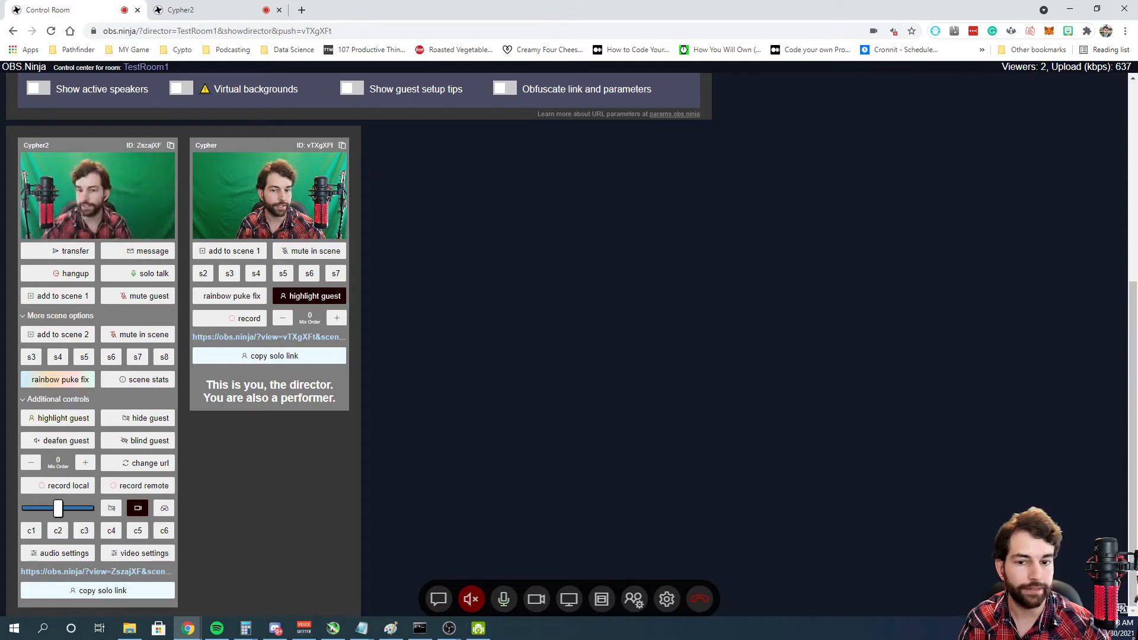
{"action": "key", "text": "alt+Tab"}
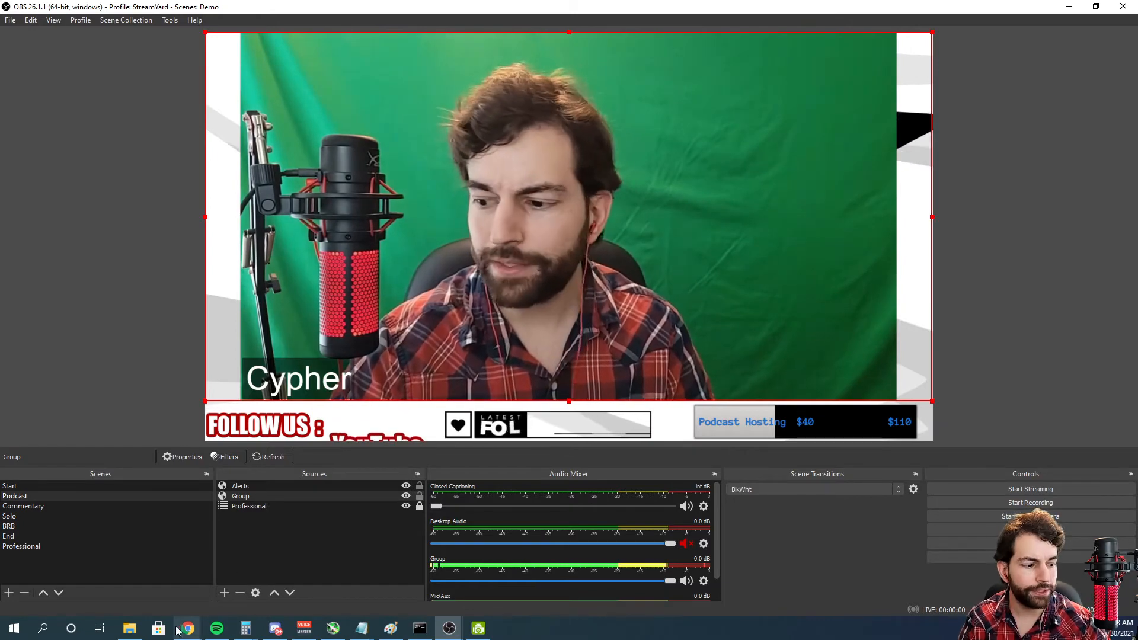
{"action": "mouse_move", "coordinate": [188, 628]}
- Back in the control room, try the hide, deafen and blind options on the guest and switch each off again
{"action": "left_click", "coordinate": [112, 603]}
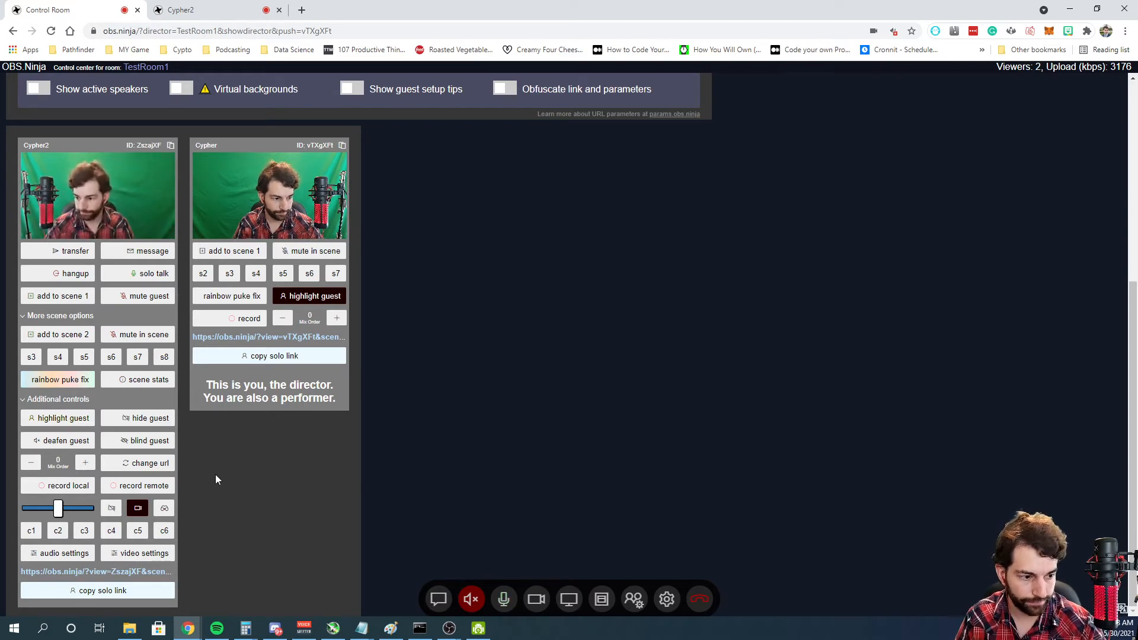
{"action": "left_click", "coordinate": [130, 419]}
{"action": "left_click", "coordinate": [129, 421]}
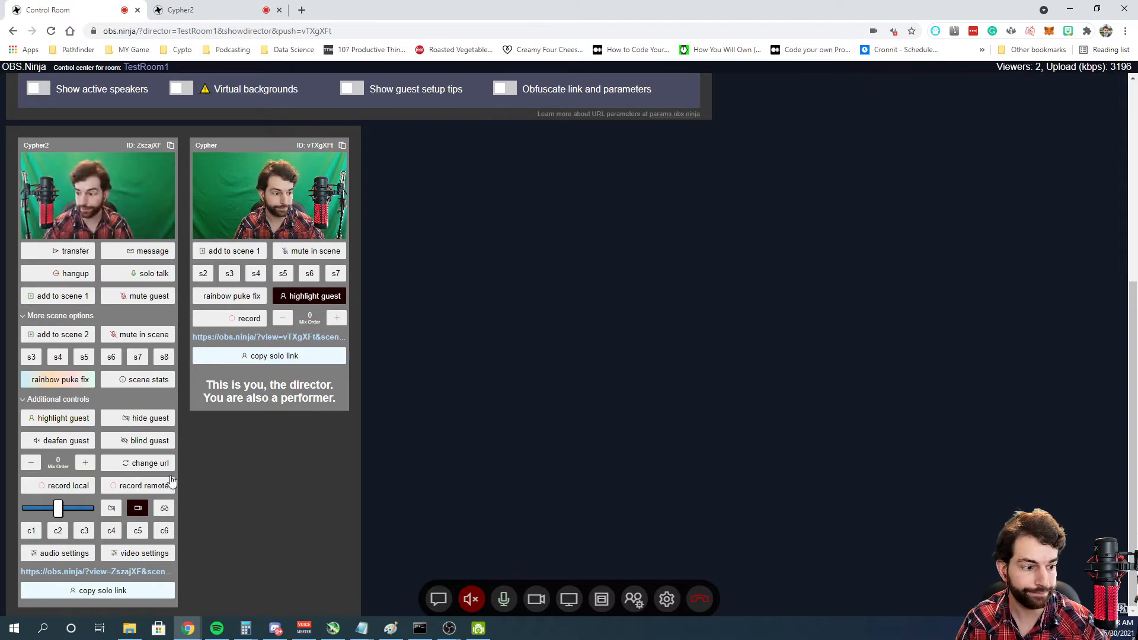
{"action": "left_click", "coordinate": [62, 443]}
{"action": "left_click", "coordinate": [64, 444]}
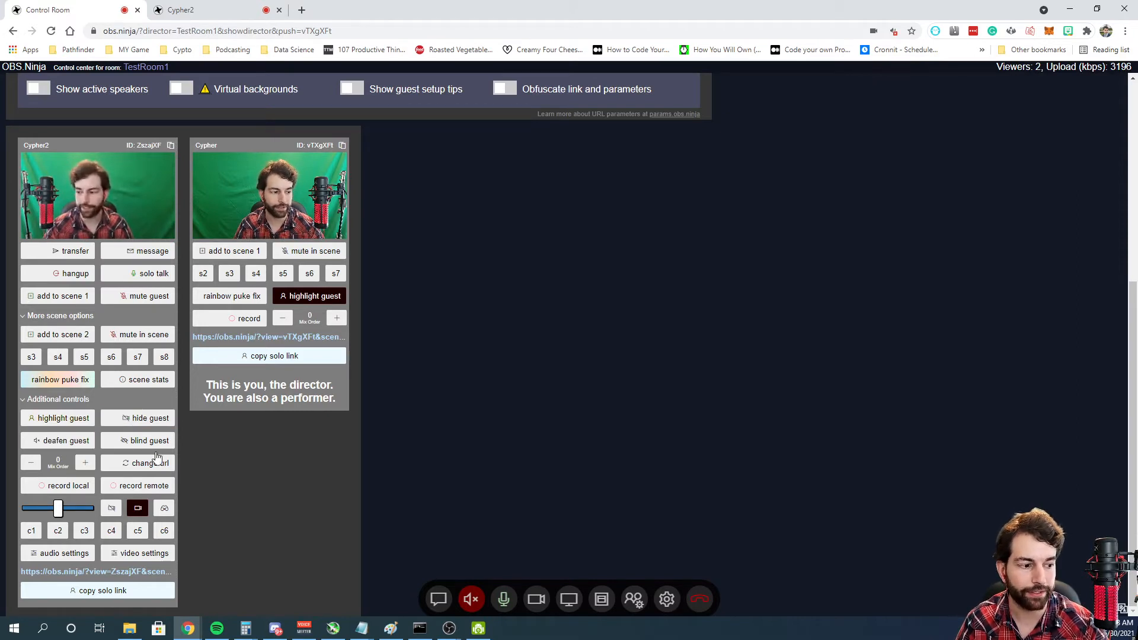
{"action": "left_click", "coordinate": [153, 449]}
{"action": "left_click", "coordinate": [153, 450]}
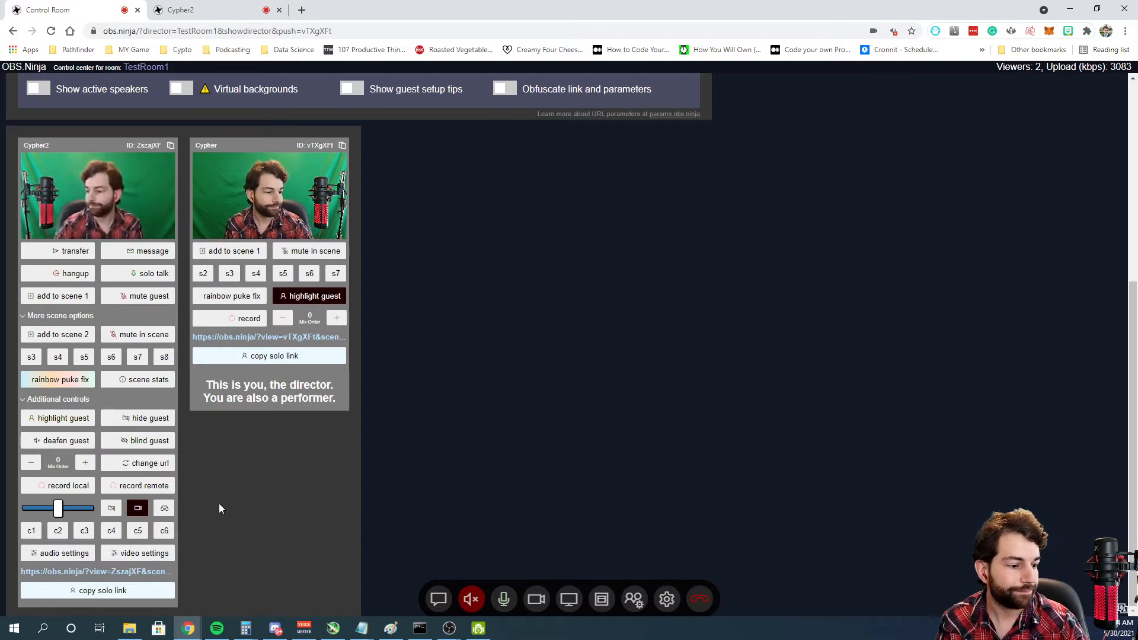
- Expand and collapse the guest's audio settings and video settings in the additional controls
{"action": "left_click", "coordinate": [67, 556]}
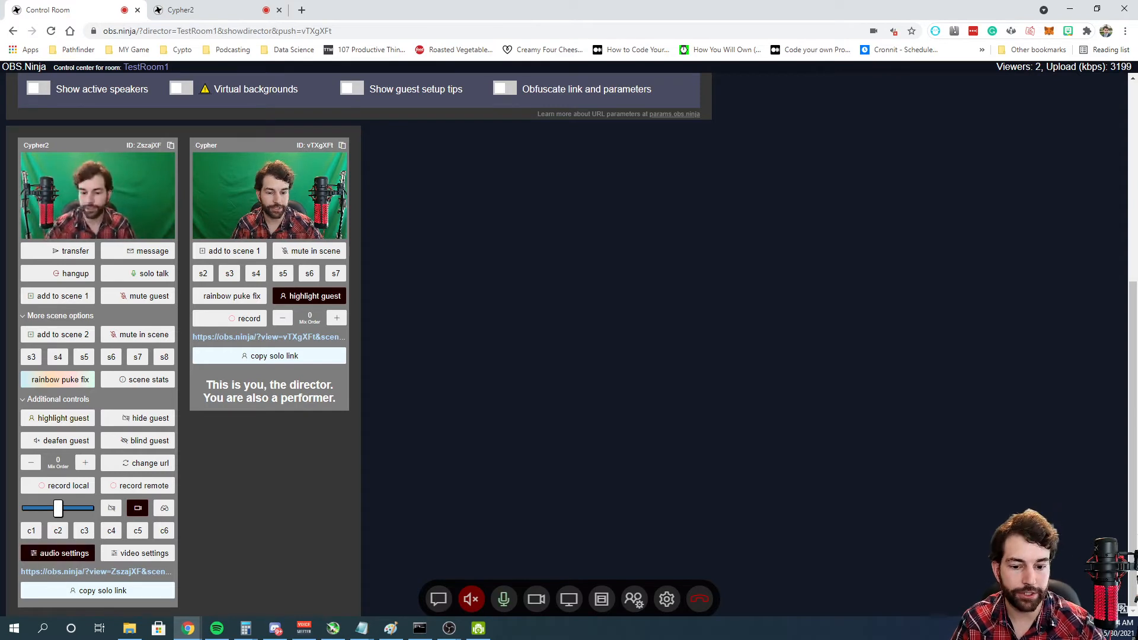
{"action": "left_click", "coordinate": [68, 553]}
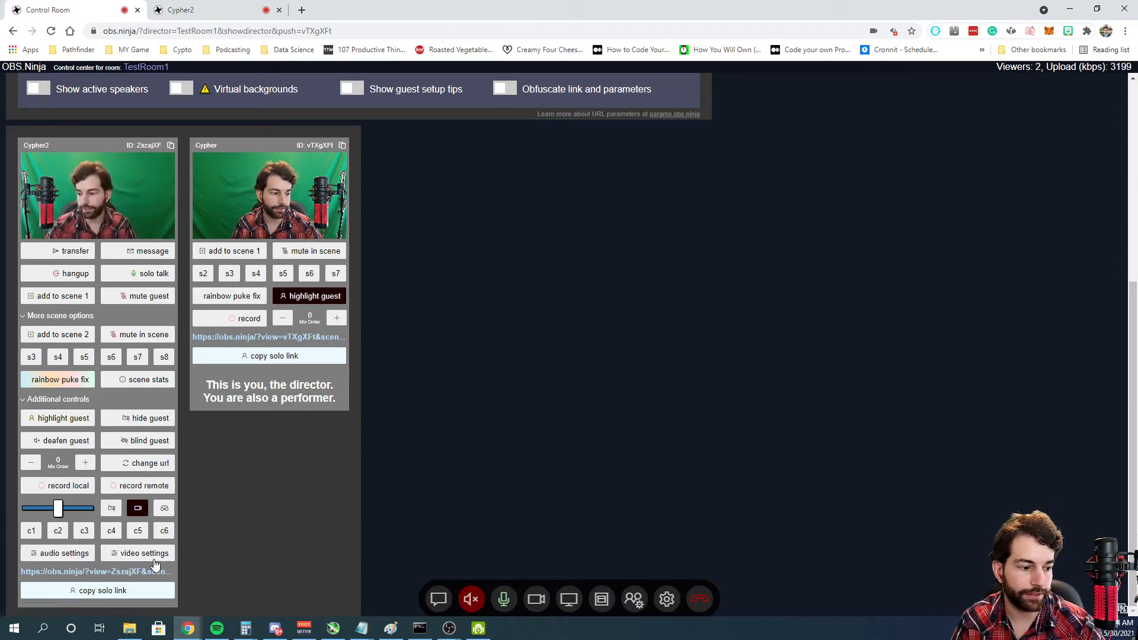
{"action": "left_click", "coordinate": [153, 554]}
{"action": "scroll", "coordinate": [141, 572], "scroll_direction": "down", "scroll_amount": 1}
{"action": "left_click", "coordinate": [65, 501]}
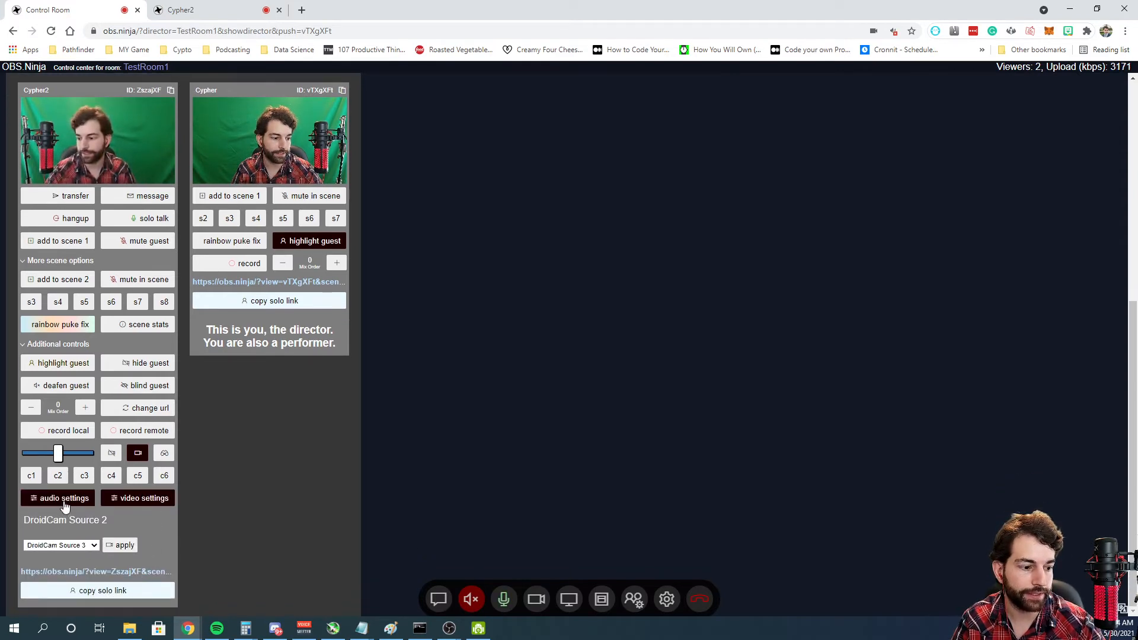
{"action": "left_click", "coordinate": [147, 507]}
{"action": "left_click", "coordinate": [93, 555]}
{"action": "left_click", "coordinate": [64, 552]}
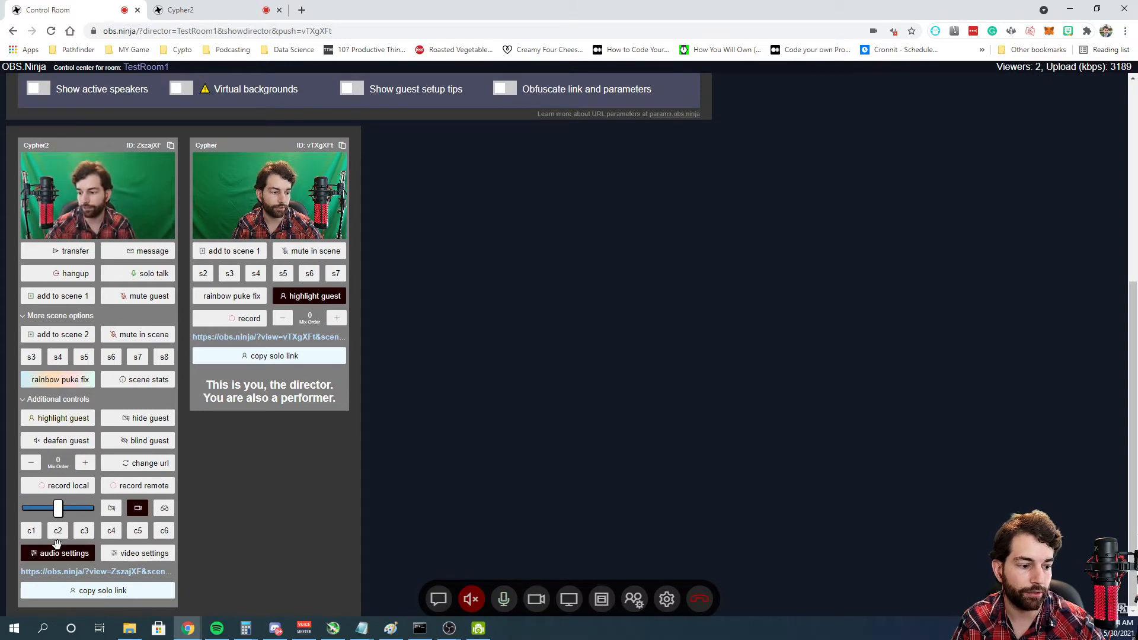
- Reopen the guest's video settings, look at the camera source choices, and close the settings without applying a change
{"action": "left_click", "coordinate": [139, 553]}
{"action": "scroll", "coordinate": [182, 563], "scroll_direction": "down", "scroll_amount": 1}
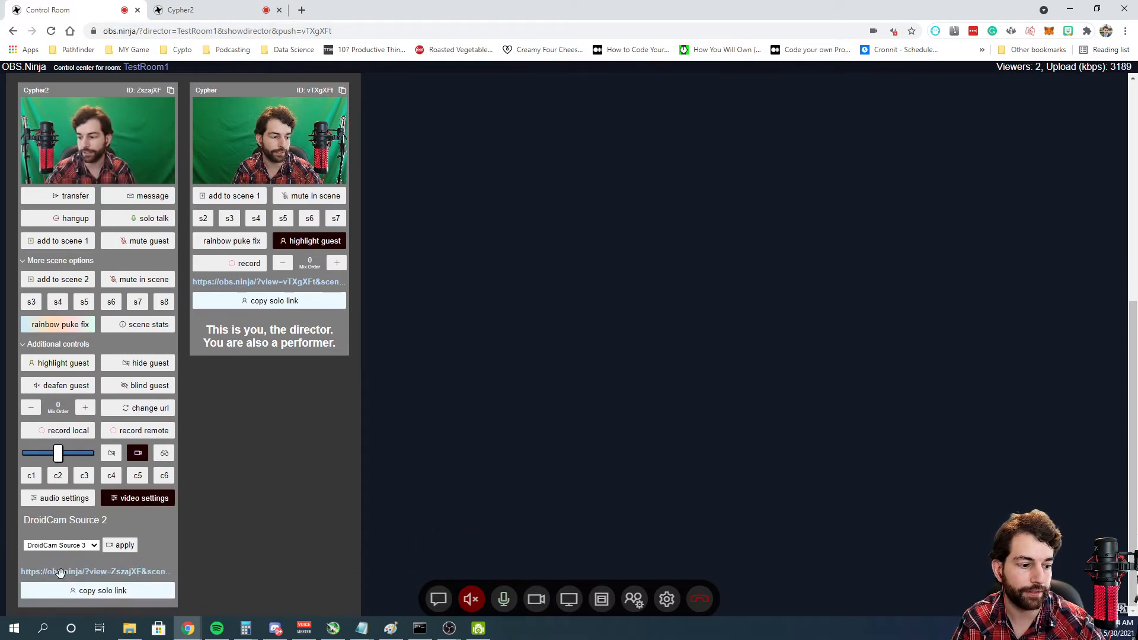
{"action": "left_click", "coordinate": [76, 545]}
{"action": "left_click", "coordinate": [77, 553]}
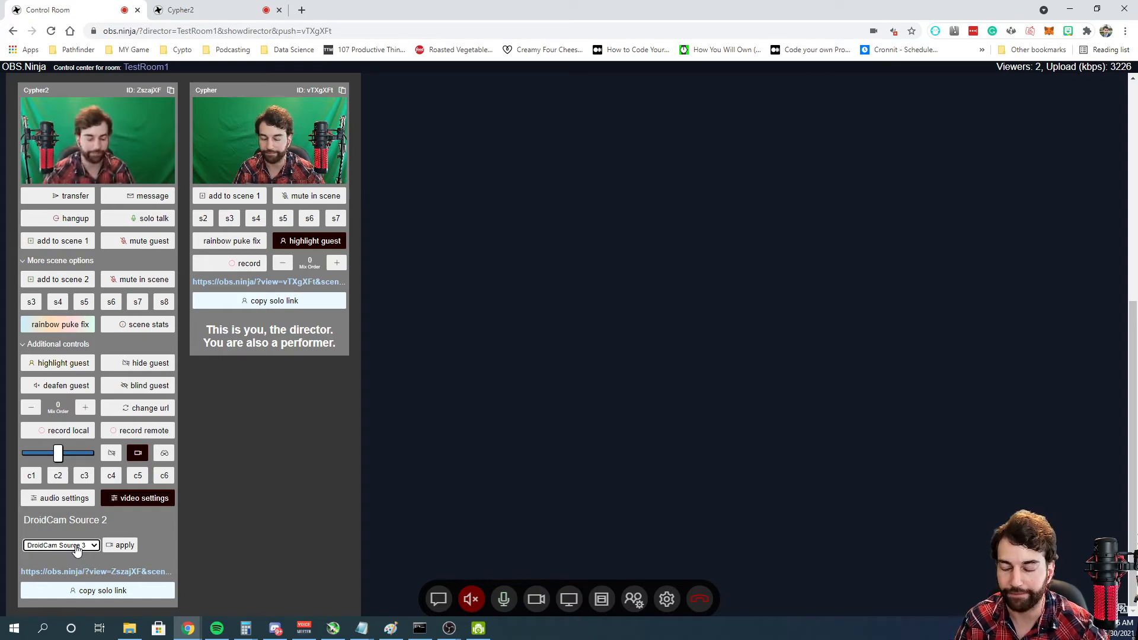
{"action": "left_click", "coordinate": [161, 501]}
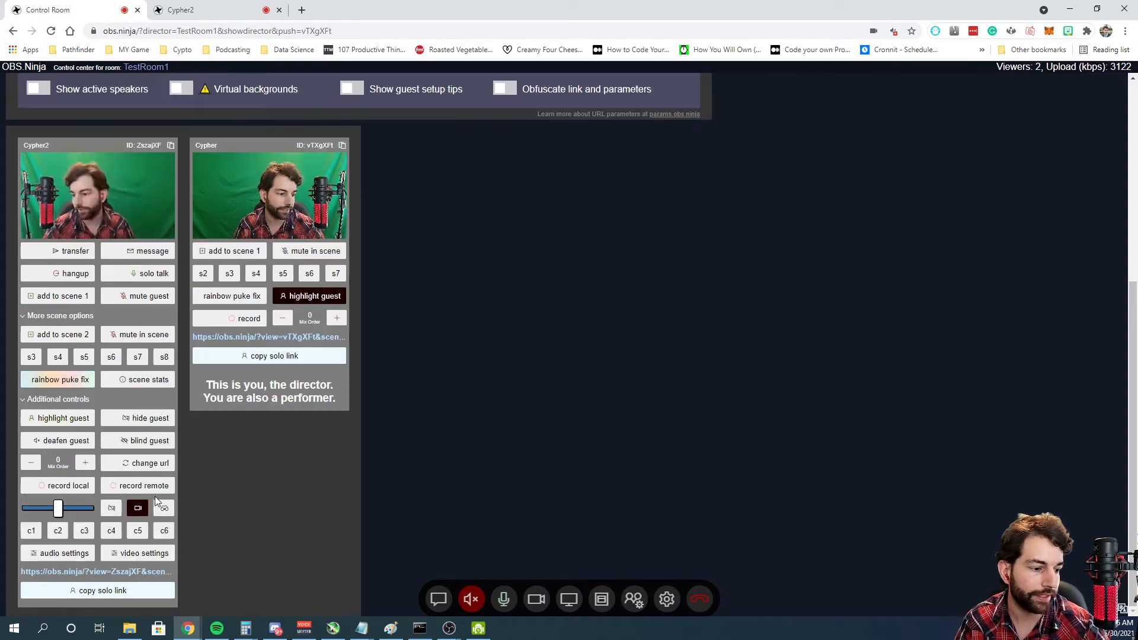
- Collapse the guest's additional controls and turn off the highlight on the director's feed
{"action": "scroll", "coordinate": [247, 401], "scroll_direction": "up", "scroll_amount": 5}
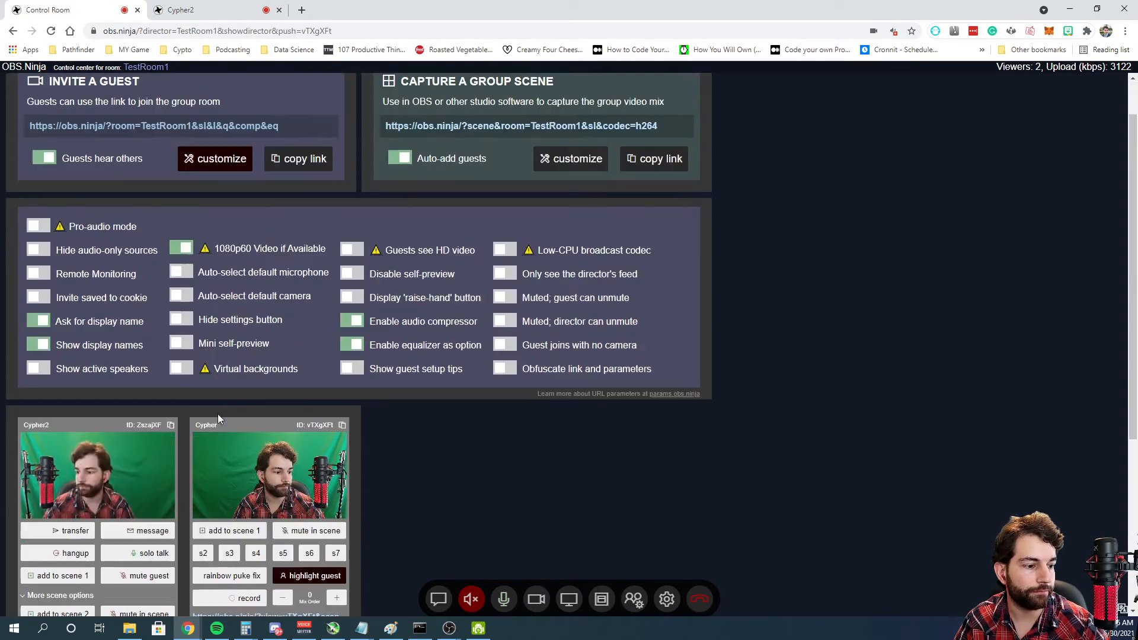
{"action": "scroll", "coordinate": [218, 414], "scroll_direction": "down", "scroll_amount": 4}
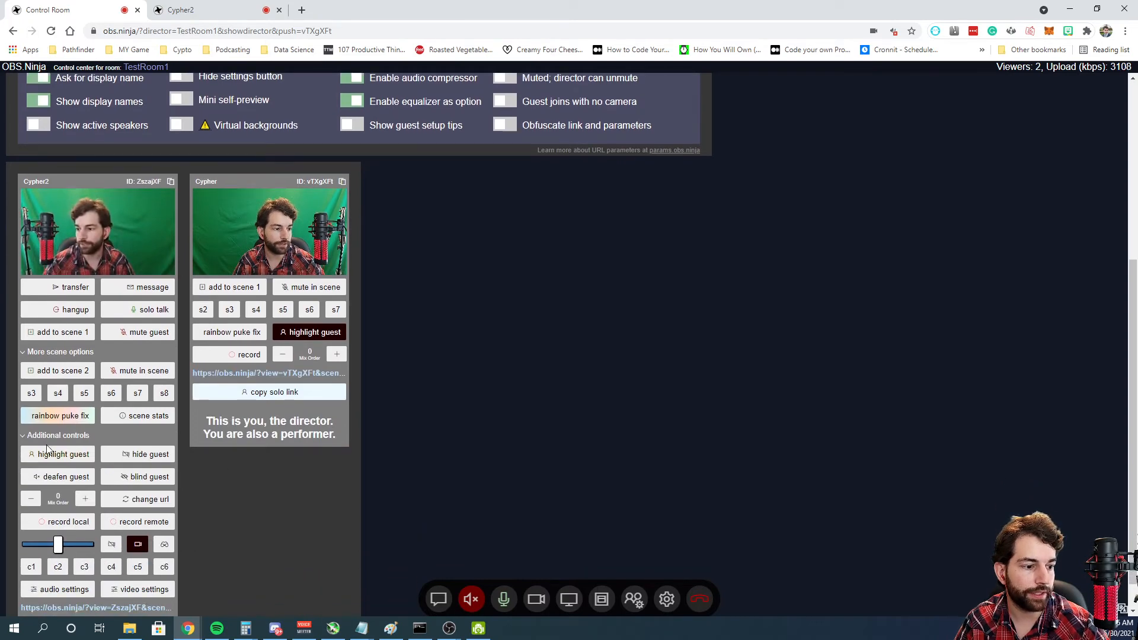
{"action": "left_click", "coordinate": [51, 436]}
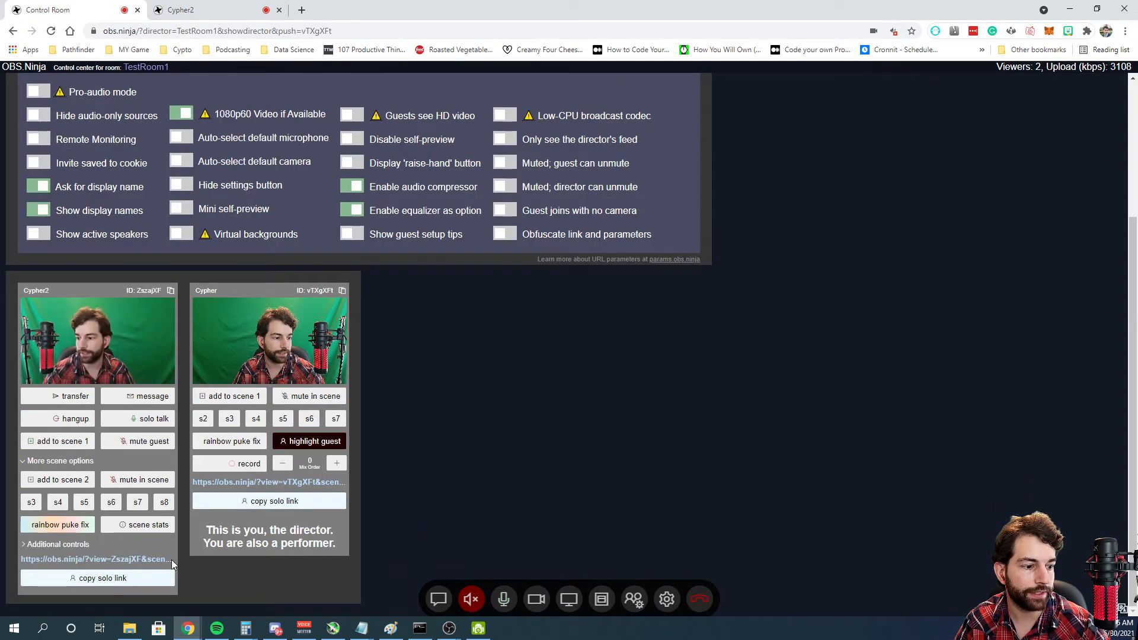
{"action": "left_click", "coordinate": [65, 462]}
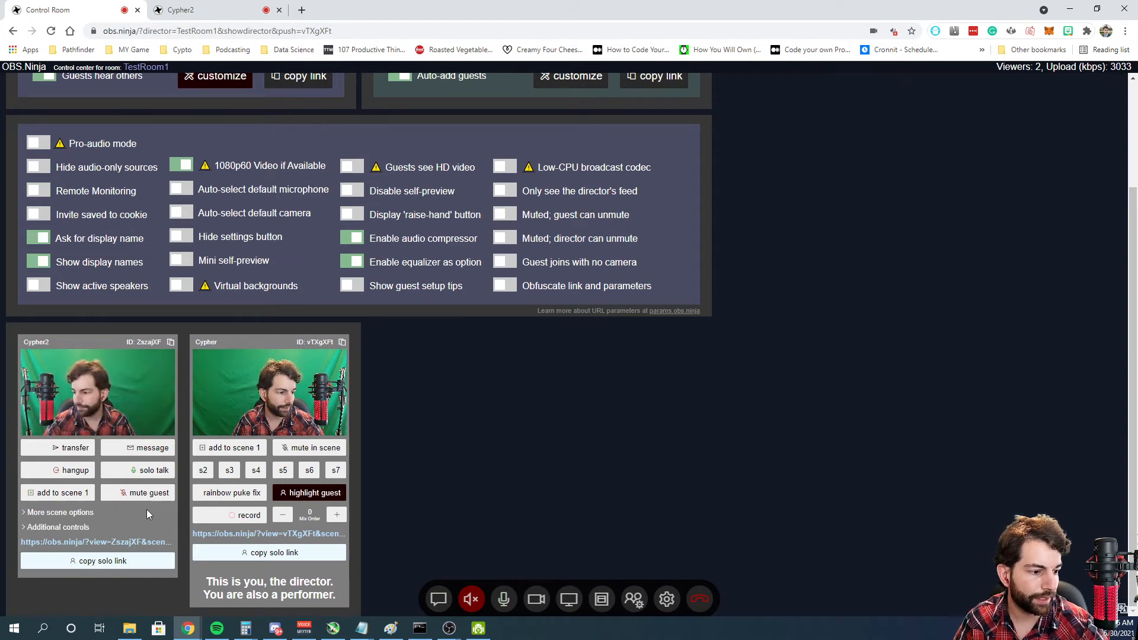
{"action": "left_click", "coordinate": [65, 513]}
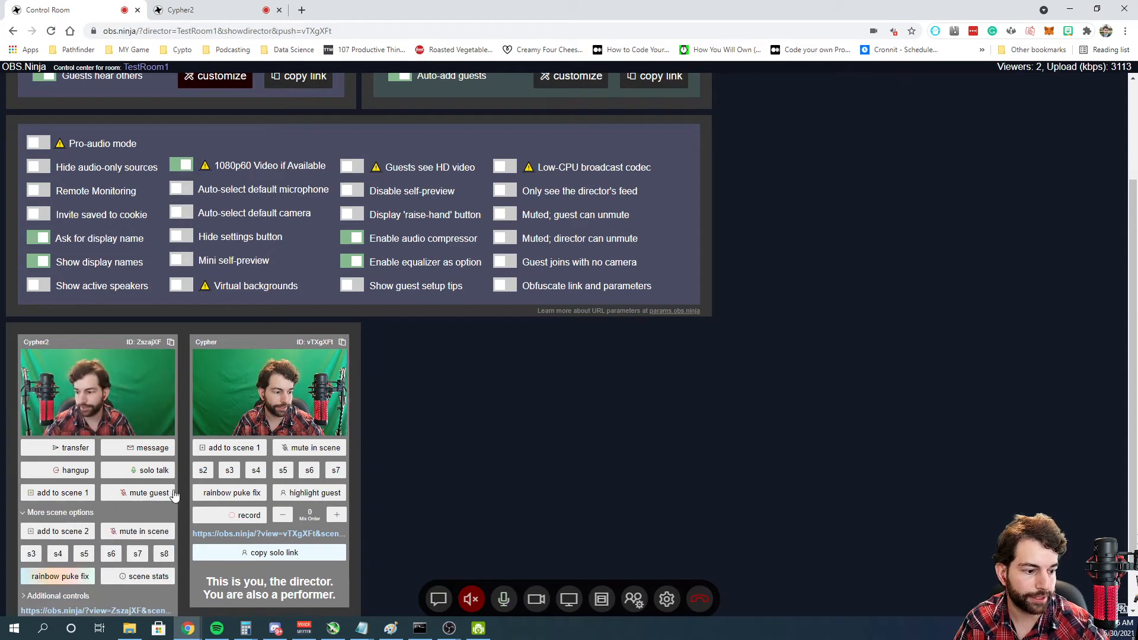
{"action": "scroll", "coordinate": [174, 495], "scroll_direction": "down", "scroll_amount": 1}
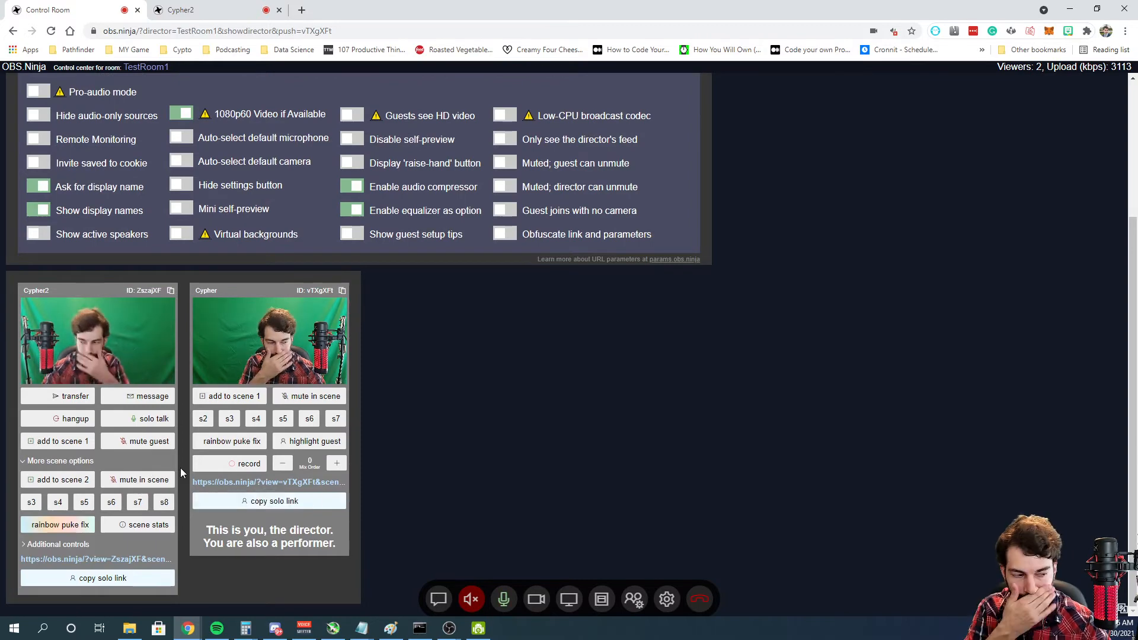
- Look at the guest view, and switch to OBS Studio to check the group layout in the Podcast scene
{"action": "scroll", "coordinate": [181, 466], "scroll_direction": "up", "scroll_amount": 3}
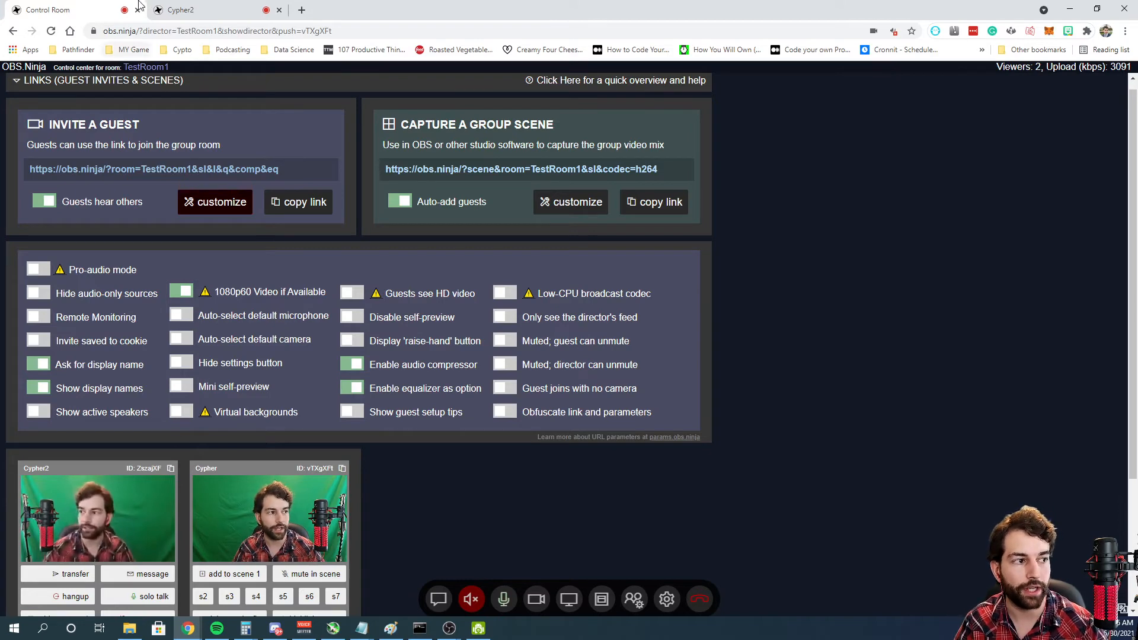
{"action": "left_click", "coordinate": [215, 10]}
{"action": "left_click", "coordinate": [107, 9]}
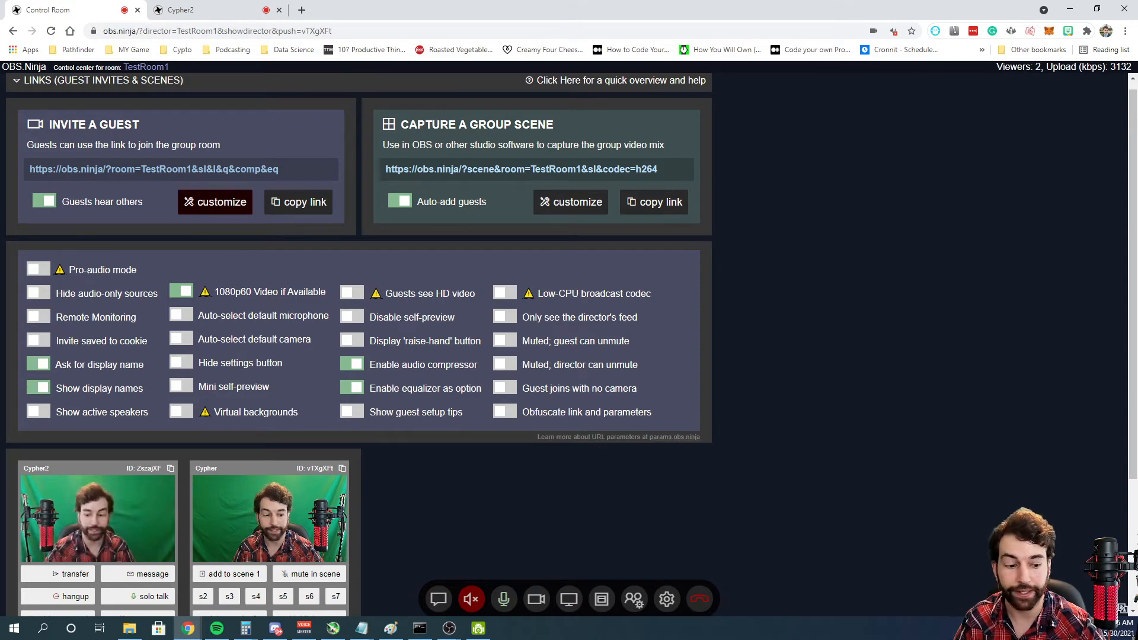
{"action": "left_click", "coordinate": [449, 629]}
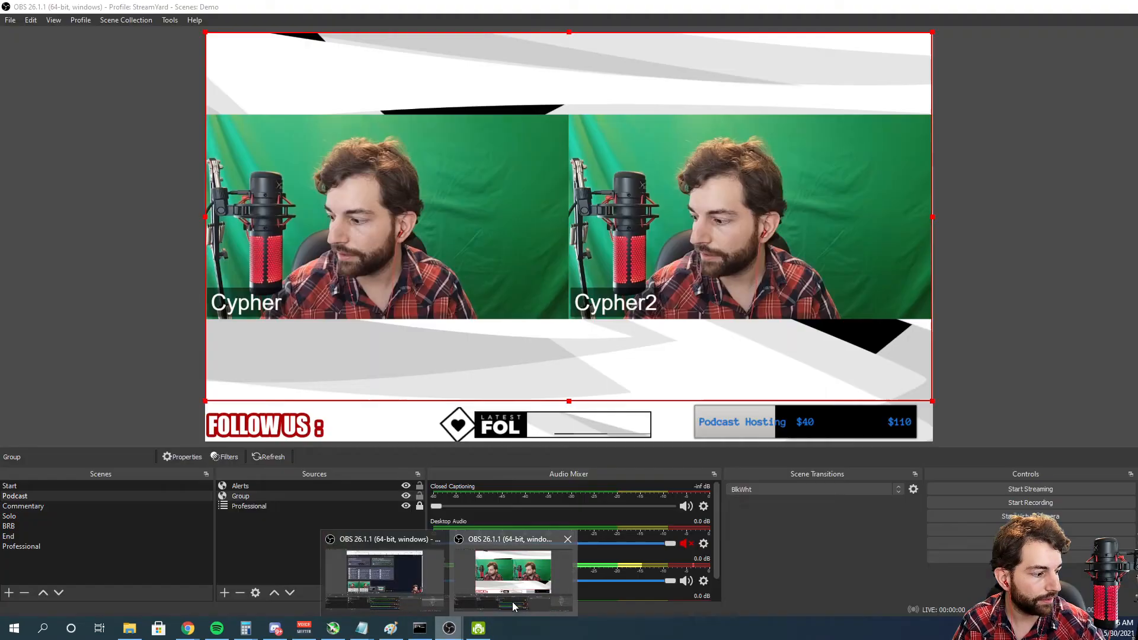
{"action": "left_click", "coordinate": [512, 602]}
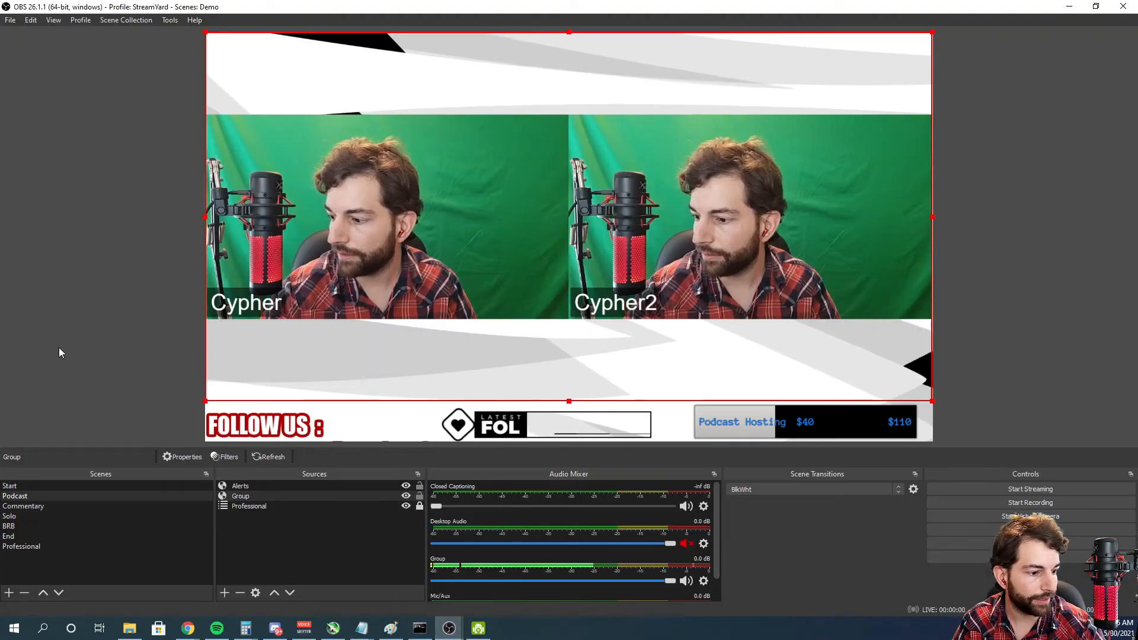
- Open the Commentary scene, look at its Video source area, and select the Commenters source
{"action": "left_click", "coordinate": [36, 508]}
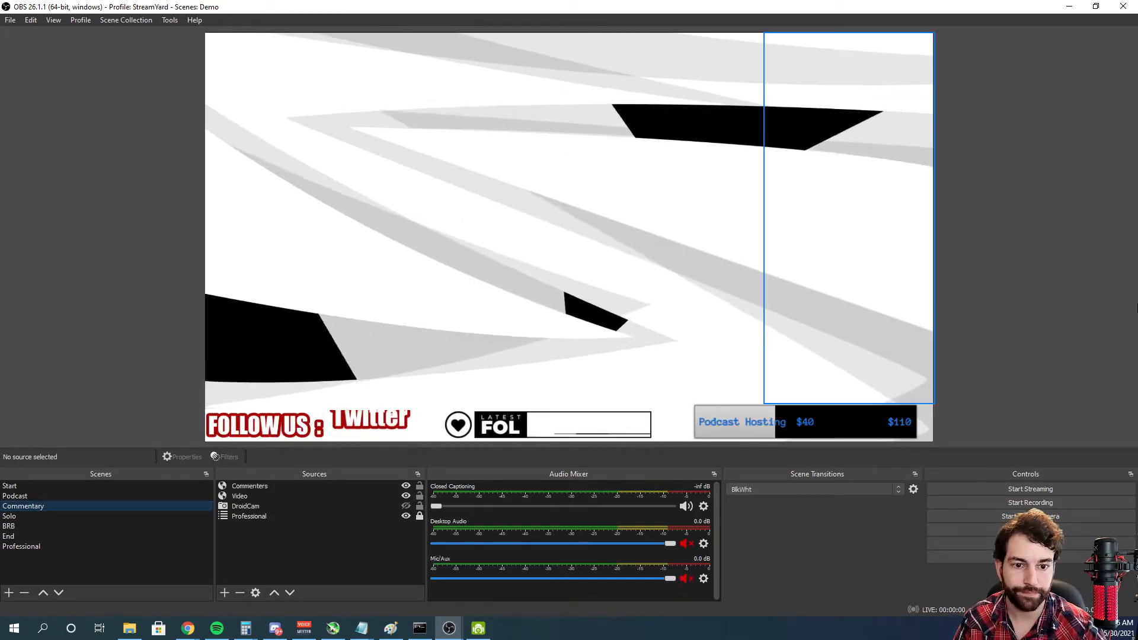
{"action": "left_click", "coordinate": [860, 242]}
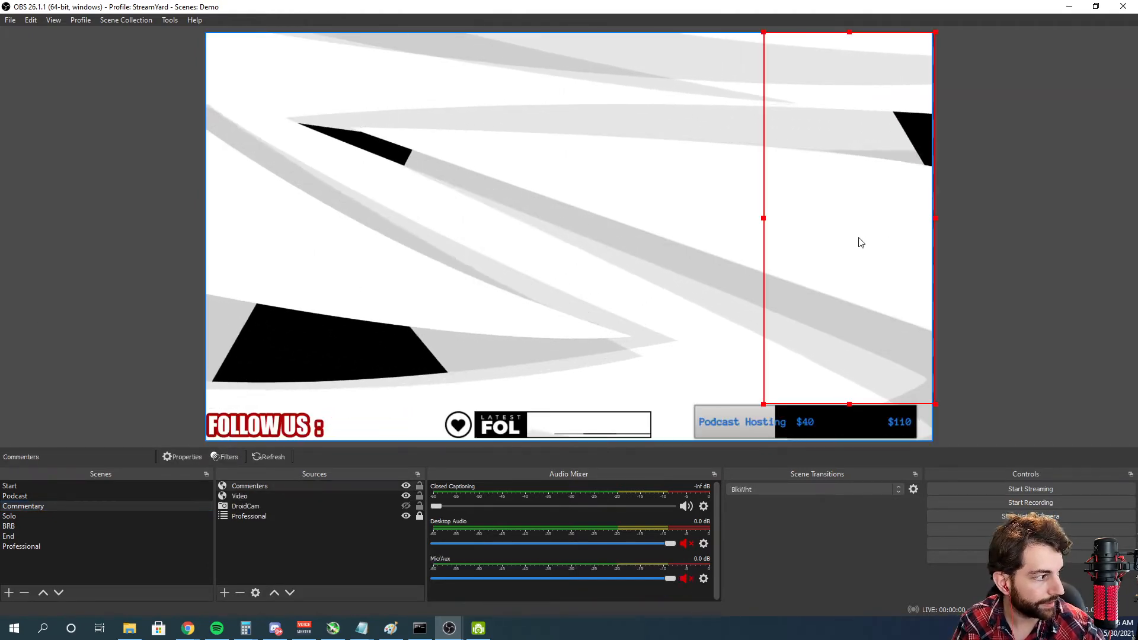
{"action": "left_click", "coordinate": [434, 211]}
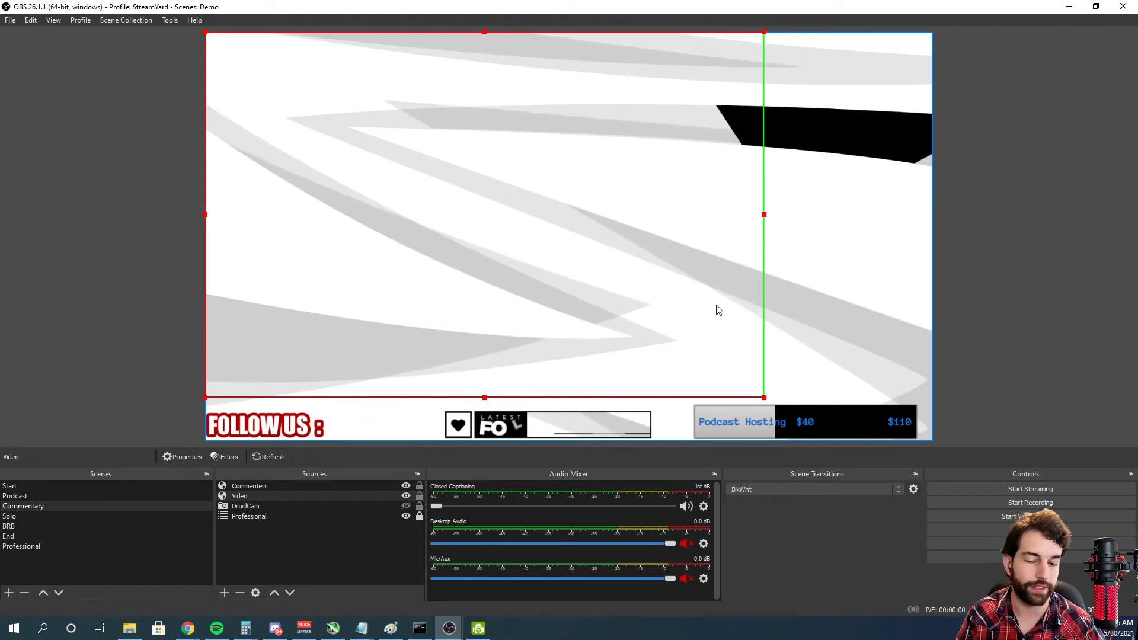
{"action": "left_click", "coordinate": [838, 273]}
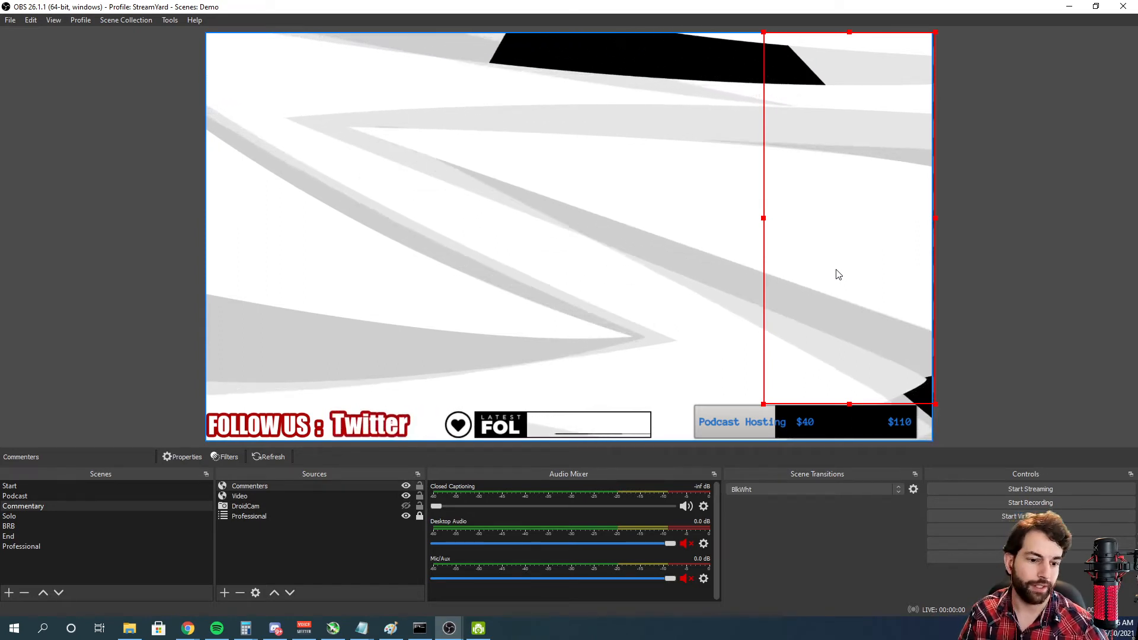
{"action": "right_click", "coordinate": [820, 230]}
{"action": "left_click", "coordinate": [846, 623]}
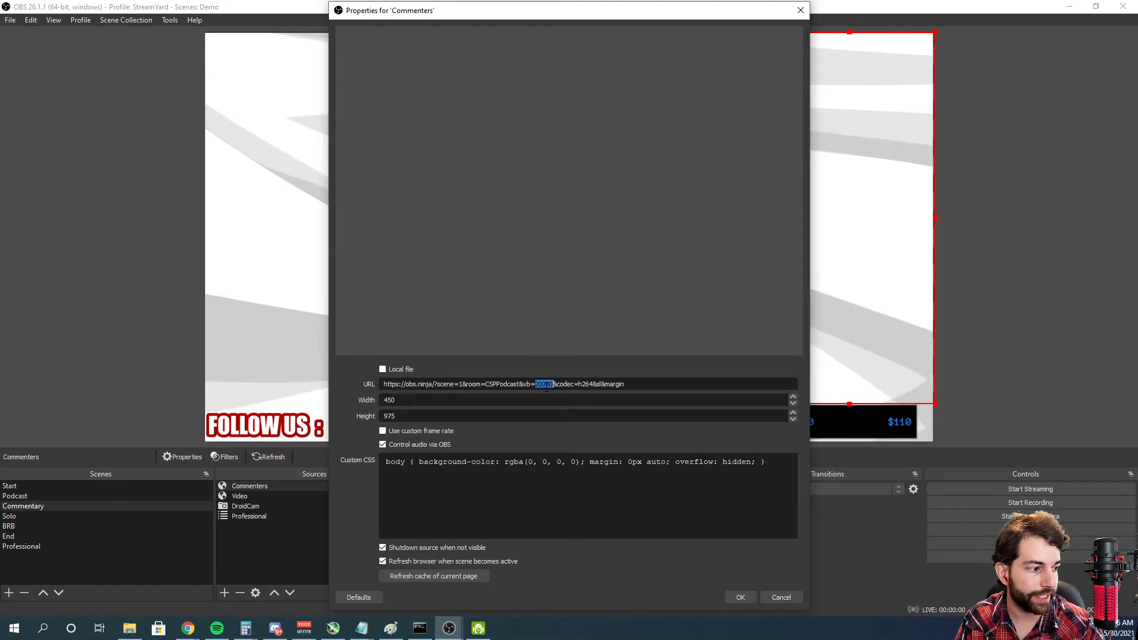
{"action": "key", "text": "ctrl+a"}
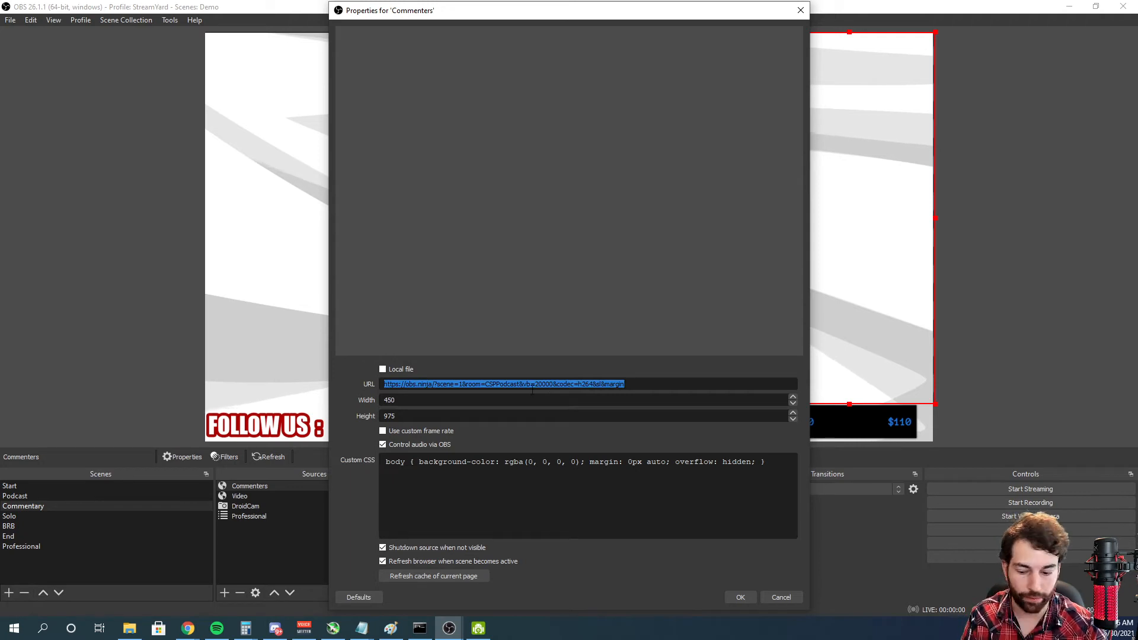
{"action": "triple_click", "coordinate": [503, 385]}
{"action": "type", "text": "https://obs.ninja/?room=TestRoom1&sl&l&q&comp&eq"}
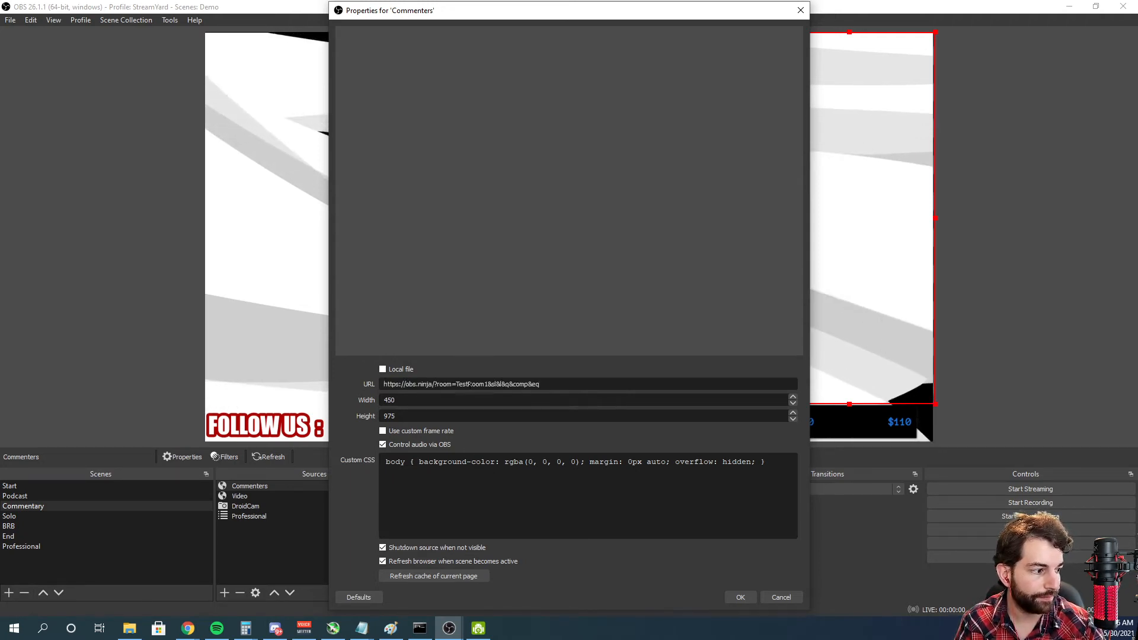
{"action": "key", "text": "ctrl+a"}
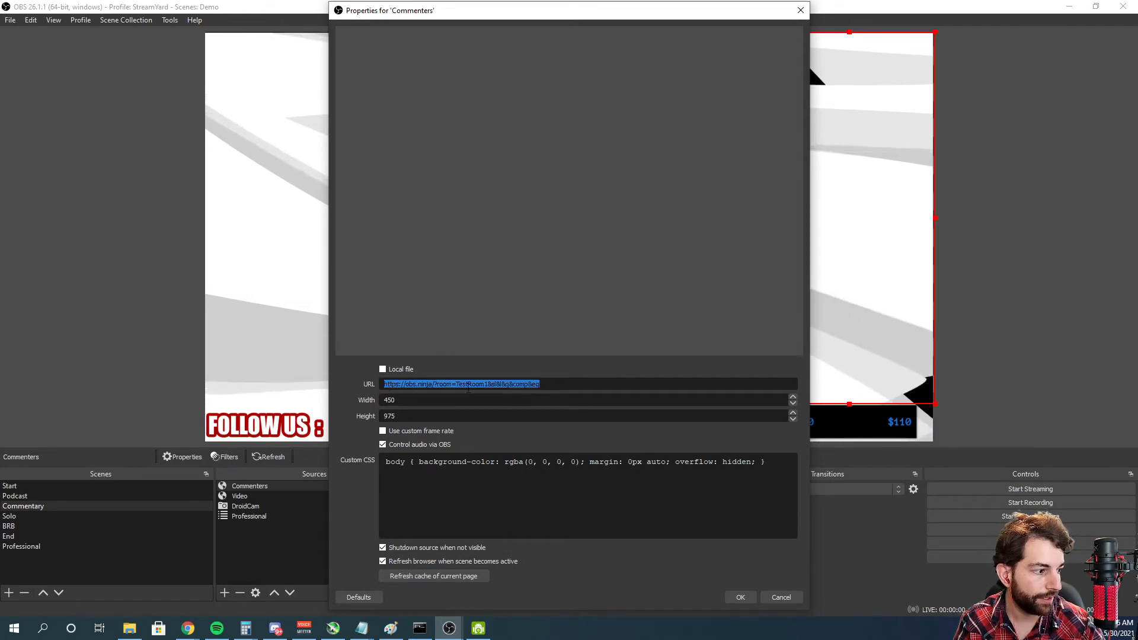
{"action": "left_click", "coordinate": [452, 384]}
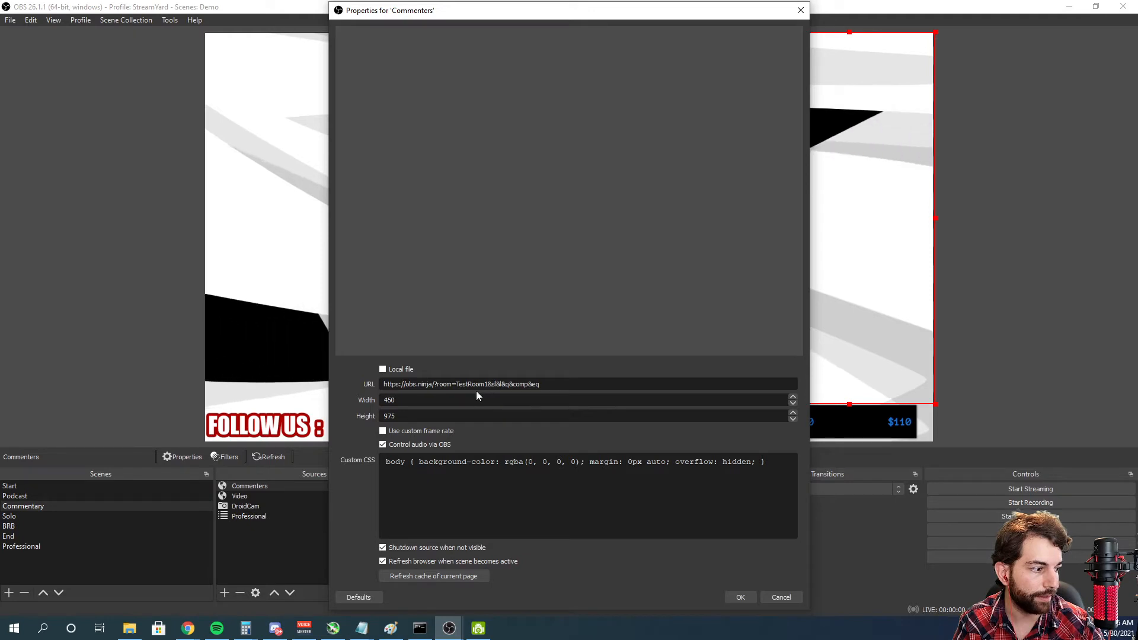
{"action": "left_click_drag", "start_coordinate": [540, 384], "coordinate": [485, 384]}
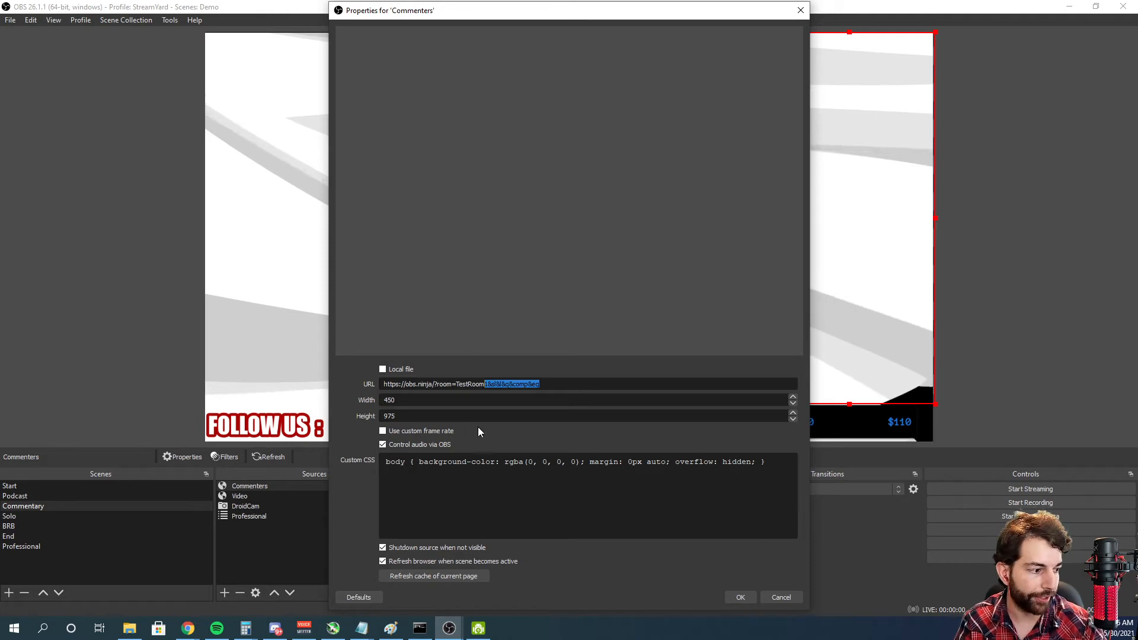
{"action": "left_click", "coordinate": [742, 597]}
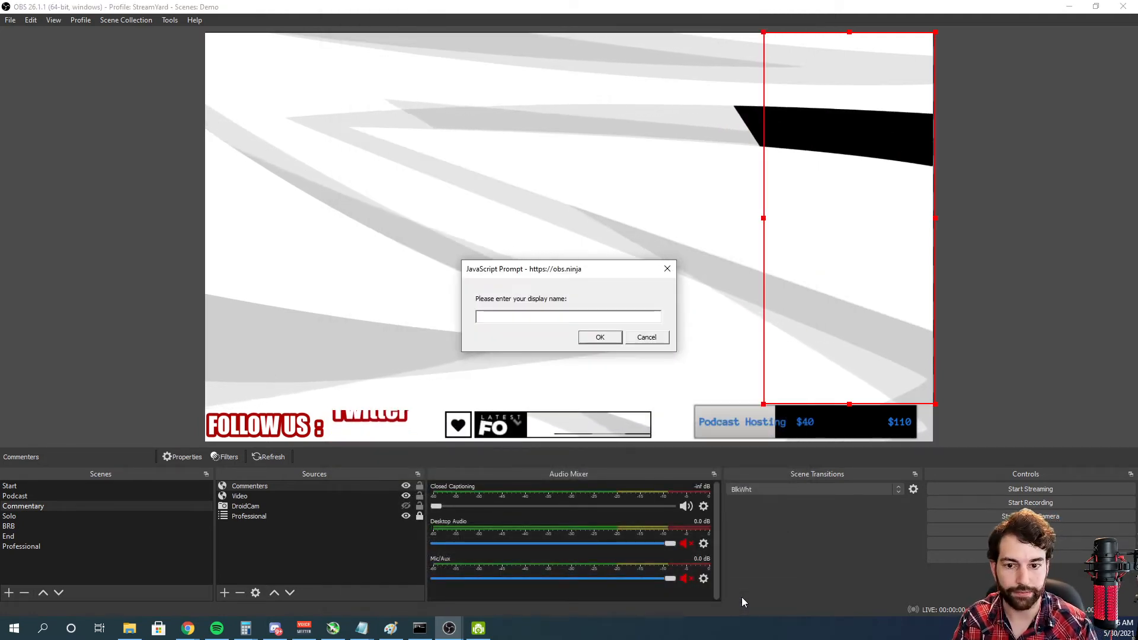
{"action": "left_click", "coordinate": [656, 344]}
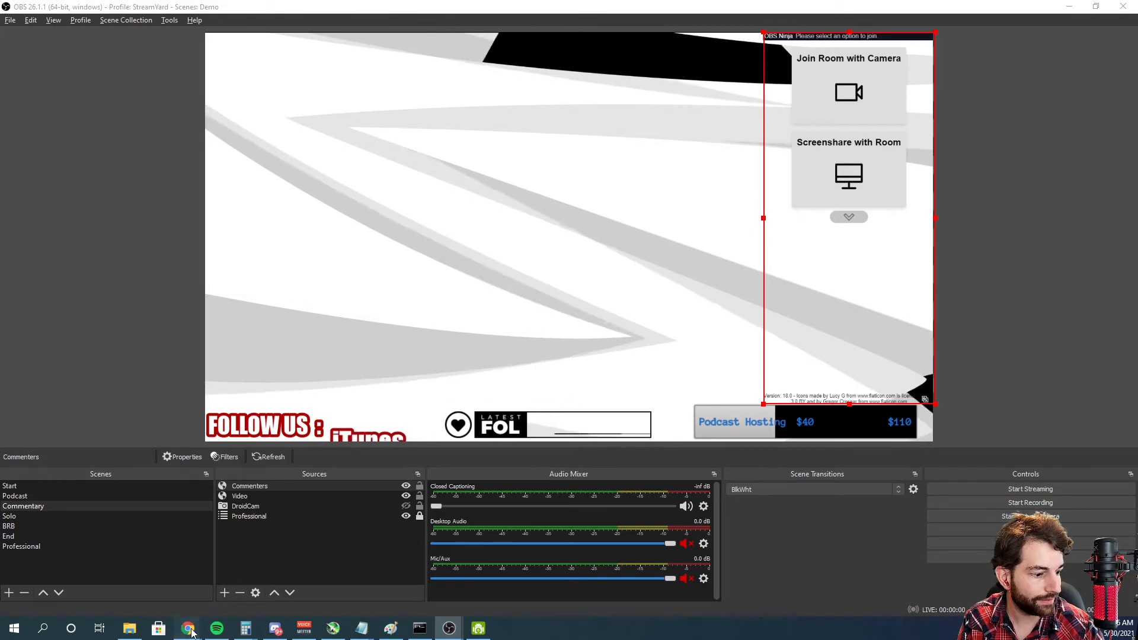
{"action": "mouse_move", "coordinate": [187, 628]}
{"action": "left_click", "coordinate": [254, 569]}
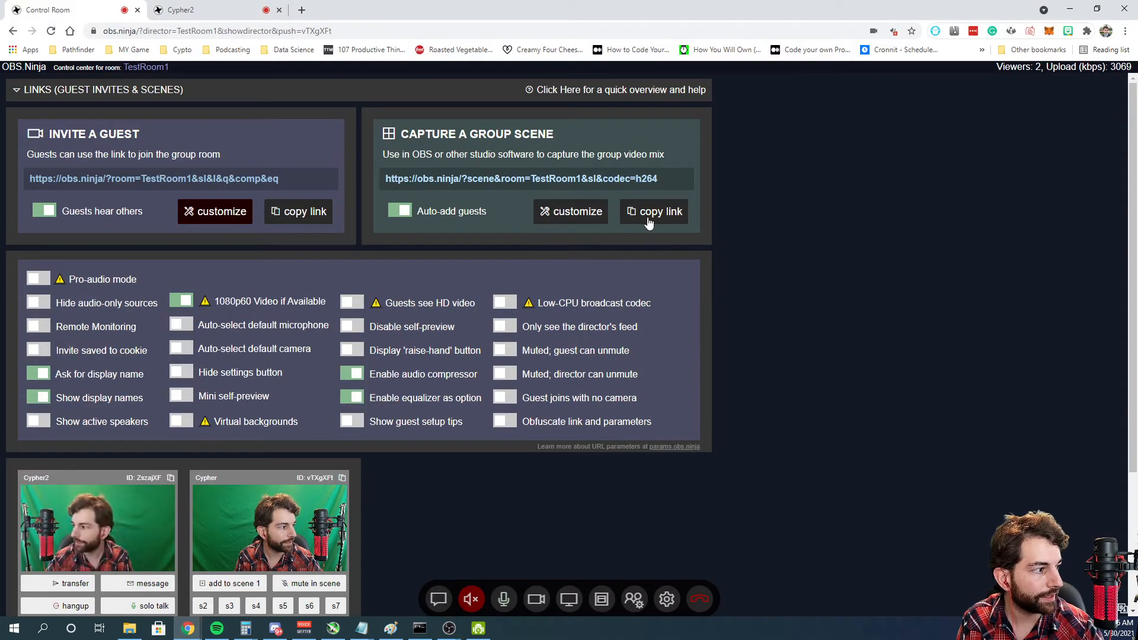
{"action": "left_click", "coordinate": [655, 211]}
{"action": "left_click", "coordinate": [449, 629]}
{"action": "left_click", "coordinate": [514, 563]}
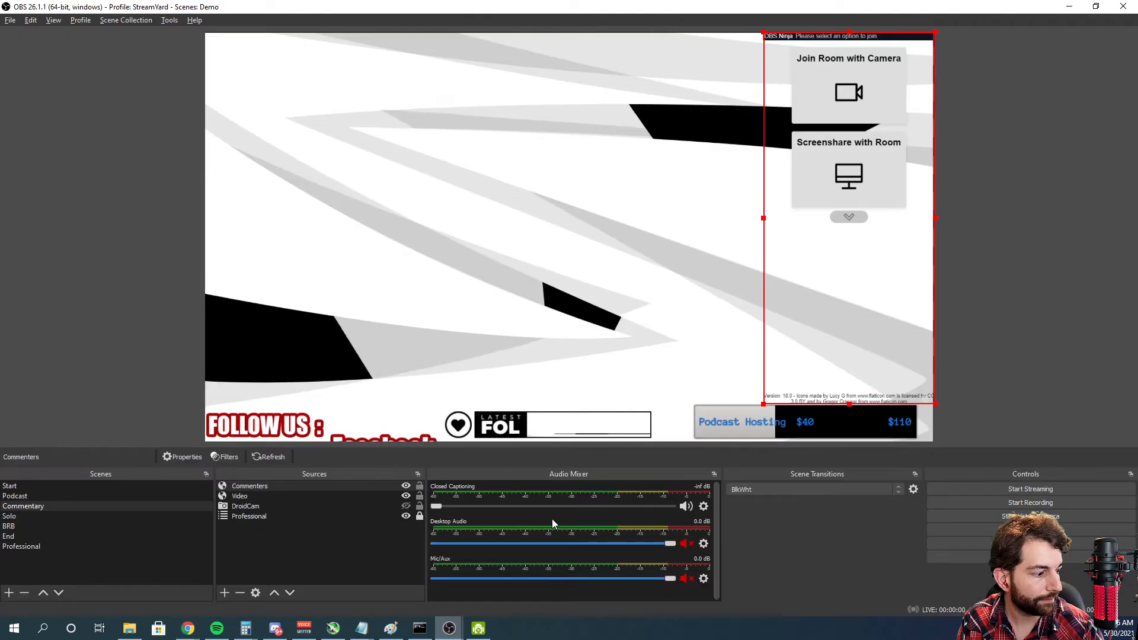
{"action": "right_click", "coordinate": [784, 299]}
{"action": "left_click", "coordinate": [823, 396]}
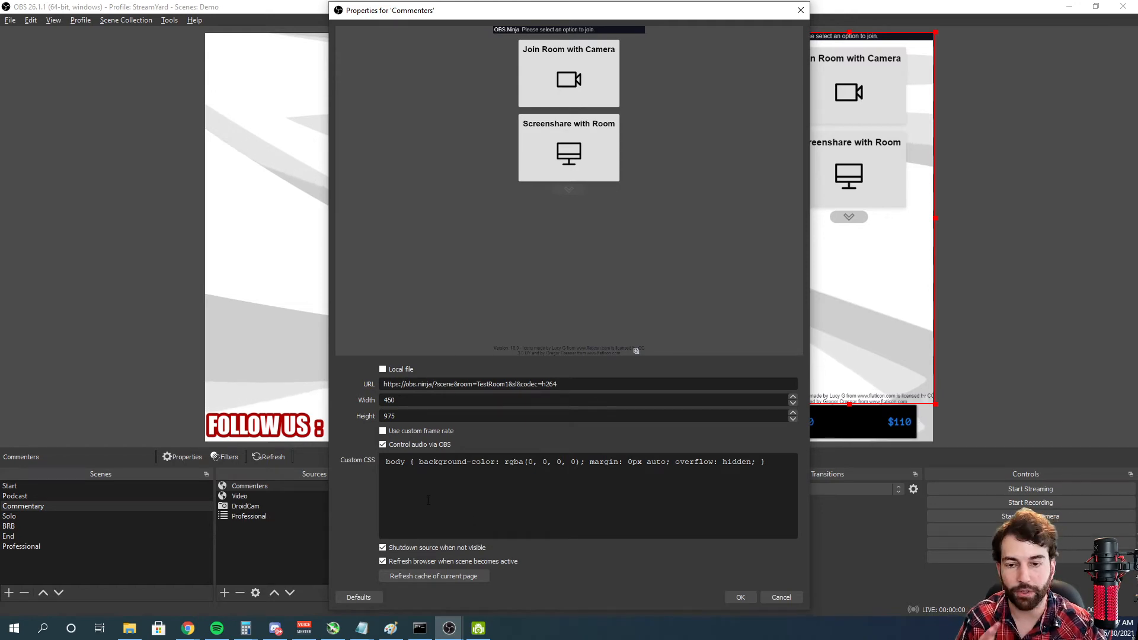
{"action": "left_click", "coordinate": [741, 599]}
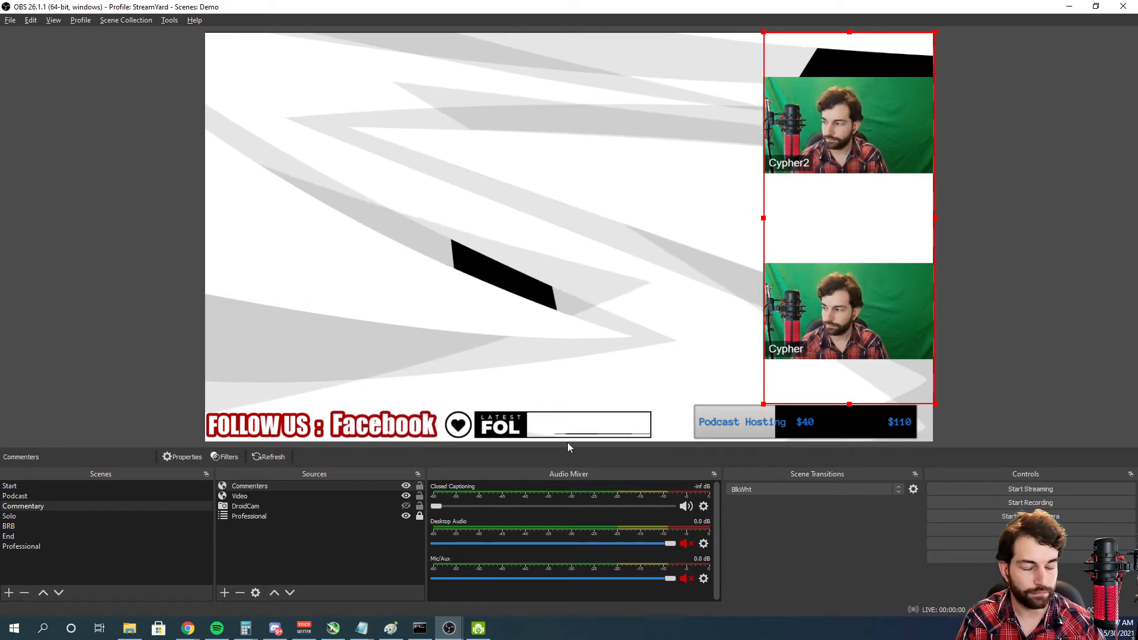
- Copy the guest invite link from the control room, open it in a new browser tab, and enter a third guest's display name
{"action": "key", "text": "alt+Tab"}
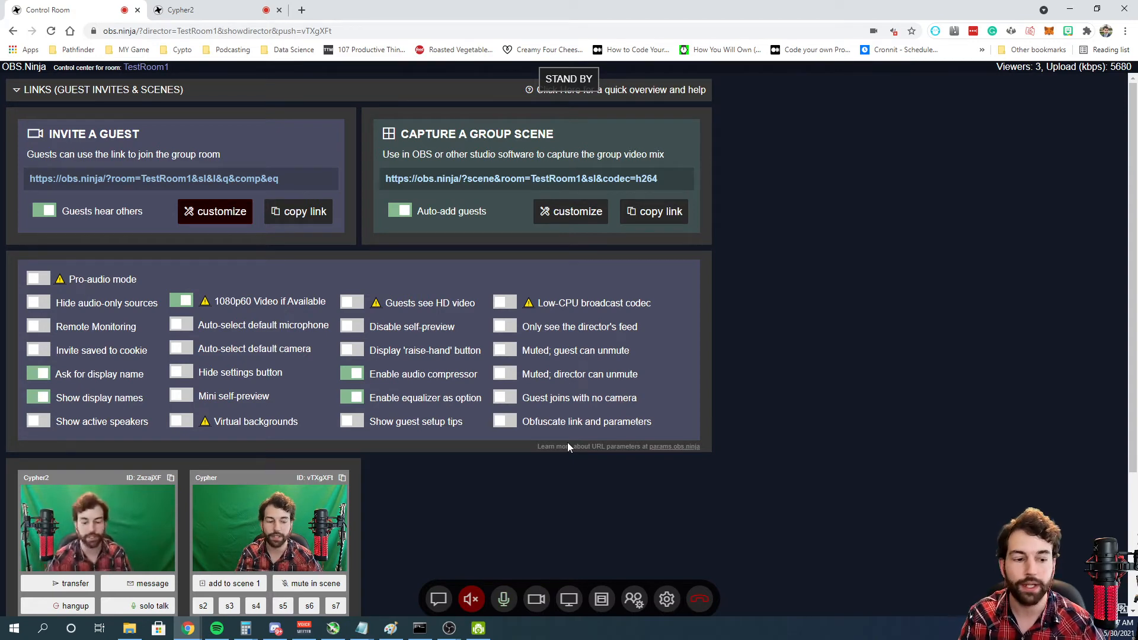
{"action": "key", "text": "alt+Tab"}
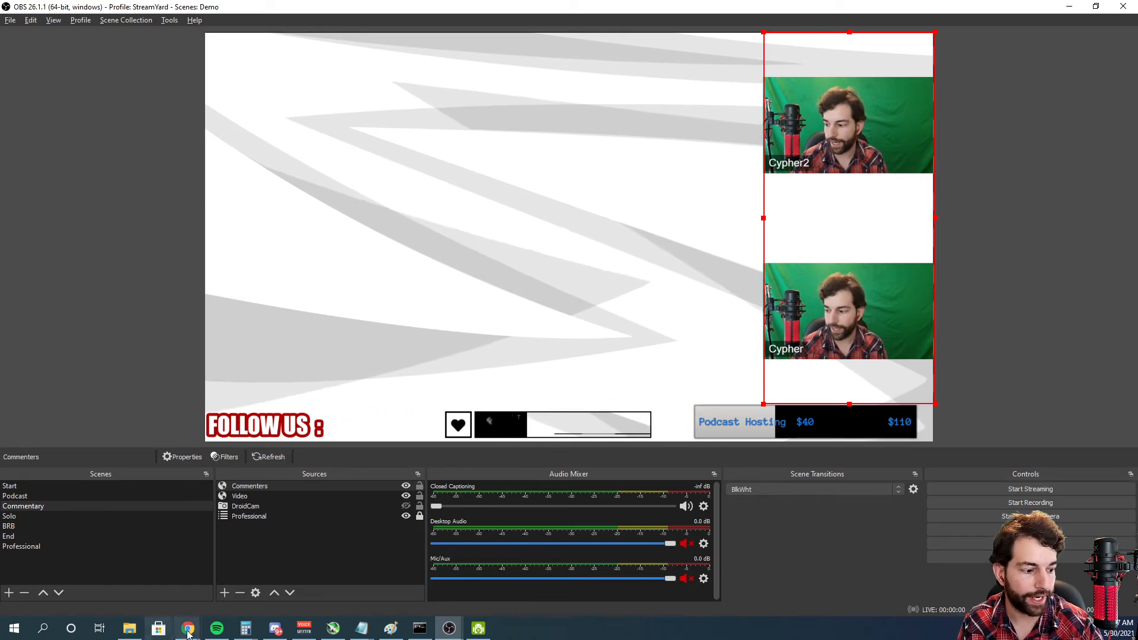
{"action": "left_click", "coordinate": [215, 585]}
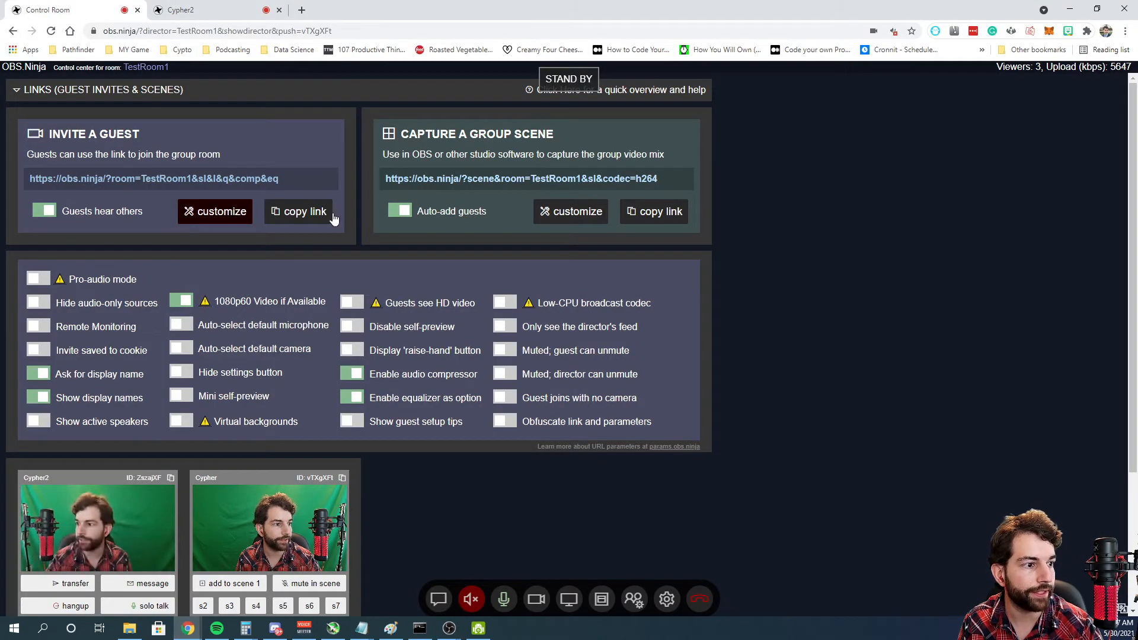
{"action": "left_click", "coordinate": [302, 212]}
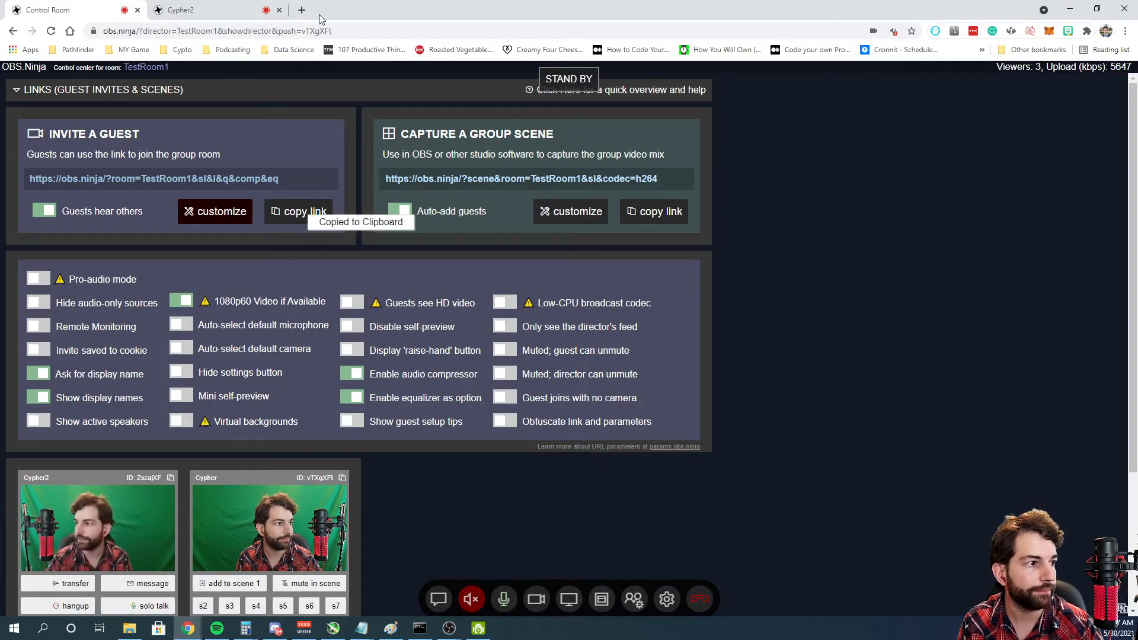
{"action": "left_click", "coordinate": [302, 10]}
{"action": "key", "text": "ctrl+v"}
{"action": "key", "text": "Return"}
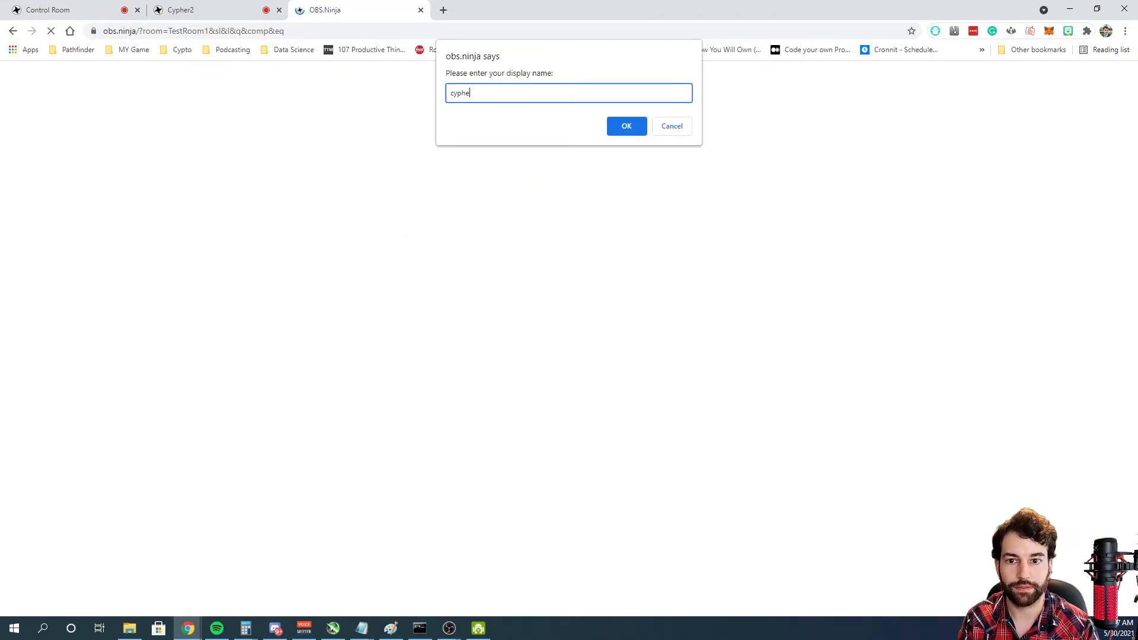
{"action": "key", "text": "Return"}
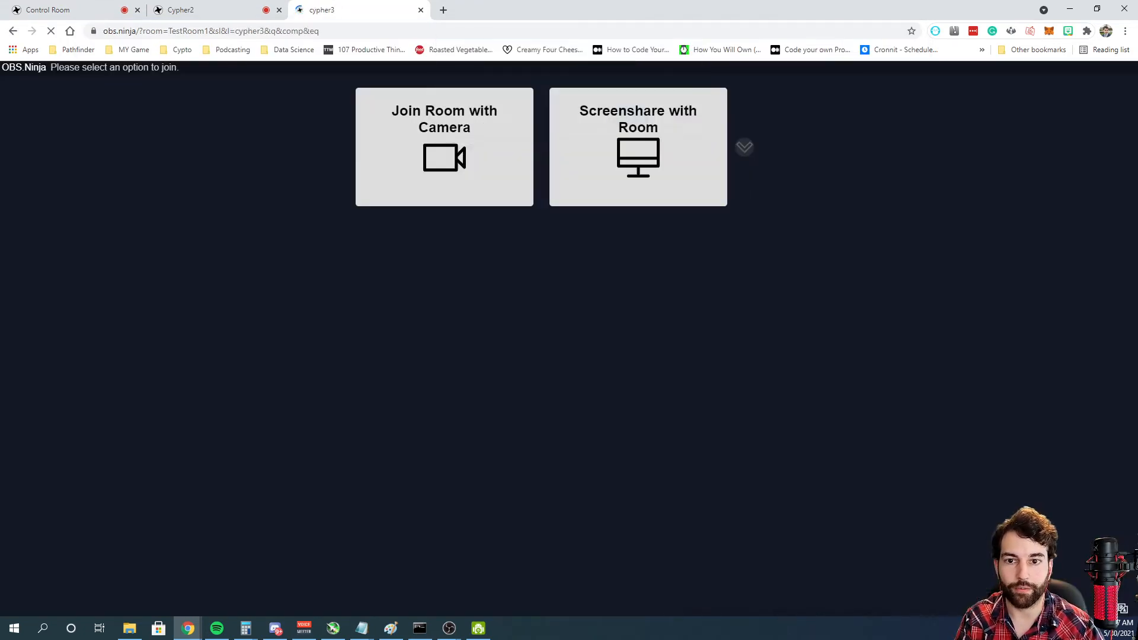
- Join the room with camera as the third guest, using DroidCam Source 2 as the video source
{"action": "left_click", "coordinate": [400, 150]}
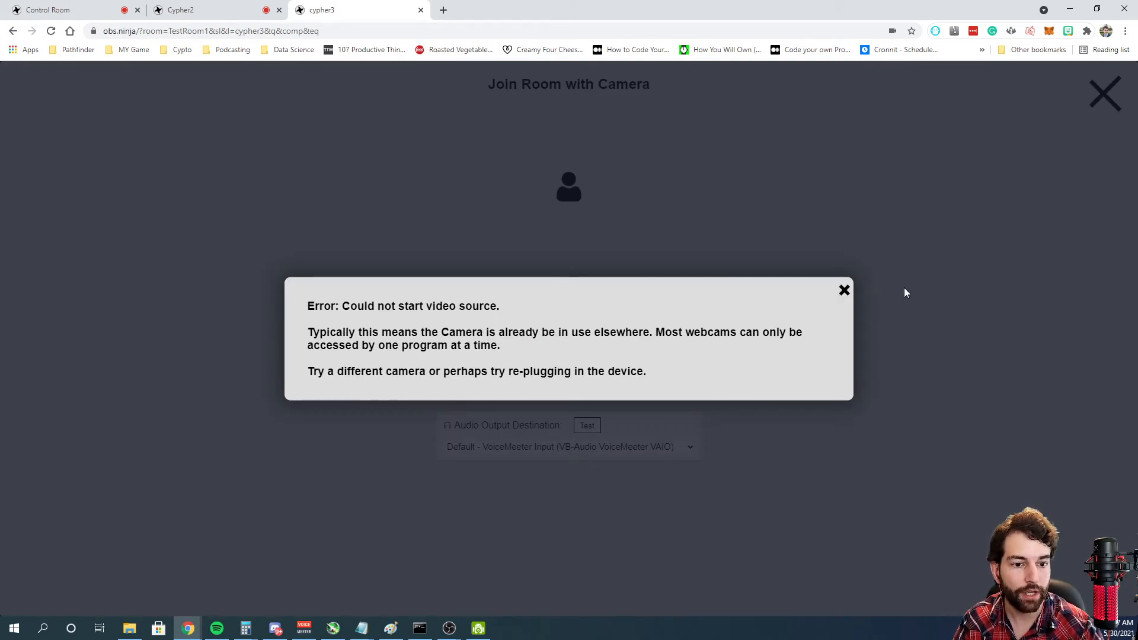
{"action": "left_click", "coordinate": [844, 291]}
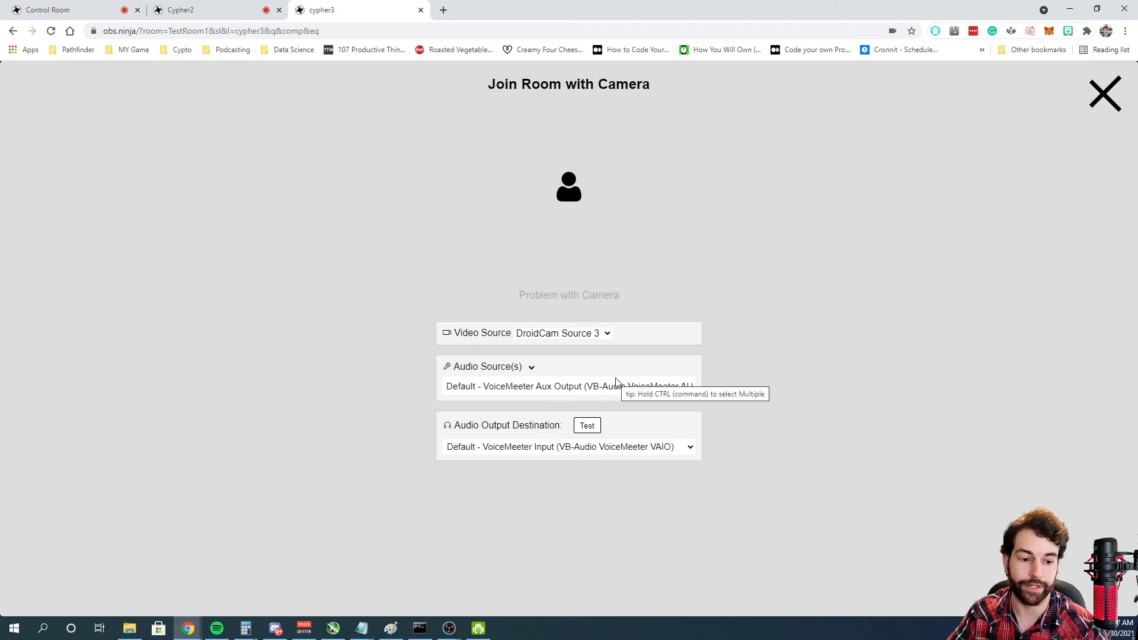
{"action": "left_click", "coordinate": [563, 333]}
{"action": "left_click", "coordinate": [565, 355]}
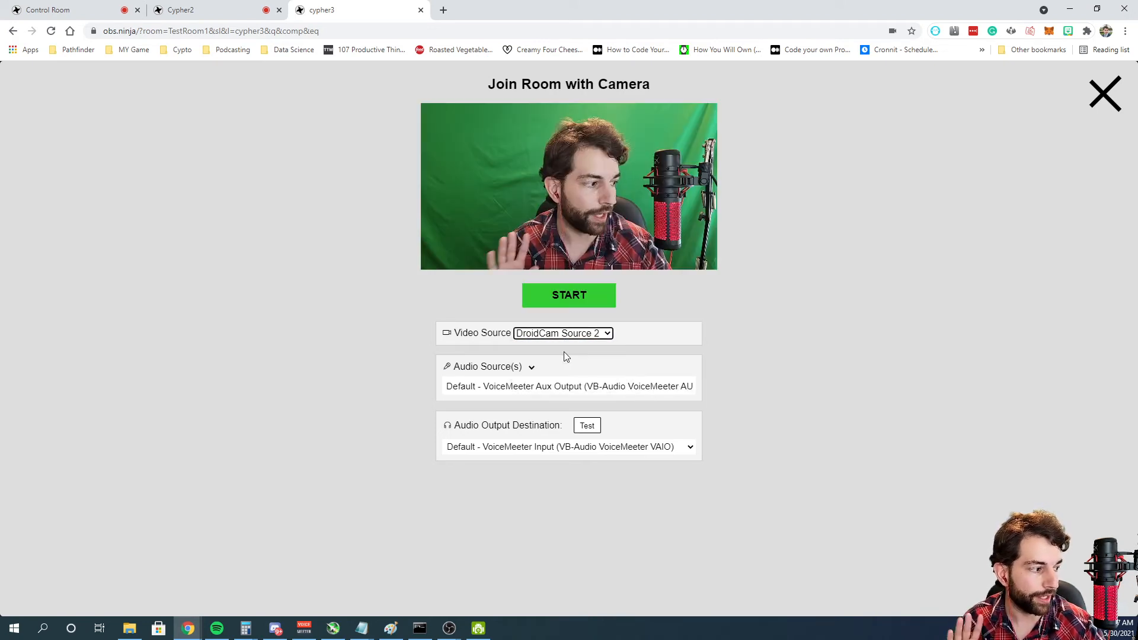
{"action": "left_click", "coordinate": [586, 302]}
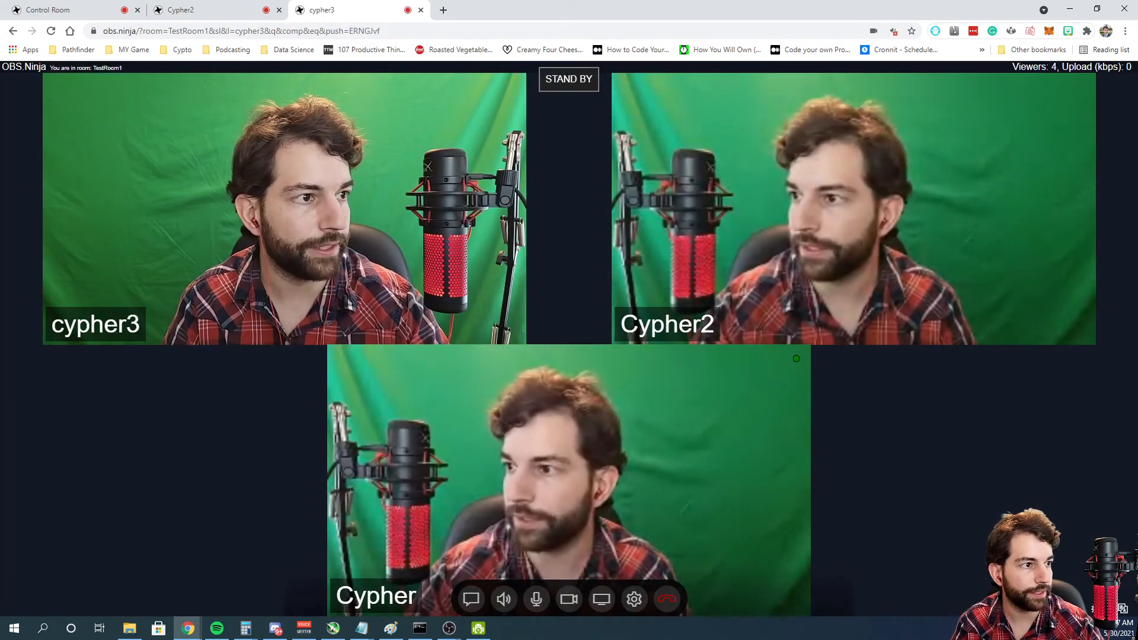
- Look for the third guest in the control room, and switch to OBS Studio to check the Commentary scene's guest layout
{"action": "right_click", "coordinate": [347, 7]}
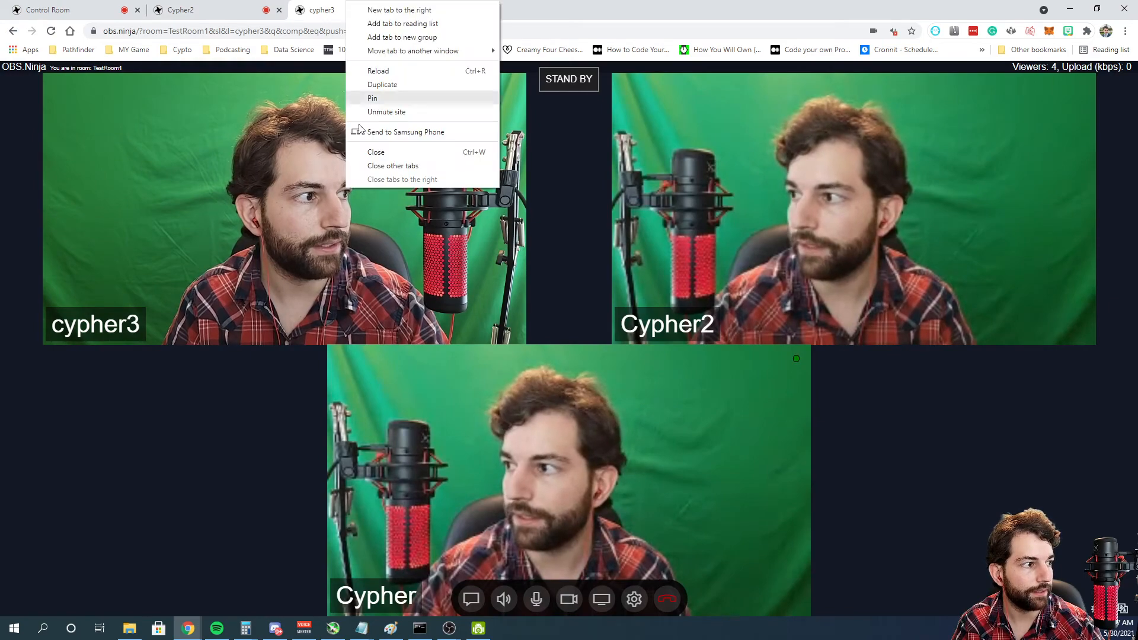
{"action": "left_click", "coordinate": [219, 9]}
{"action": "left_click", "coordinate": [320, 10]}
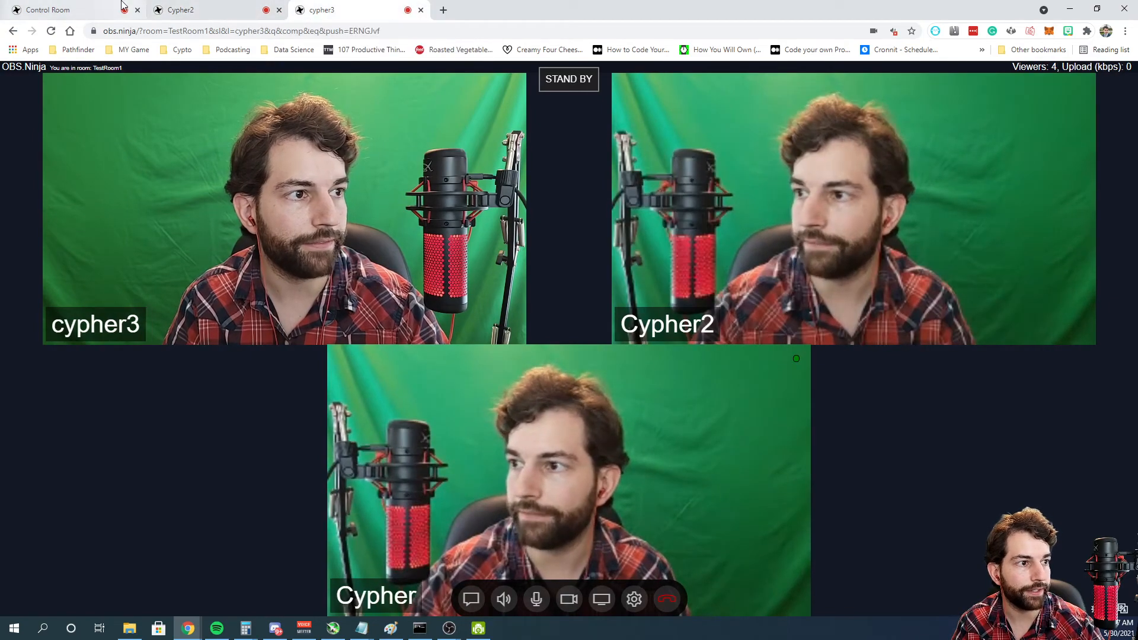
{"action": "left_click", "coordinate": [123, 5]}
{"action": "scroll", "coordinate": [391, 411], "scroll_direction": "down", "scroll_amount": 3}
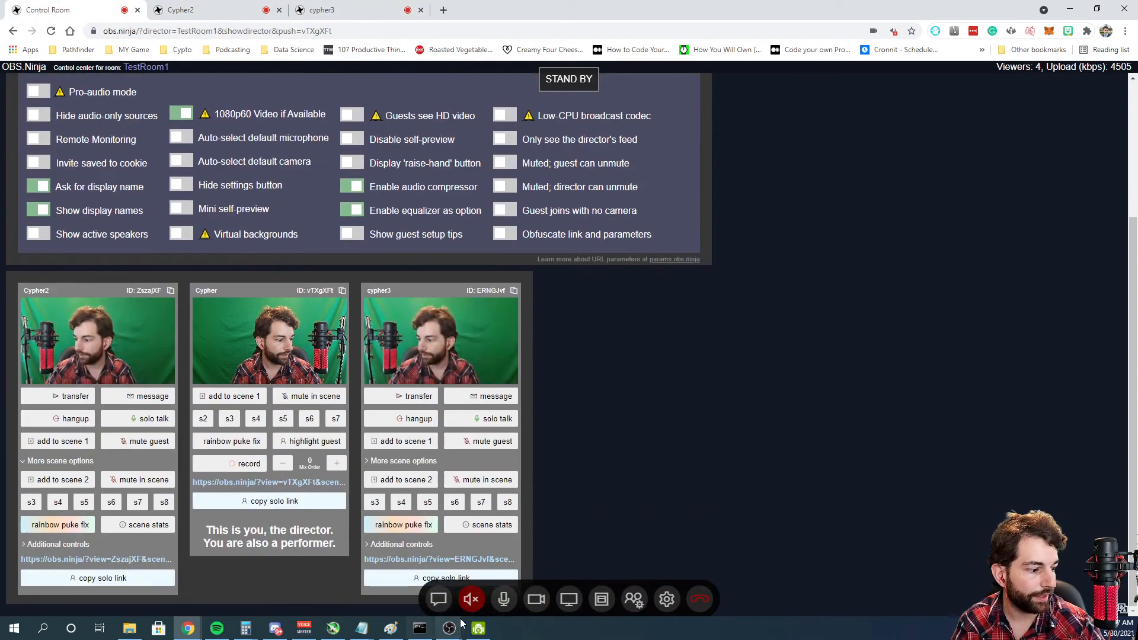
{"action": "mouse_move", "coordinate": [454, 636]}
{"action": "left_click", "coordinate": [509, 571]}
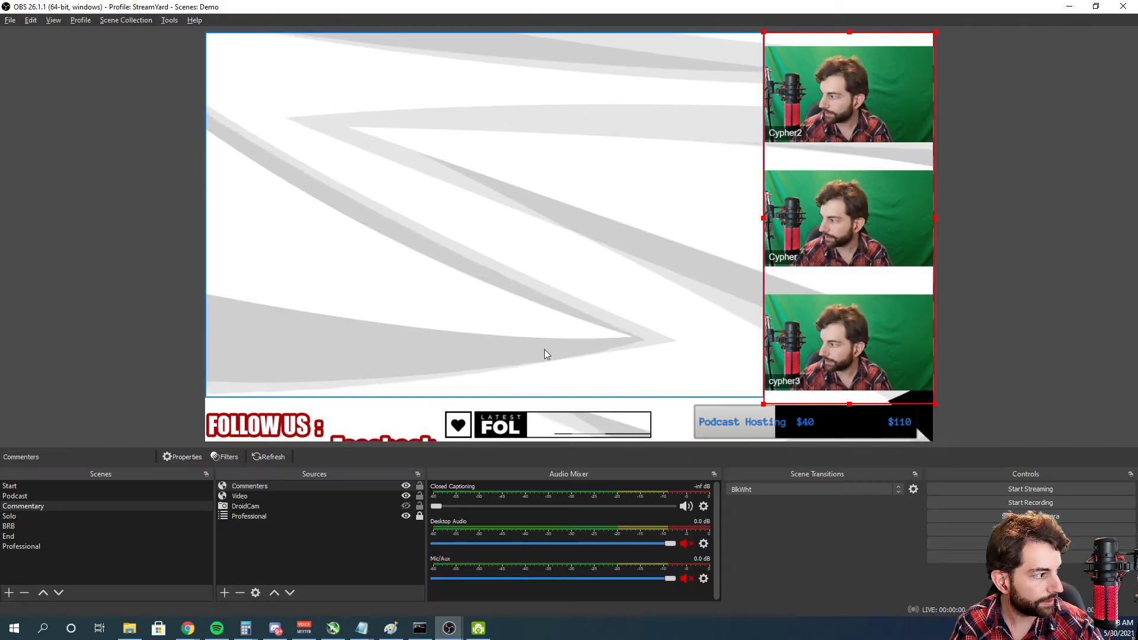
- Open the Commentary scene's Video source properties, look at its URL, and close them without applying a change
{"action": "left_click", "coordinate": [474, 288]}
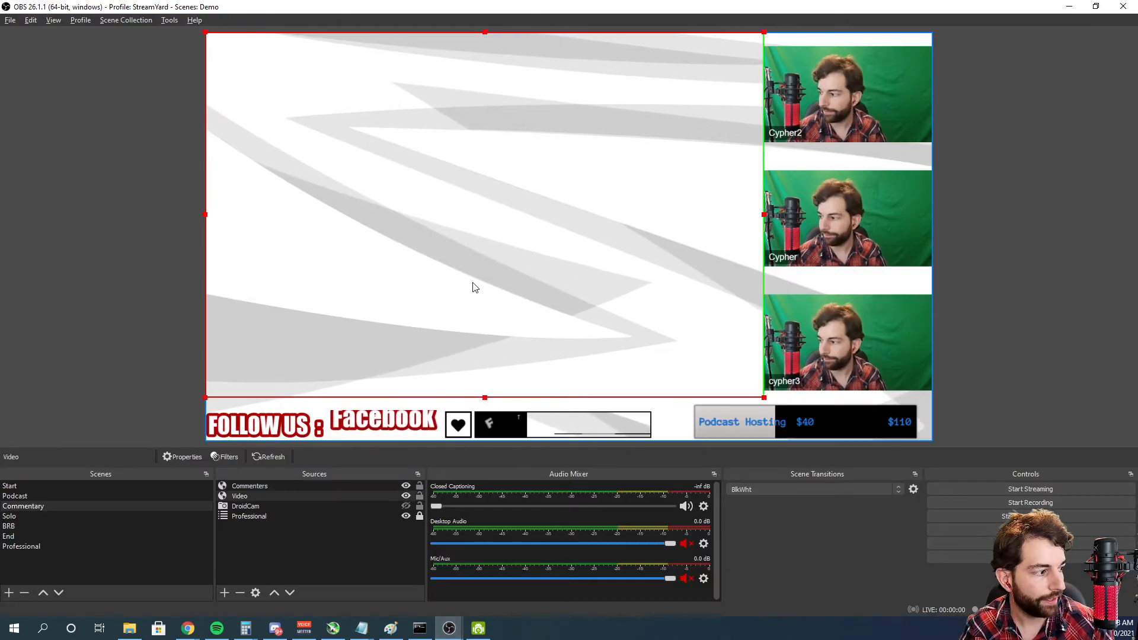
{"action": "right_click", "coordinate": [402, 239]}
{"action": "left_click", "coordinate": [428, 396]}
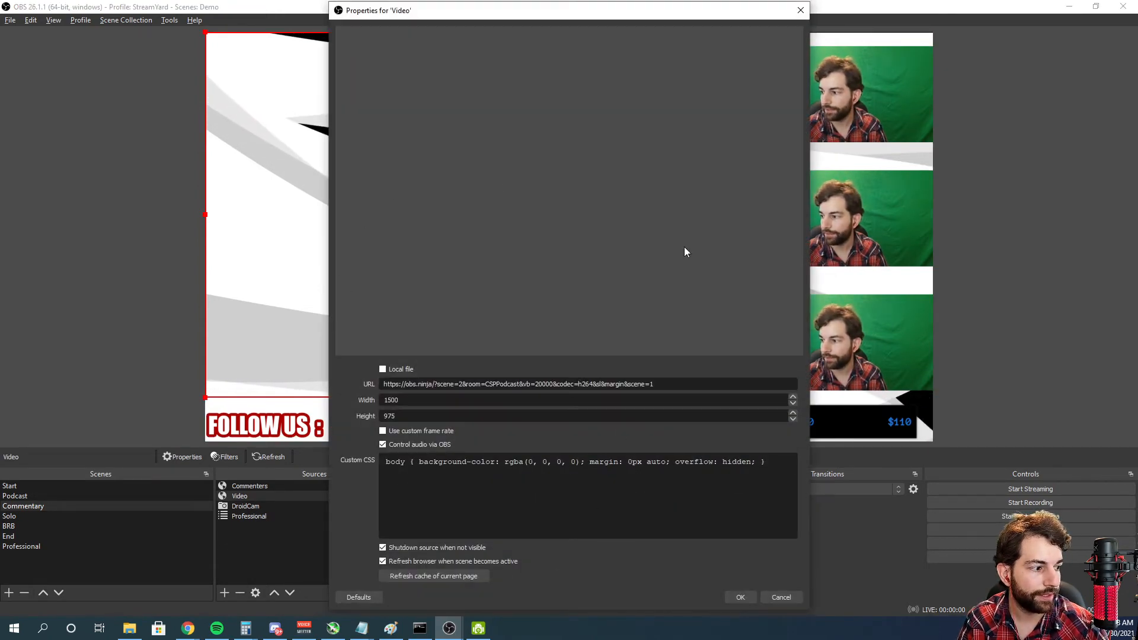
{"action": "left_click", "coordinate": [780, 596]}
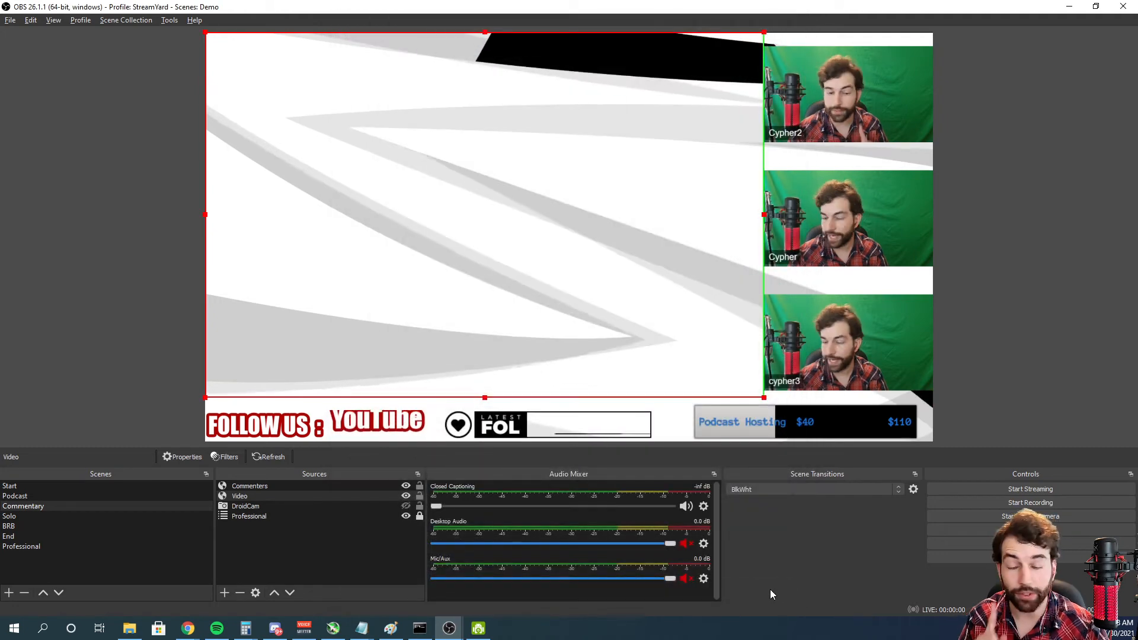
- Switch to the control room, share the Home / Twitter browser tab as the director's screen, and stop the screen share
{"action": "key", "text": "alt+Tab"}
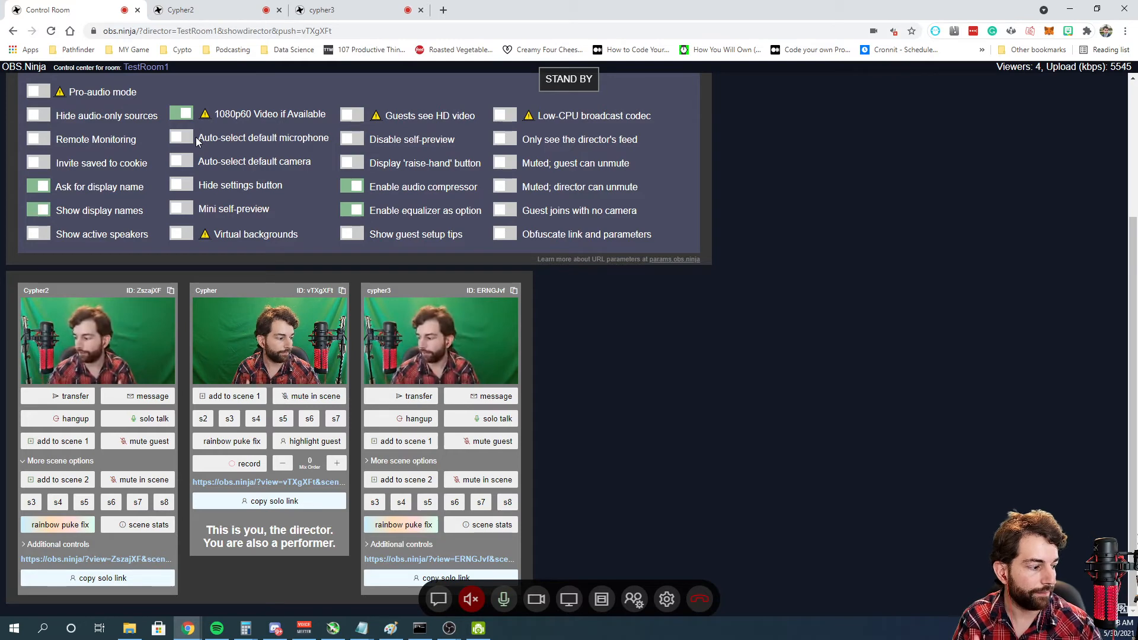
{"action": "left_click", "coordinate": [574, 607]}
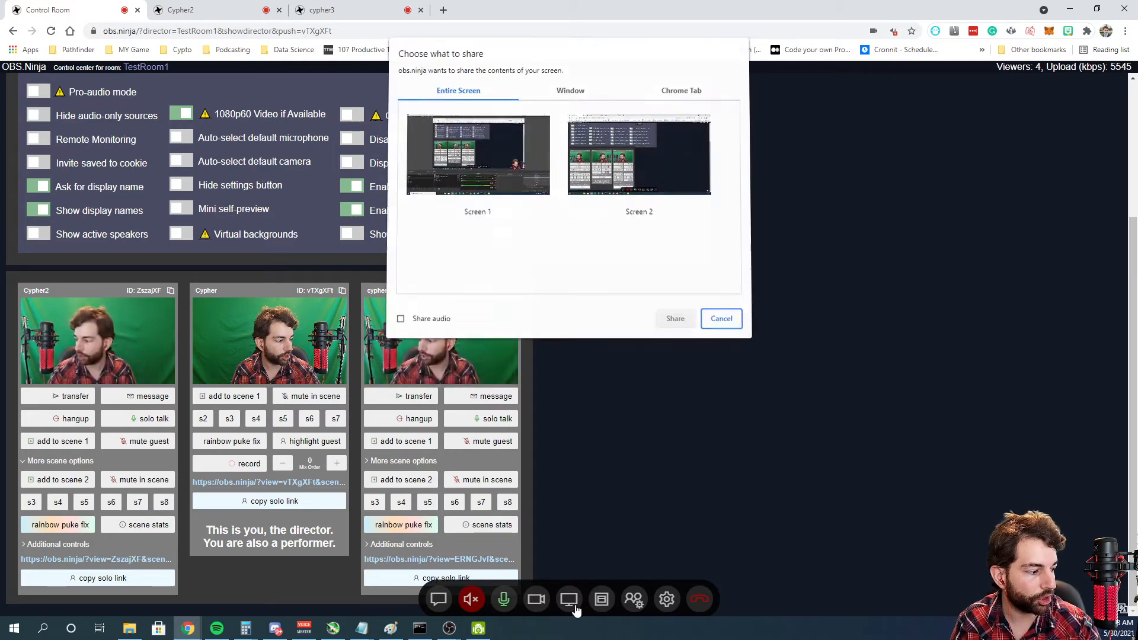
{"action": "left_click", "coordinate": [685, 94]}
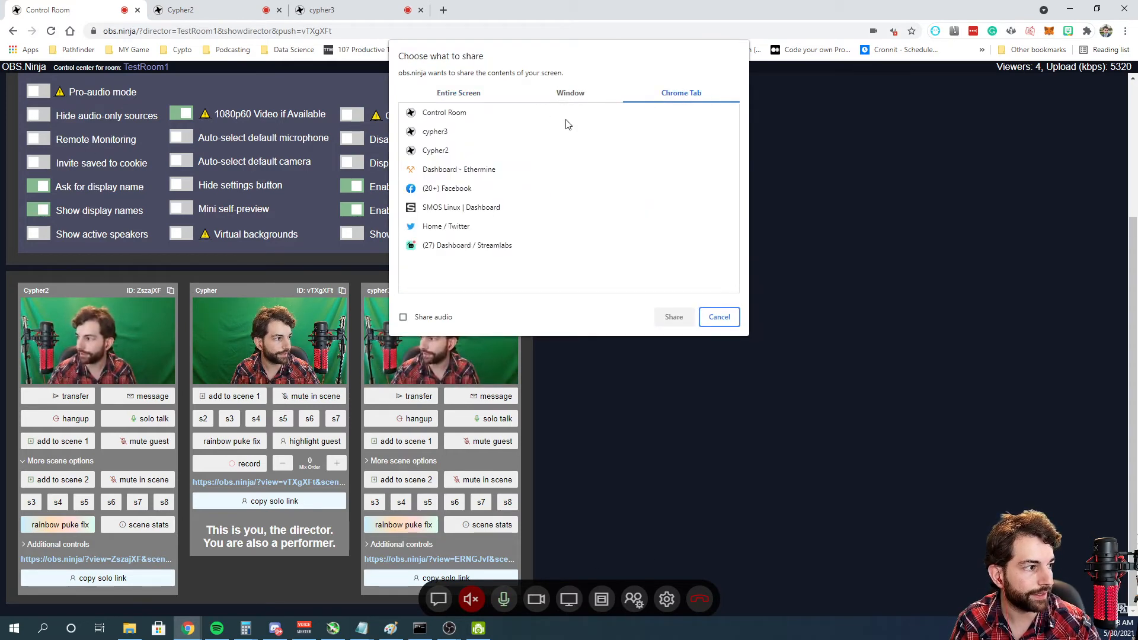
{"action": "left_click", "coordinate": [466, 231]}
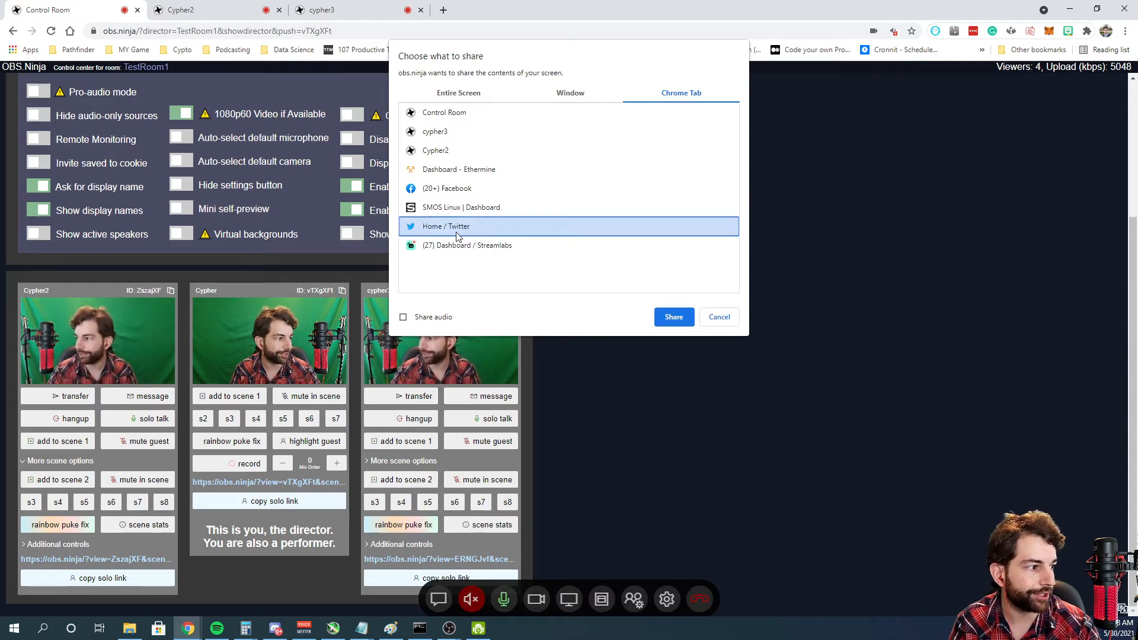
{"action": "left_click", "coordinate": [674, 317]}
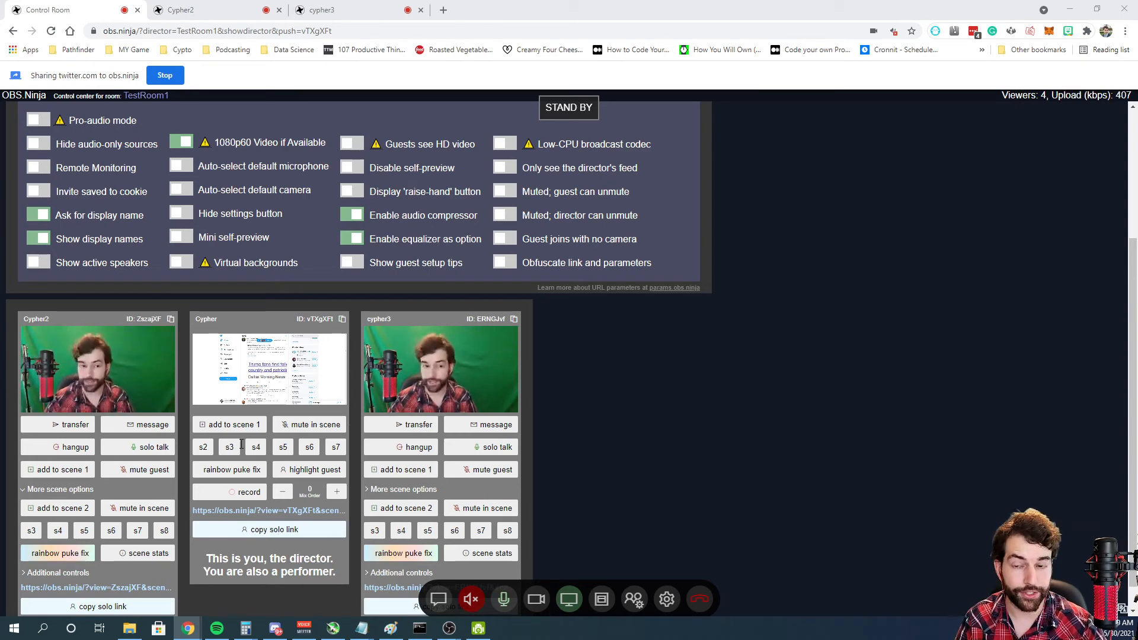
{"action": "left_click", "coordinate": [567, 602]}
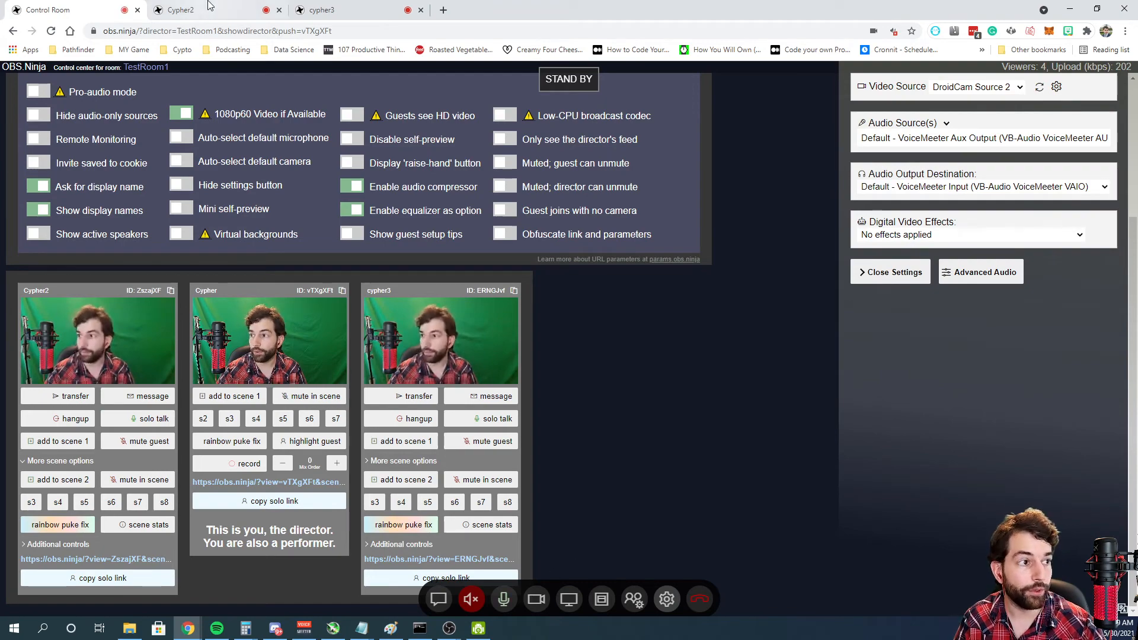
{"action": "left_click", "coordinate": [299, 10]}
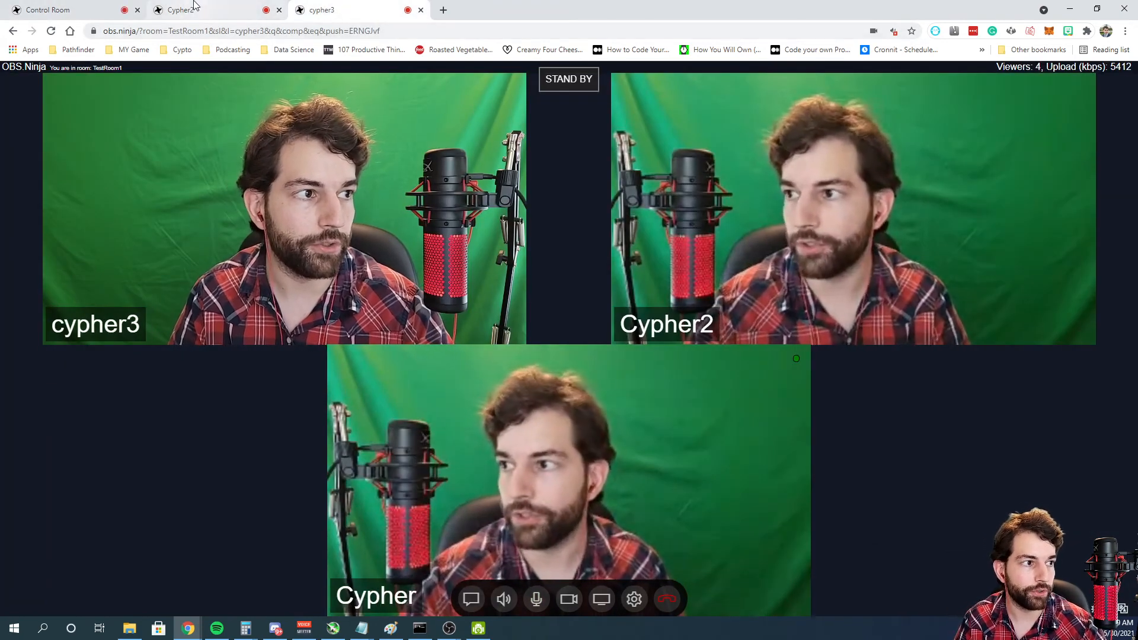
{"action": "left_click", "coordinate": [233, 10]}
{"action": "left_click", "coordinate": [329, 10]}
{"action": "left_click", "coordinate": [125, 7]}
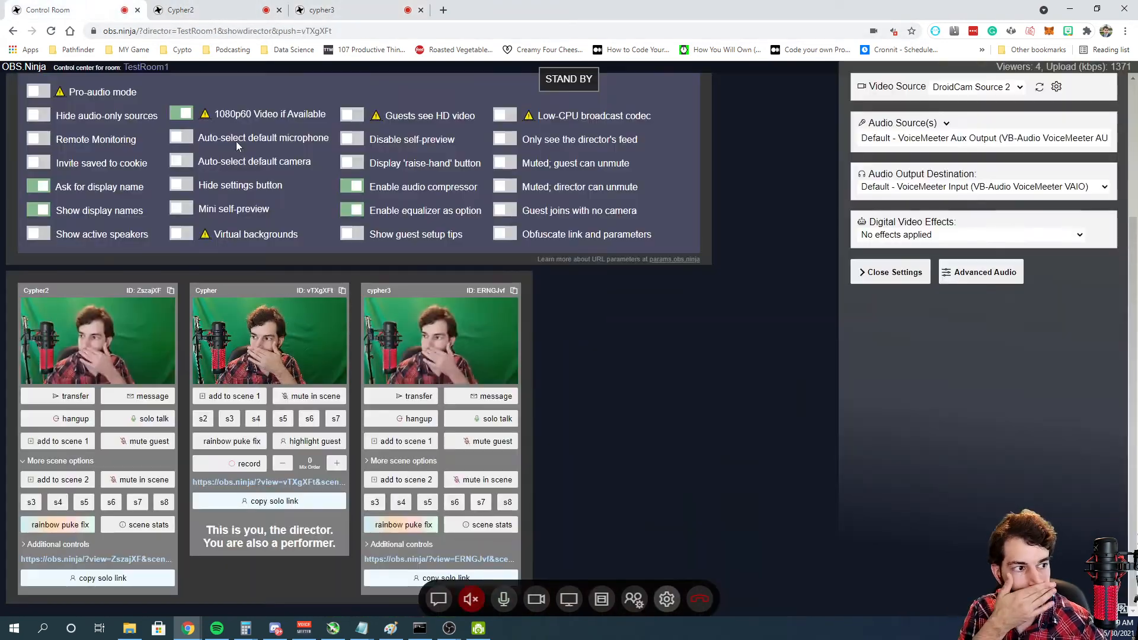
- Turn off automatic adding of guests for the group scene capture in the control room and copy the resulting scene 1 link
{"action": "scroll", "coordinate": [408, 282], "scroll_direction": "up", "scroll_amount": 3}
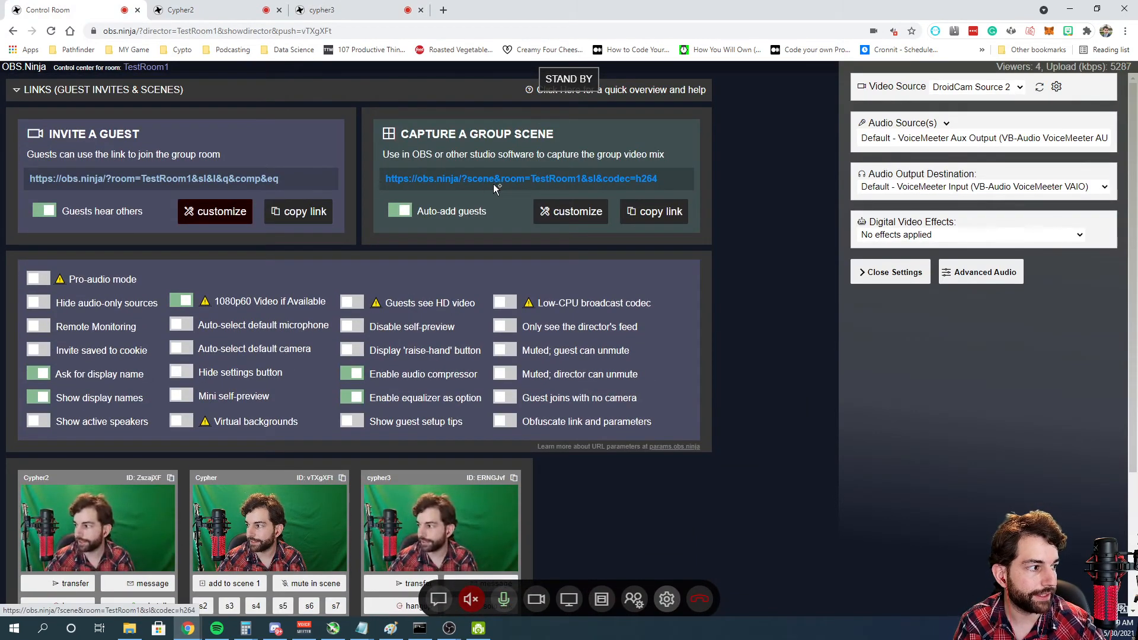
{"action": "left_click", "coordinate": [400, 212]}
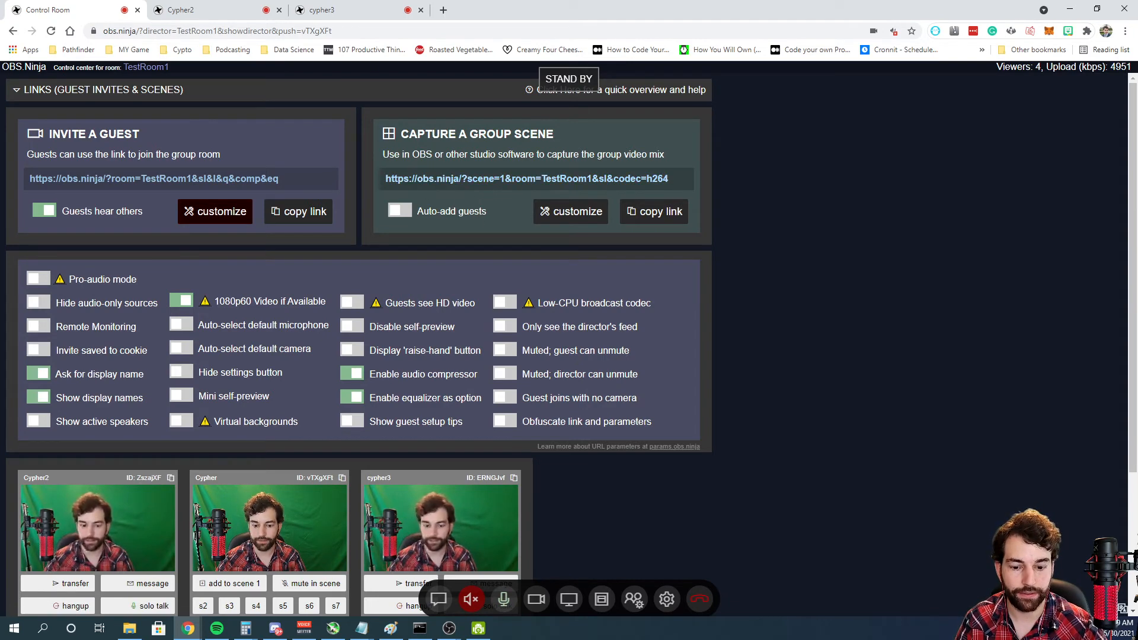
{"action": "key", "text": "alt+Tab"}
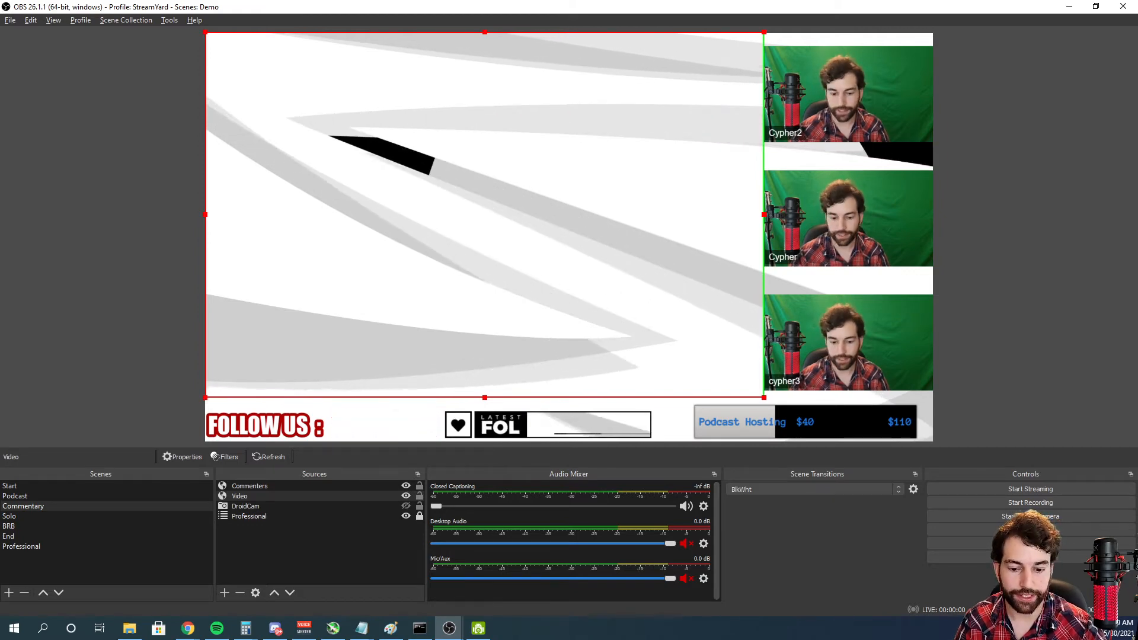
{"action": "key", "text": "alt+Tab"}
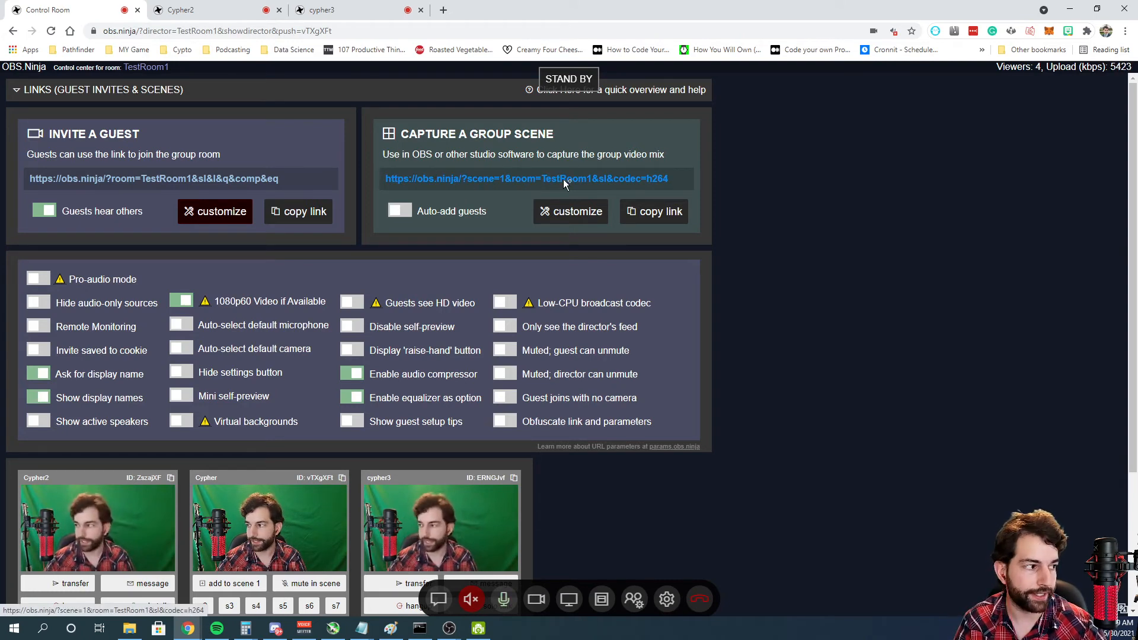
{"action": "left_click", "coordinate": [646, 218]}
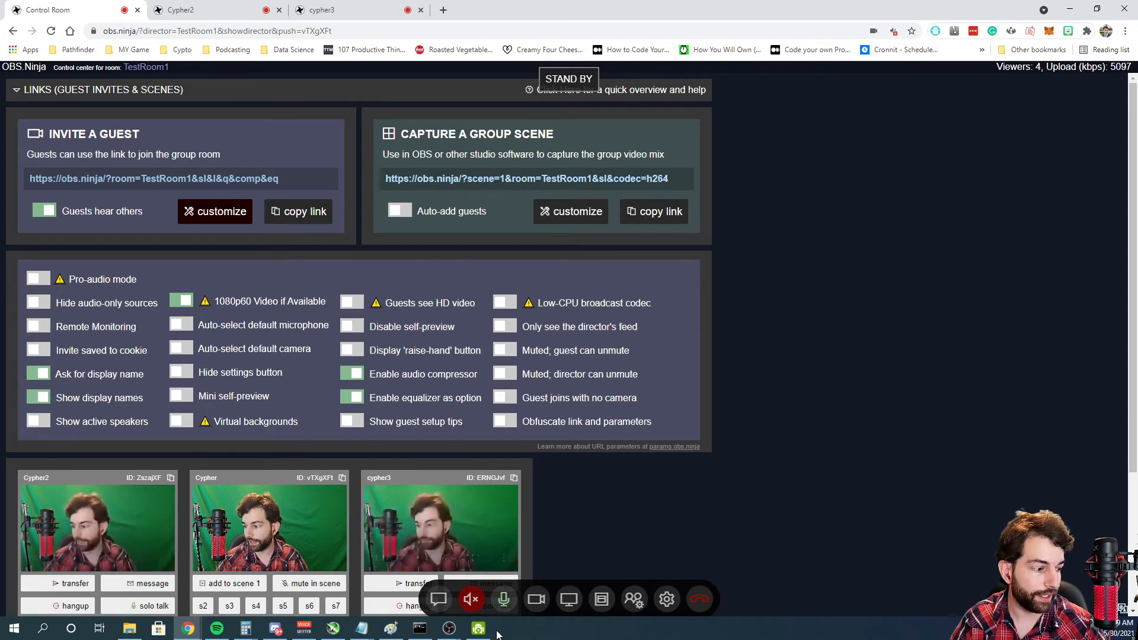
{"action": "left_click", "coordinate": [449, 629]}
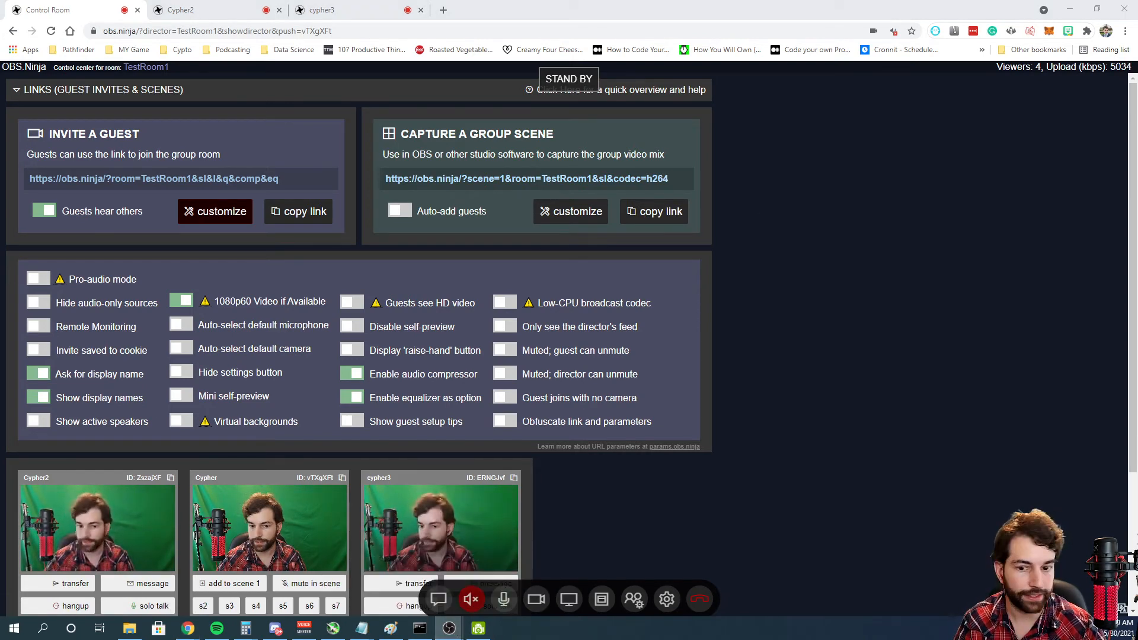
{"action": "mouse_move", "coordinate": [442, 633]}
{"action": "left_click", "coordinate": [467, 588]}
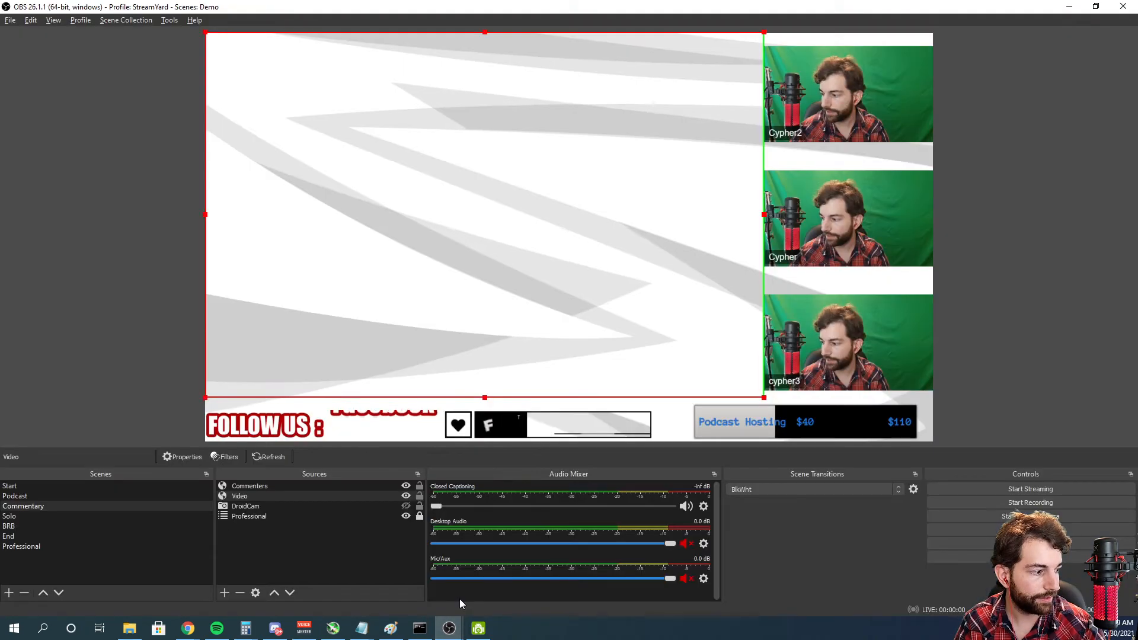
{"action": "right_click", "coordinate": [807, 282]}
{"action": "left_click", "coordinate": [830, 396]}
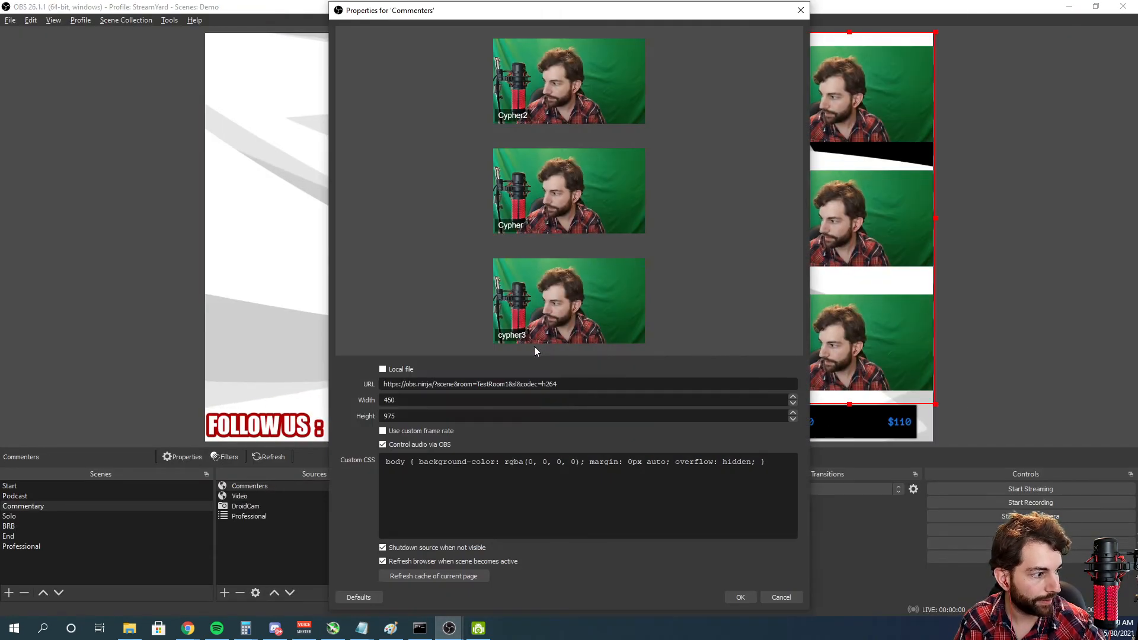
{"action": "left_click", "coordinate": [741, 597]}
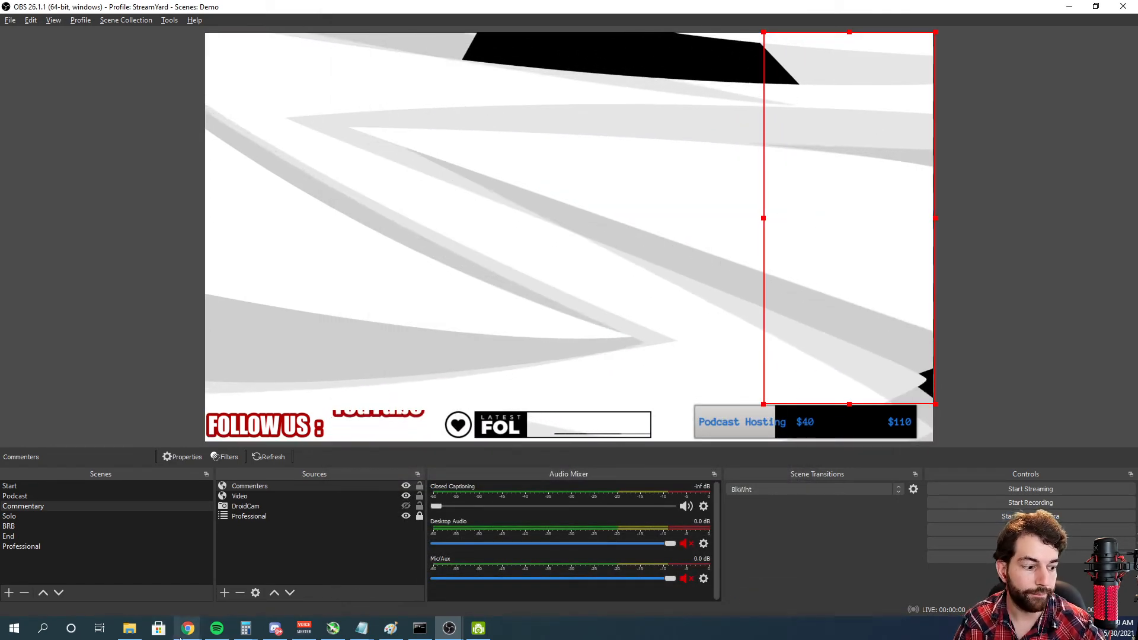
- Switch to the control room and add the director and both guests to scene 1
{"action": "mouse_move", "coordinate": [188, 628]}
{"action": "left_click", "coordinate": [246, 584]}
{"action": "scroll", "coordinate": [171, 482], "scroll_direction": "down", "scroll_amount": 3}
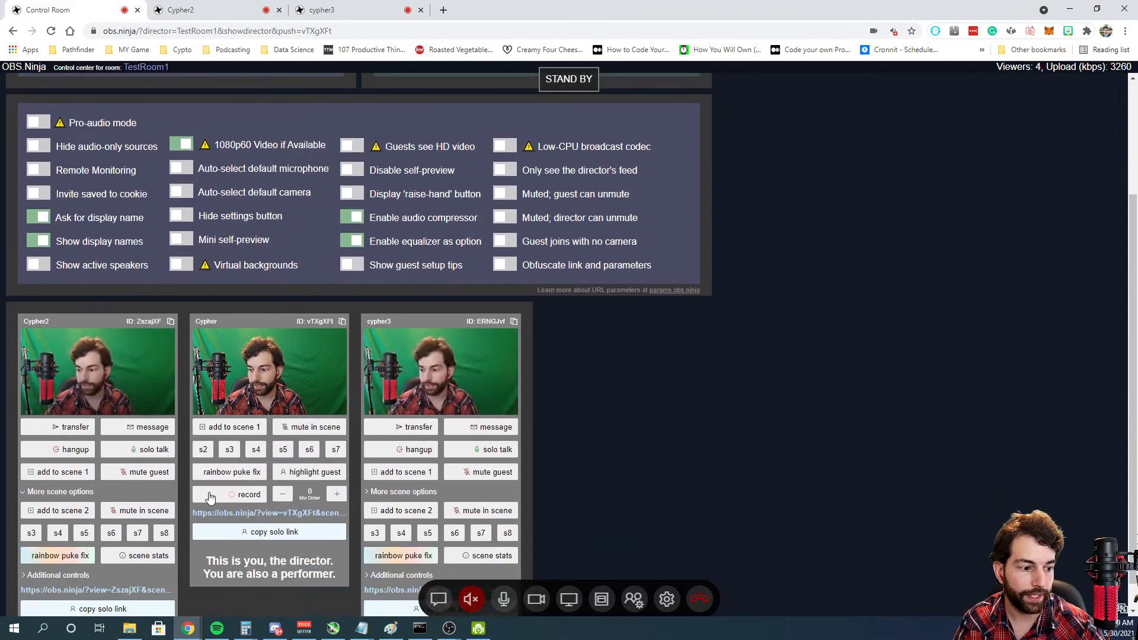
{"action": "left_click", "coordinate": [52, 444]}
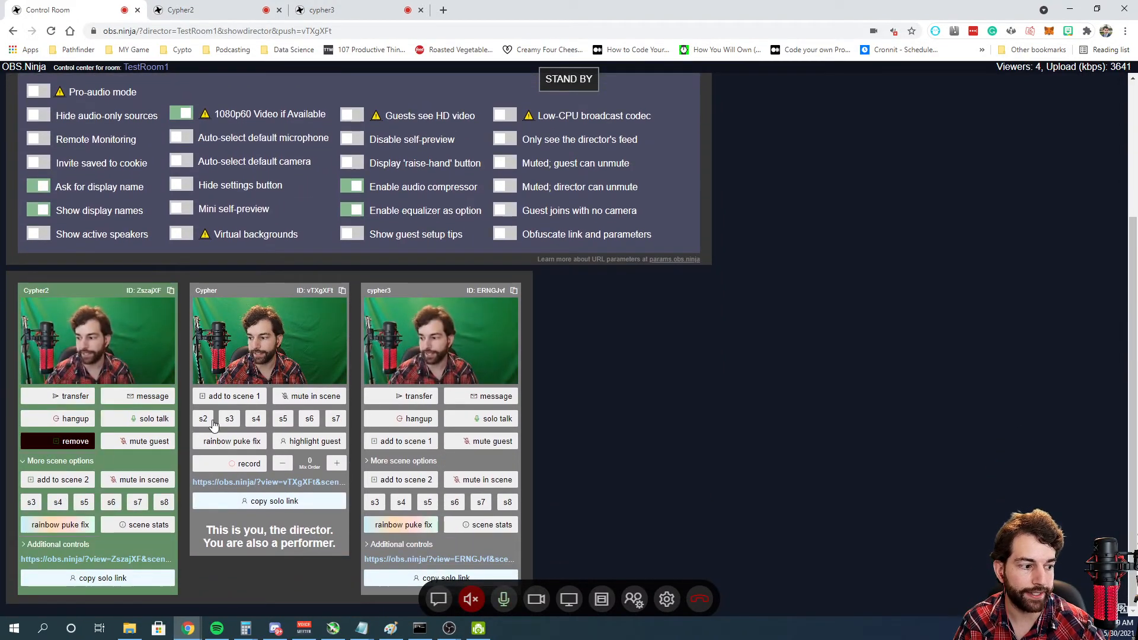
{"action": "left_click", "coordinate": [240, 396]}
{"action": "left_click", "coordinate": [403, 443]}
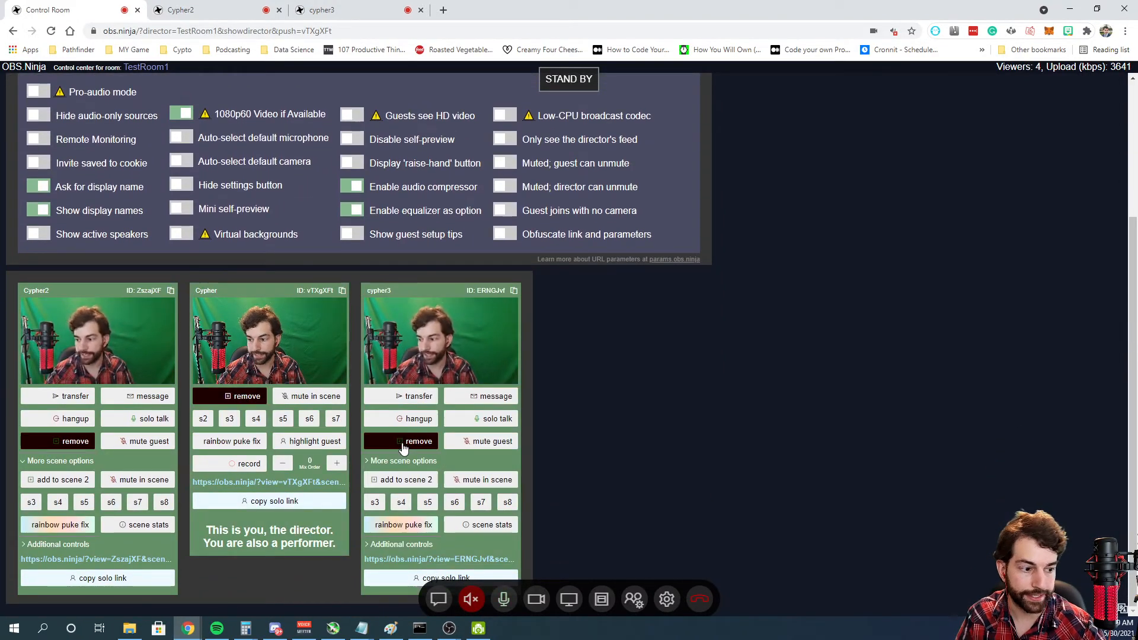
{"action": "key", "text": "alt+Tab"}
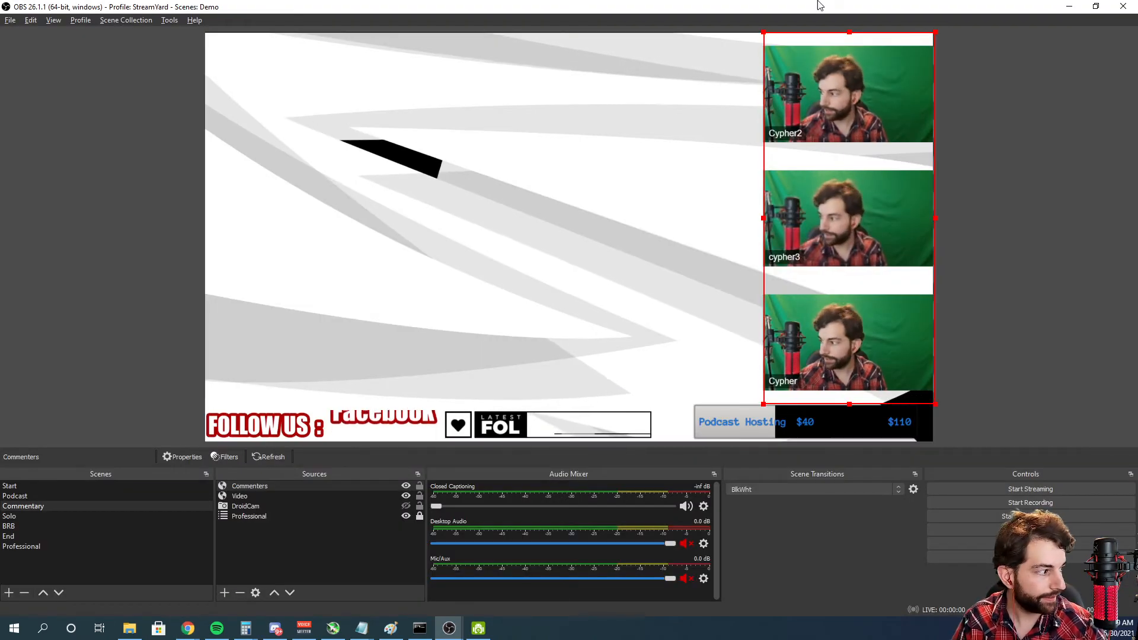
{"action": "left_click", "coordinate": [43, 496]}
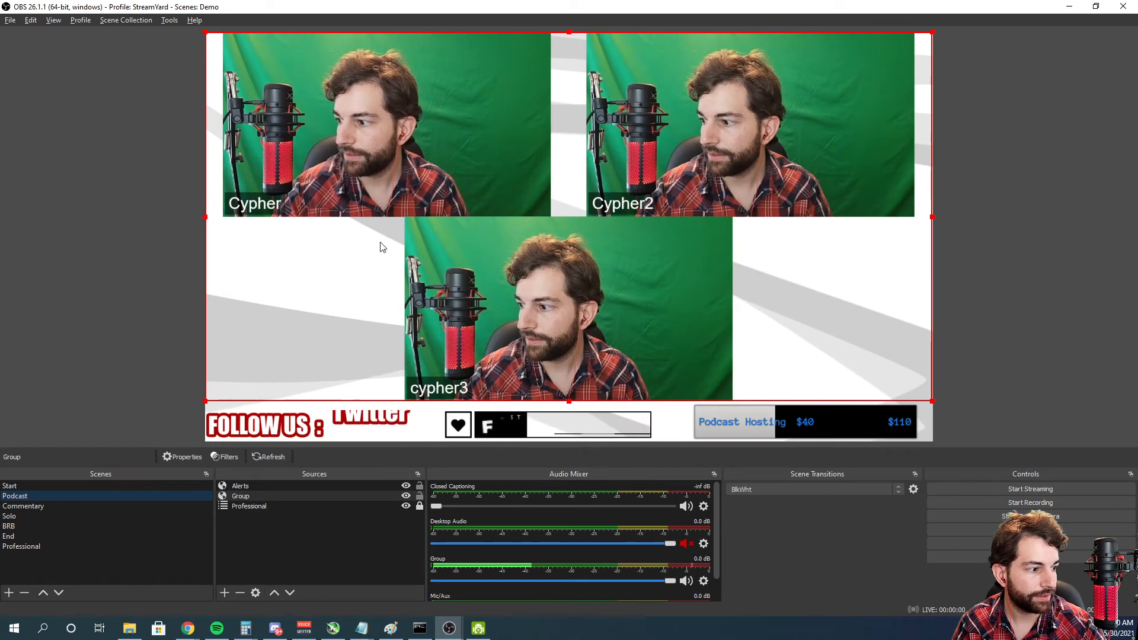
{"action": "right_click", "coordinate": [350, 293]}
{"action": "left_click", "coordinate": [400, 396]}
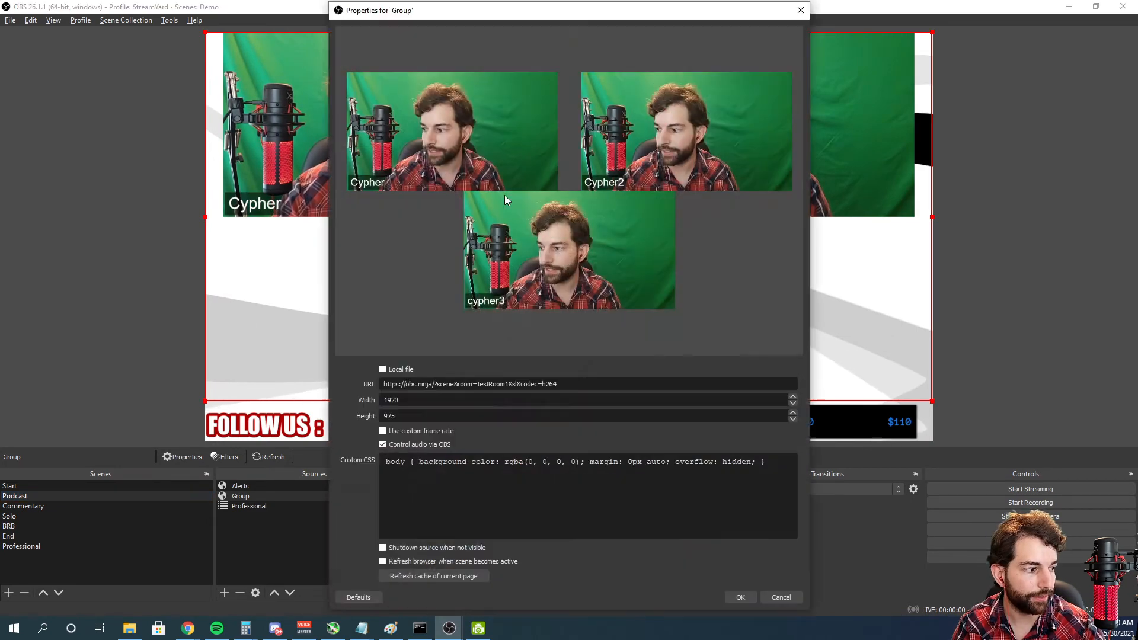
{"action": "triple_click", "coordinate": [580, 384]}
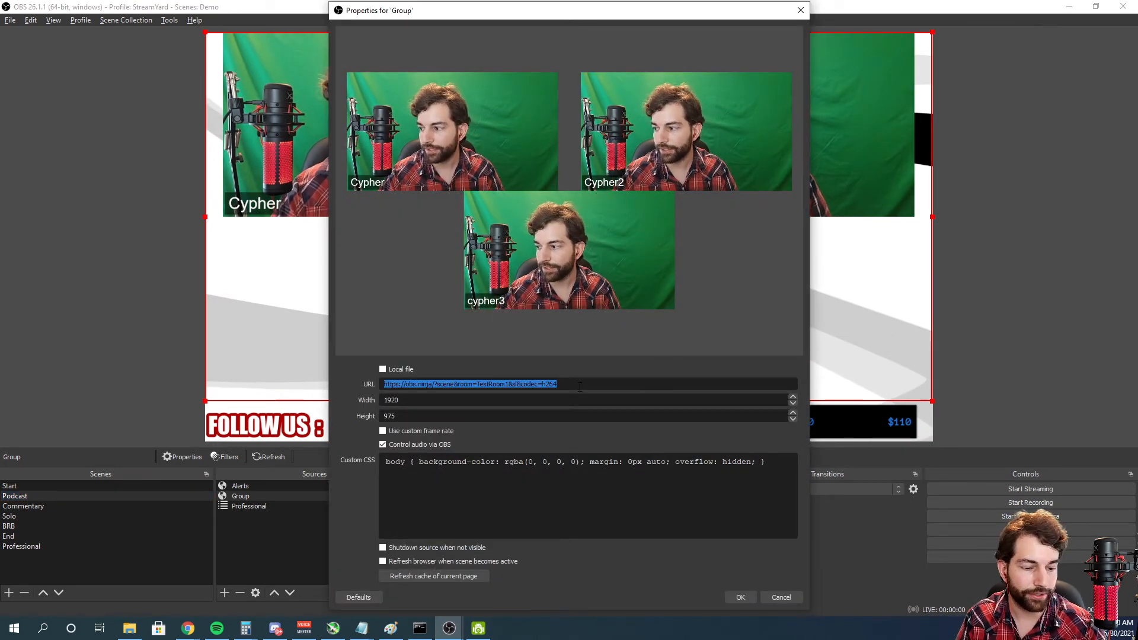
{"action": "key", "text": "ctrl+v"}
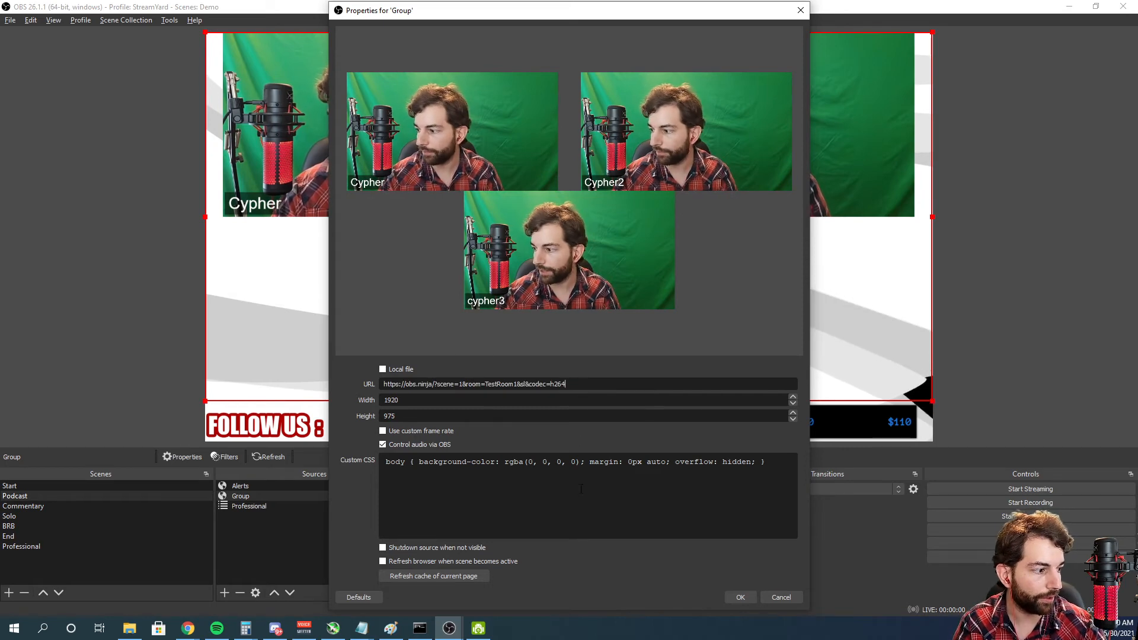
{"action": "left_click", "coordinate": [738, 597]}
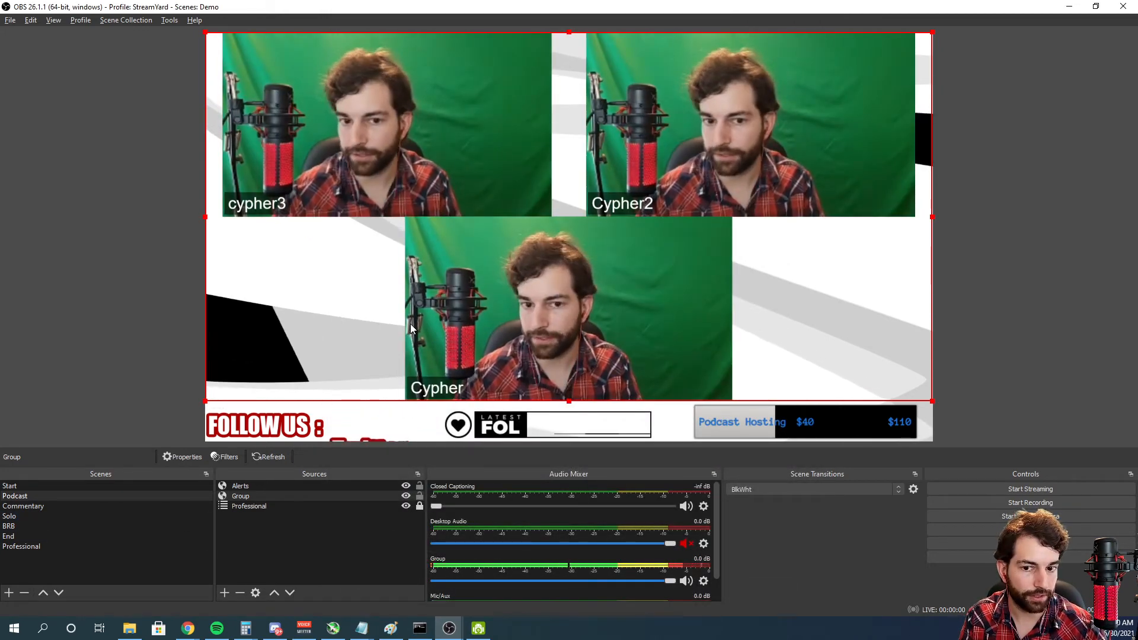
- Switch to the OBS.Ninja control room and copy the guest invite link
{"action": "key", "text": "alt+Tab"}
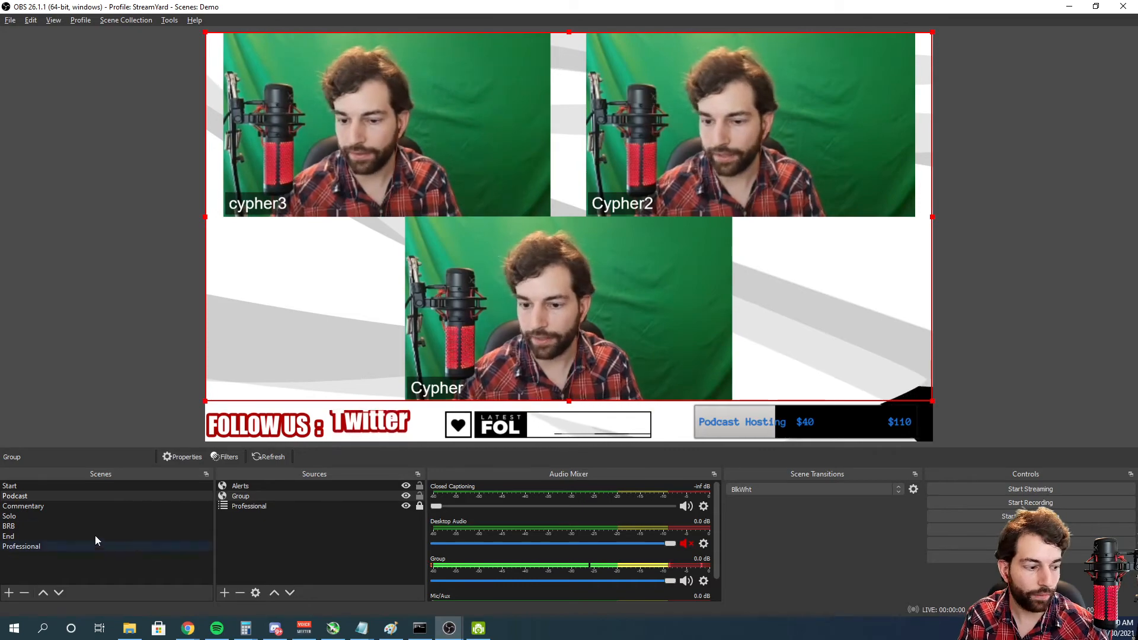
{"action": "mouse_move", "coordinate": [187, 627]}
{"action": "left_click", "coordinate": [223, 602]}
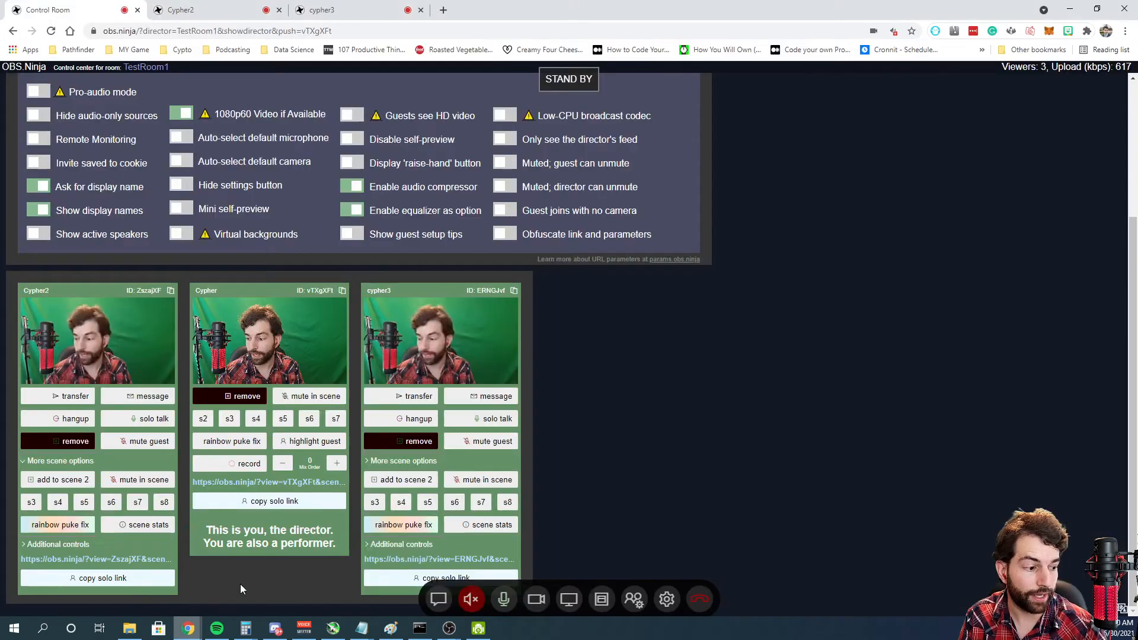
{"action": "scroll", "coordinate": [268, 206], "scroll_direction": "up", "scroll_amount": 3}
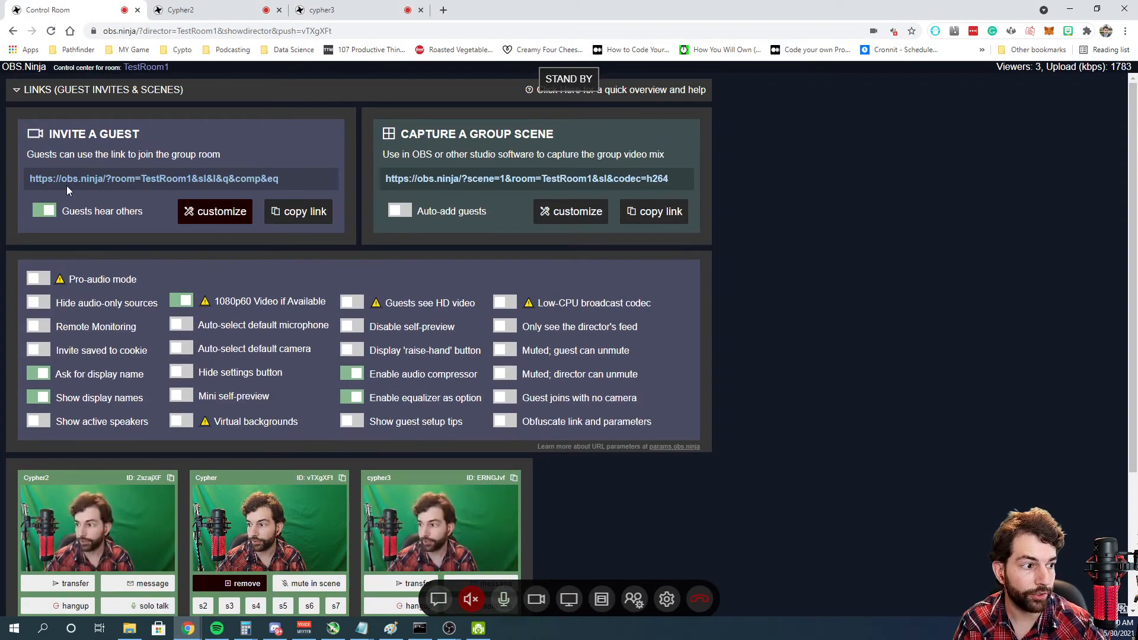
{"action": "left_click", "coordinate": [277, 216]}
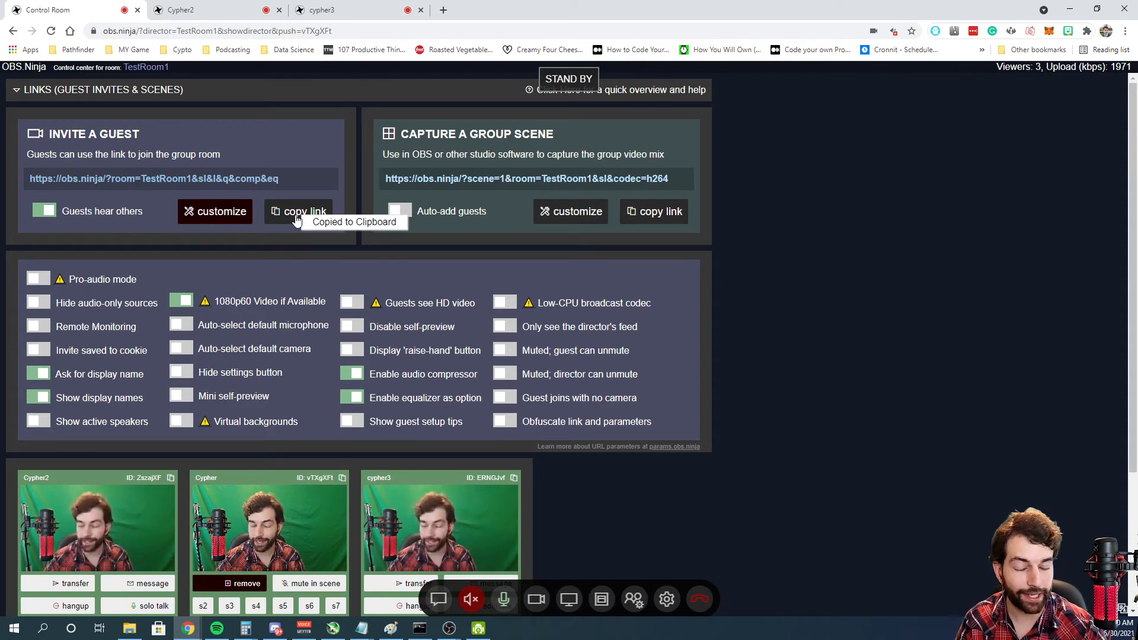
- Open the copied invite link in a new browser tab and enter the display name Share
{"action": "left_click", "coordinate": [444, 10]}
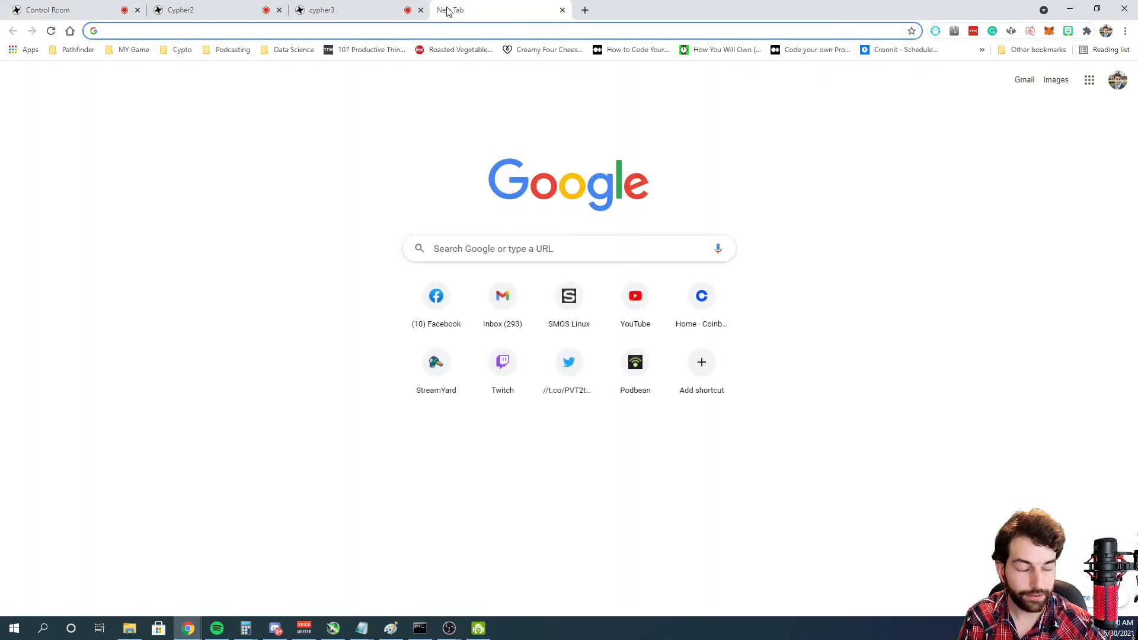
{"action": "key", "text": "ctrl+v"}
{"action": "key", "text": "Return"}
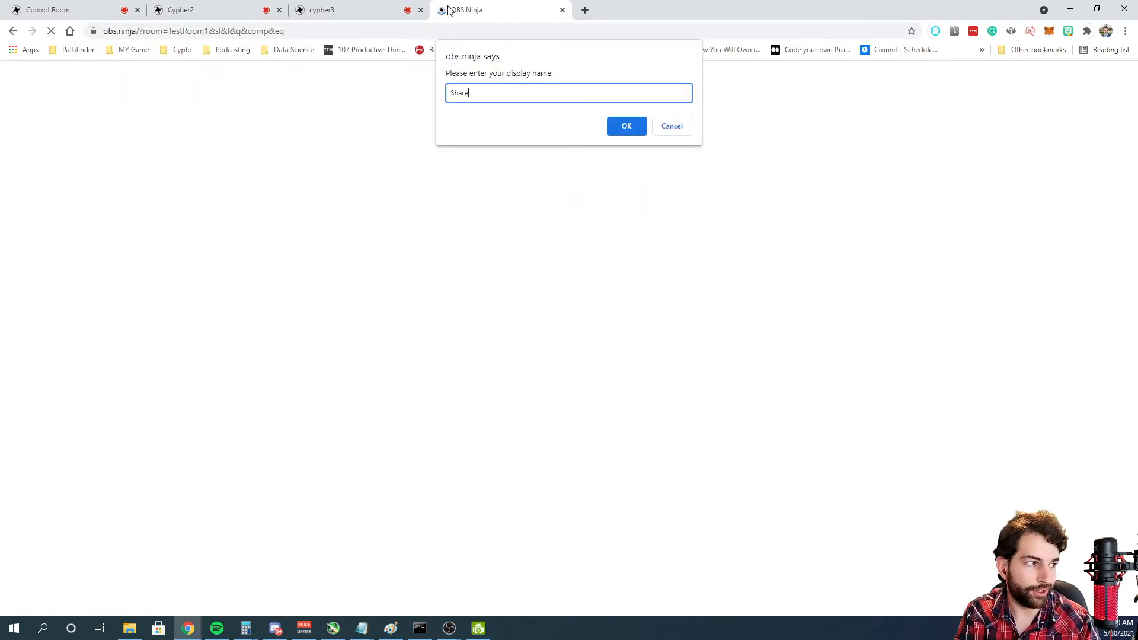
{"action": "type", "text": "Share"}
{"action": "left_click", "coordinate": [611, 134]}
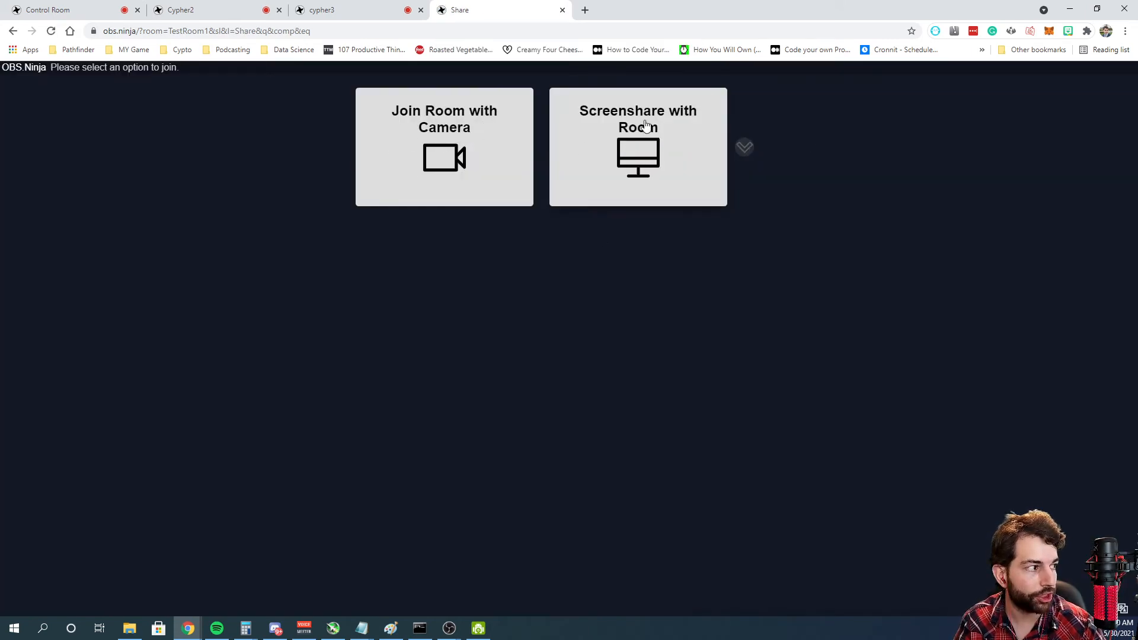
- Choose Screenshare with Room, with Screen Share Audio as the source and the default VoiceMeeter Input as the audio output destination
{"action": "left_click", "coordinate": [642, 147]}
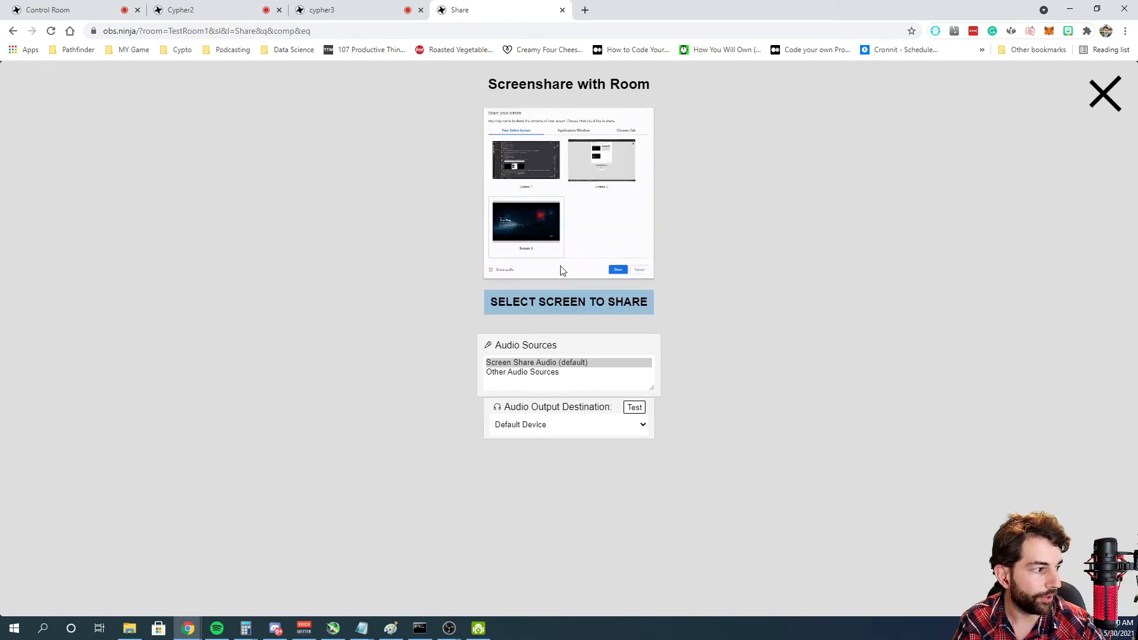
{"action": "left_click", "coordinate": [544, 431]}
{"action": "left_click", "coordinate": [545, 440]}
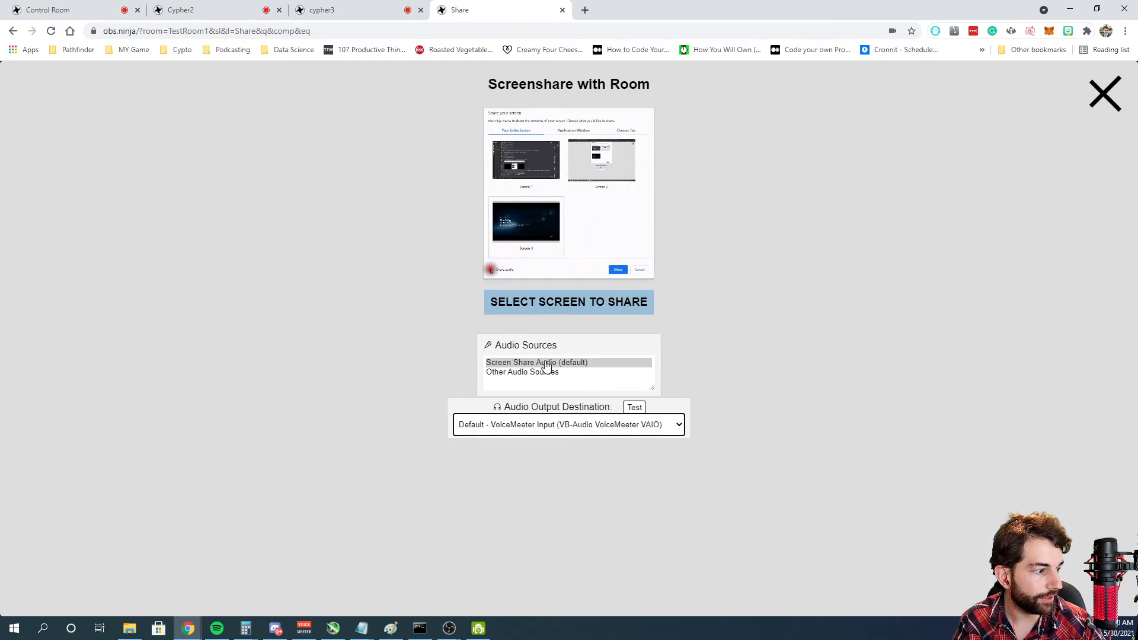
{"action": "left_click", "coordinate": [543, 364]}
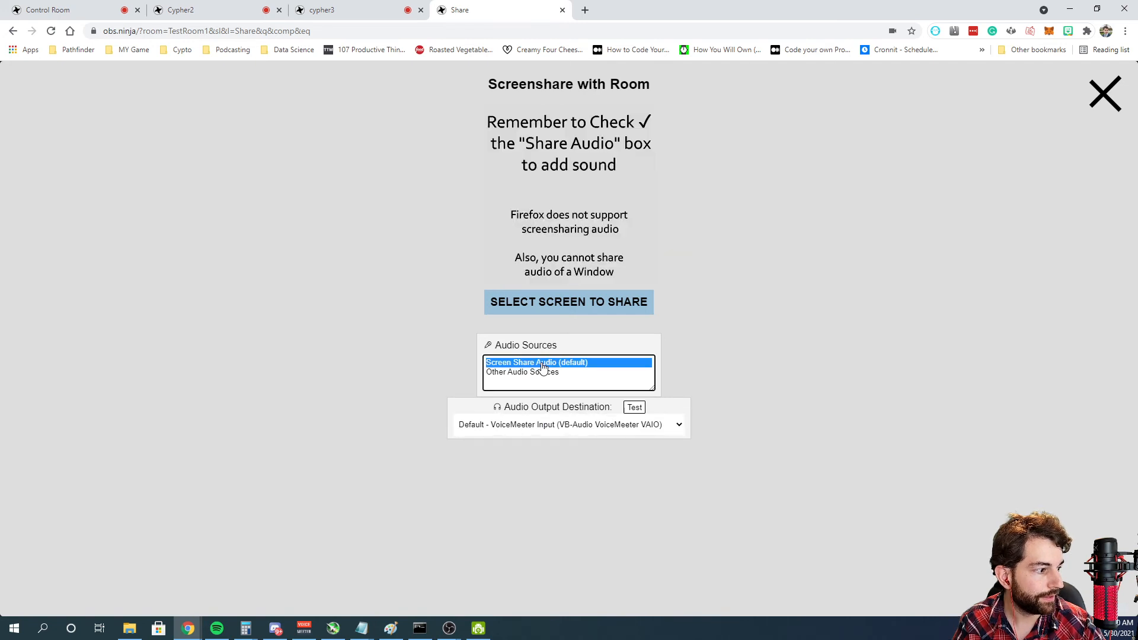
- Share the Home / Twitter browser tab with audio to the room, and switch away from the browser
{"action": "left_click", "coordinate": [539, 303]}
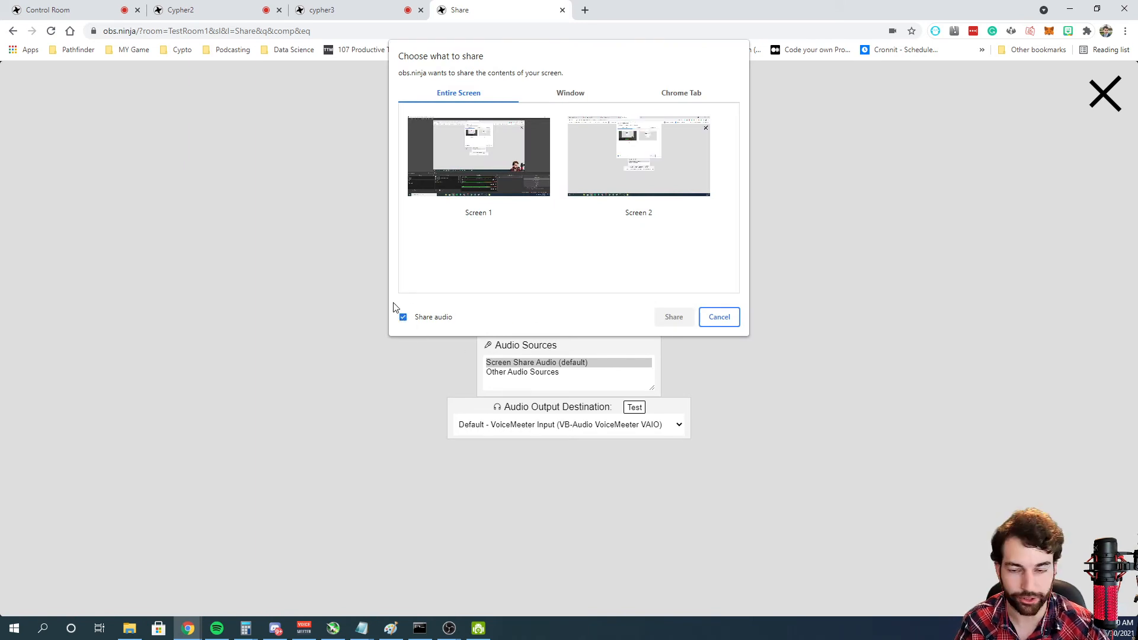
{"action": "left_click", "coordinate": [699, 94]}
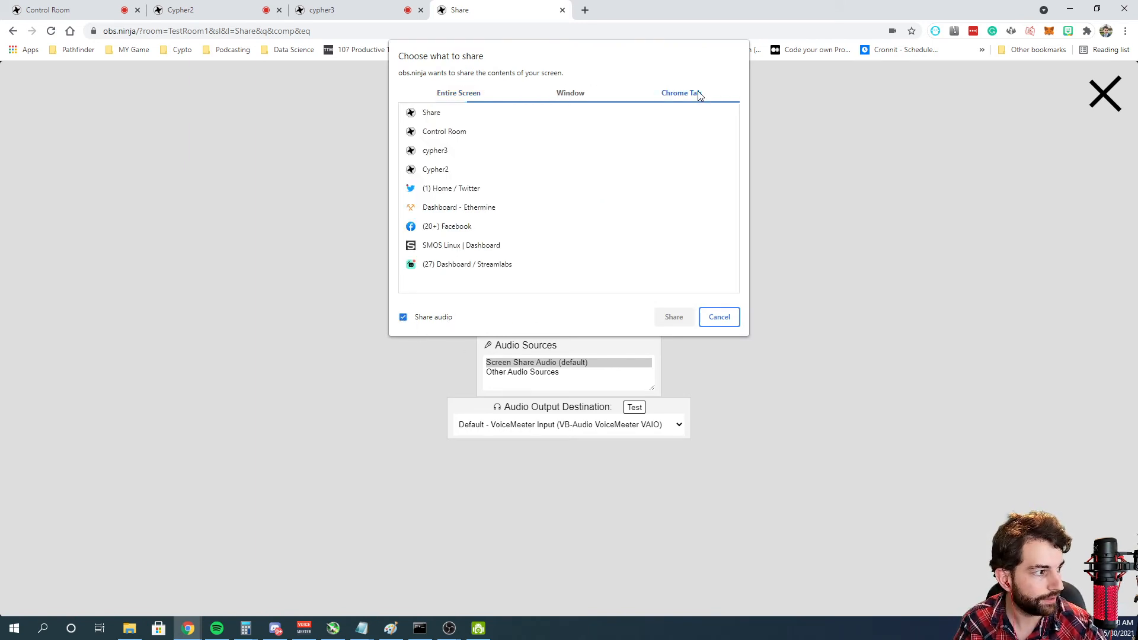
{"action": "left_click", "coordinate": [457, 196]}
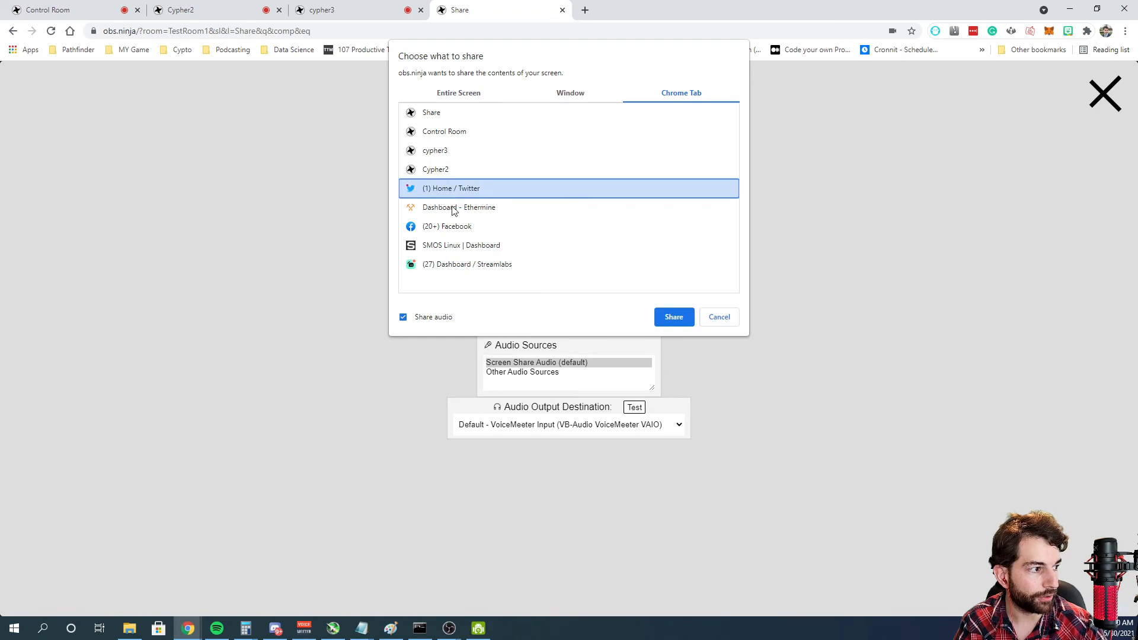
{"action": "left_click", "coordinate": [674, 318]}
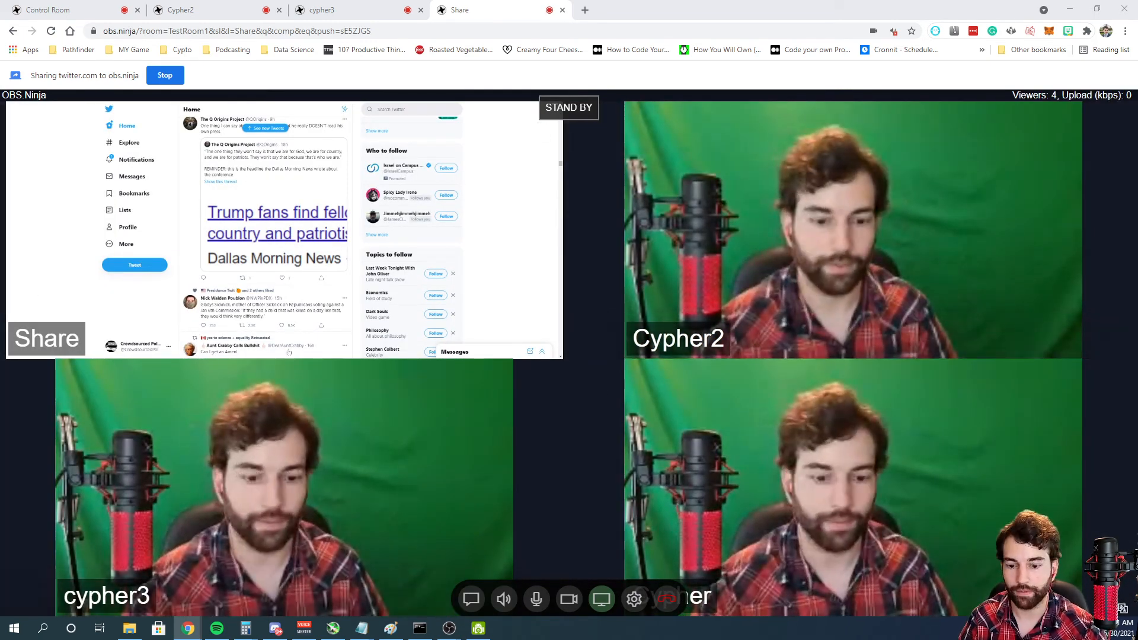
{"action": "key", "text": "alt+Tab"}
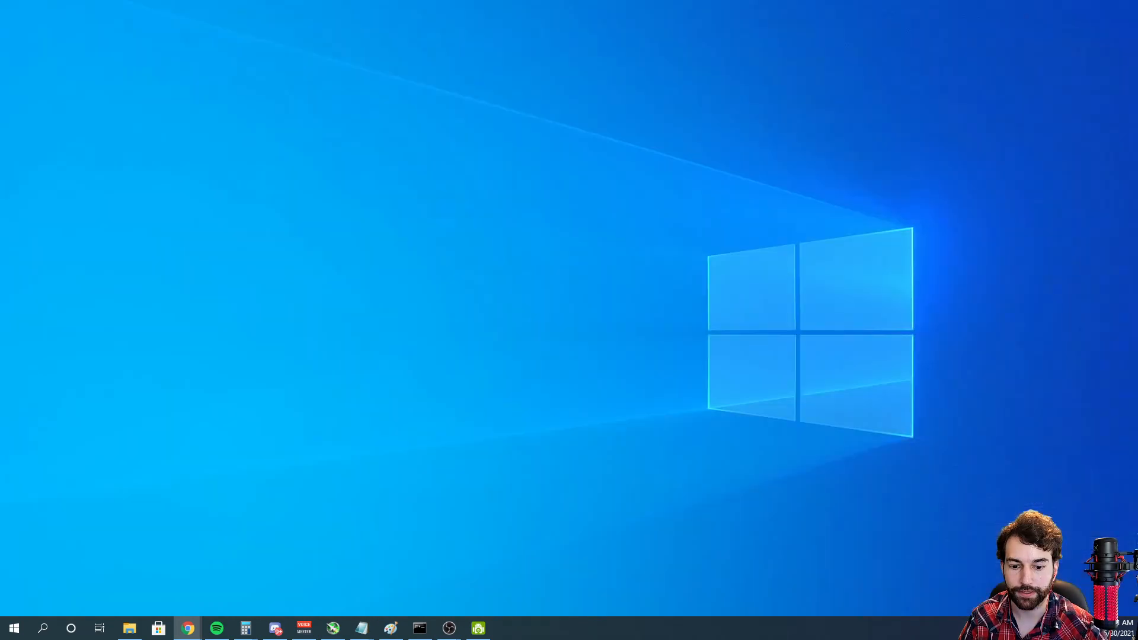
- Switch to OBS Studio and change the active scene from Podcast to Commentary
{"action": "key", "text": "alt+Tab"}
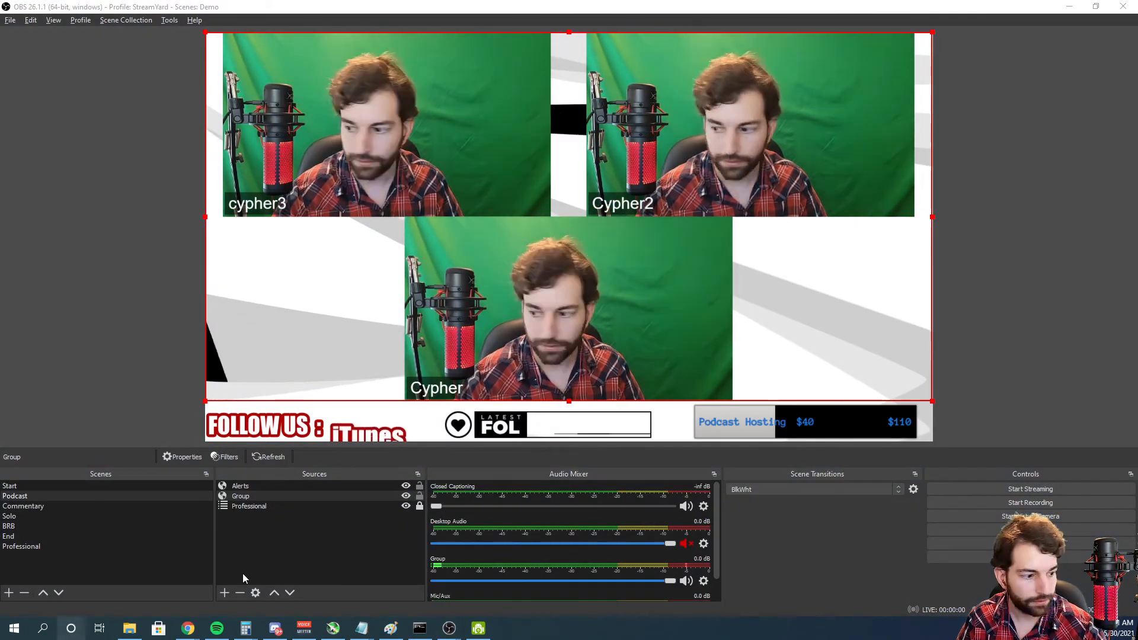
{"action": "left_click", "coordinate": [129, 391]}
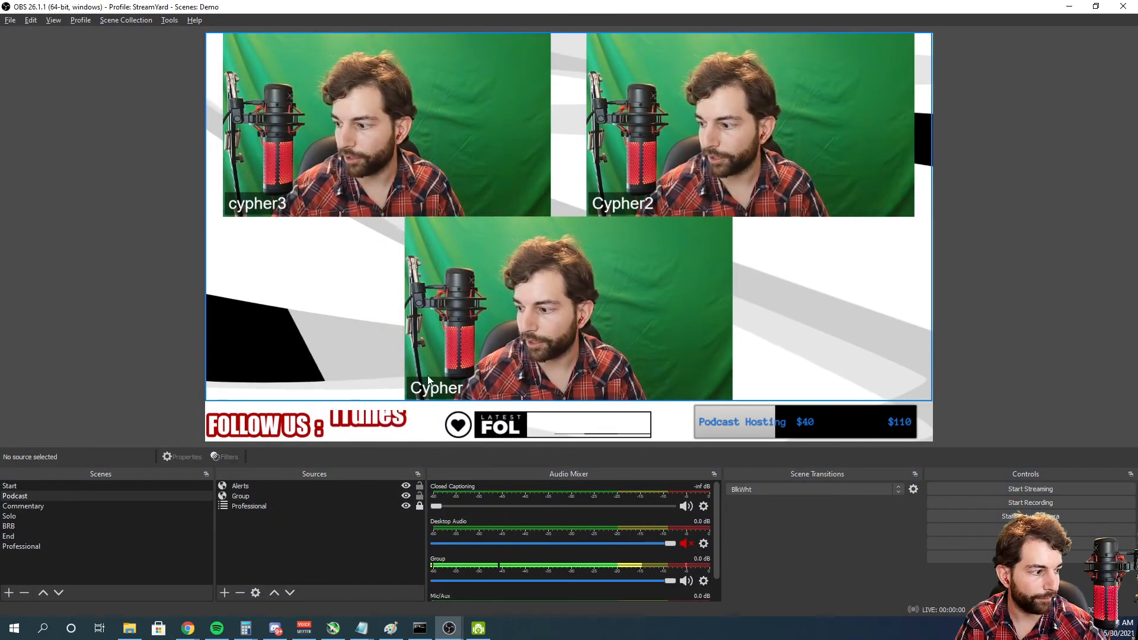
{"action": "left_click", "coordinate": [48, 507]}
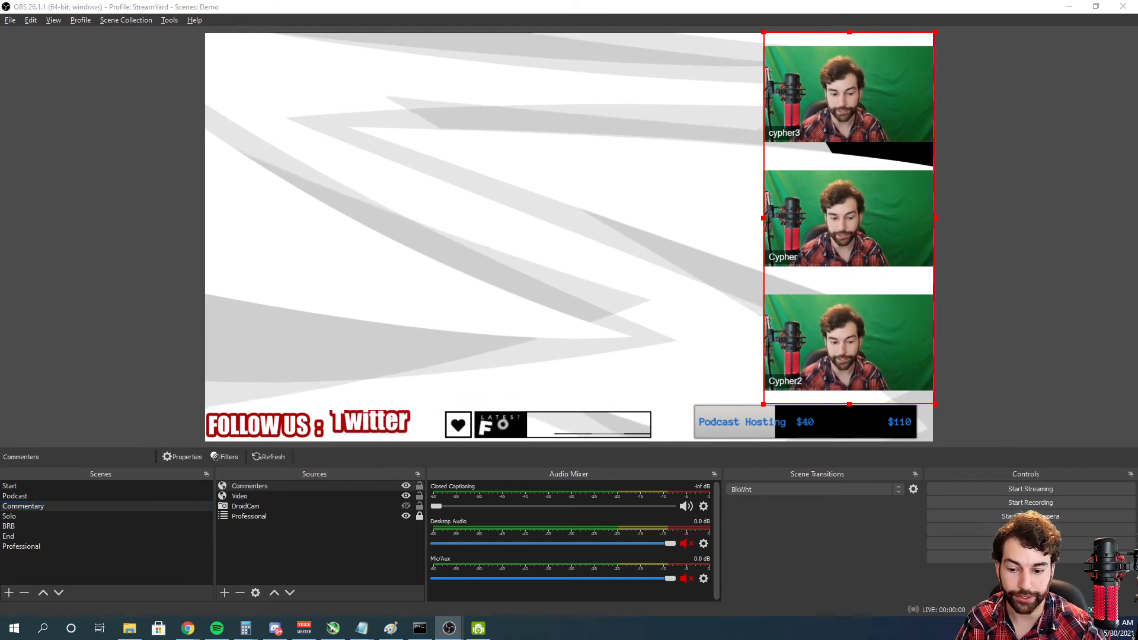
- Switch to the OBS.Ninja control room, add the Share guest to scene 2, and copy the group scene capture link
{"action": "key", "text": "alt+Tab"}
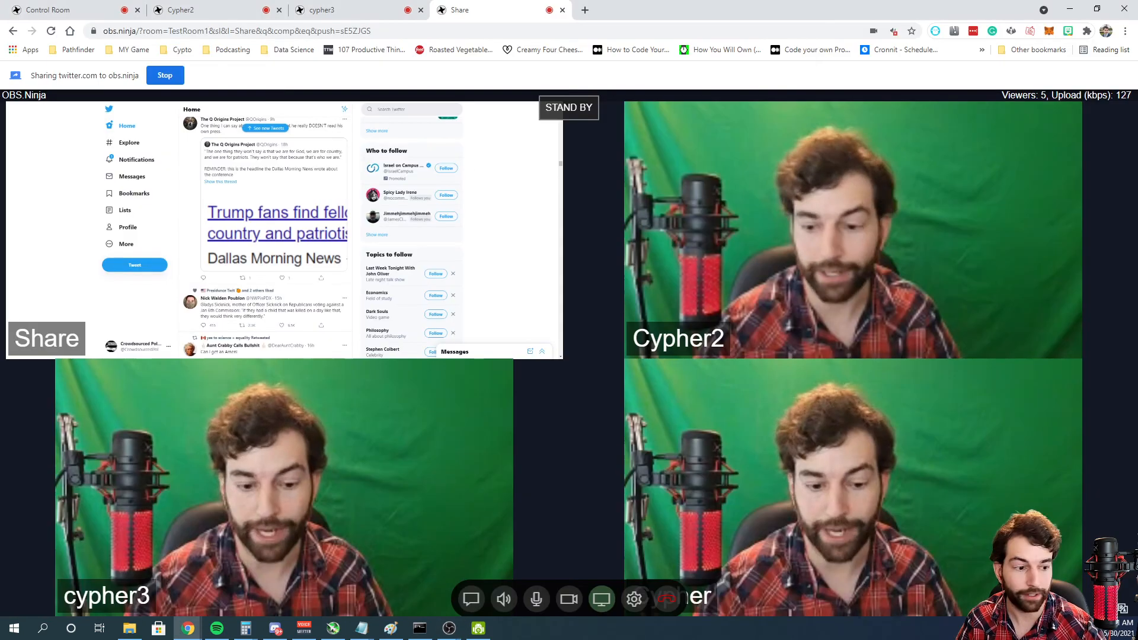
{"action": "left_click", "coordinate": [98, 8]}
{"action": "scroll", "coordinate": [355, 439], "scroll_direction": "down", "scroll_amount": 4}
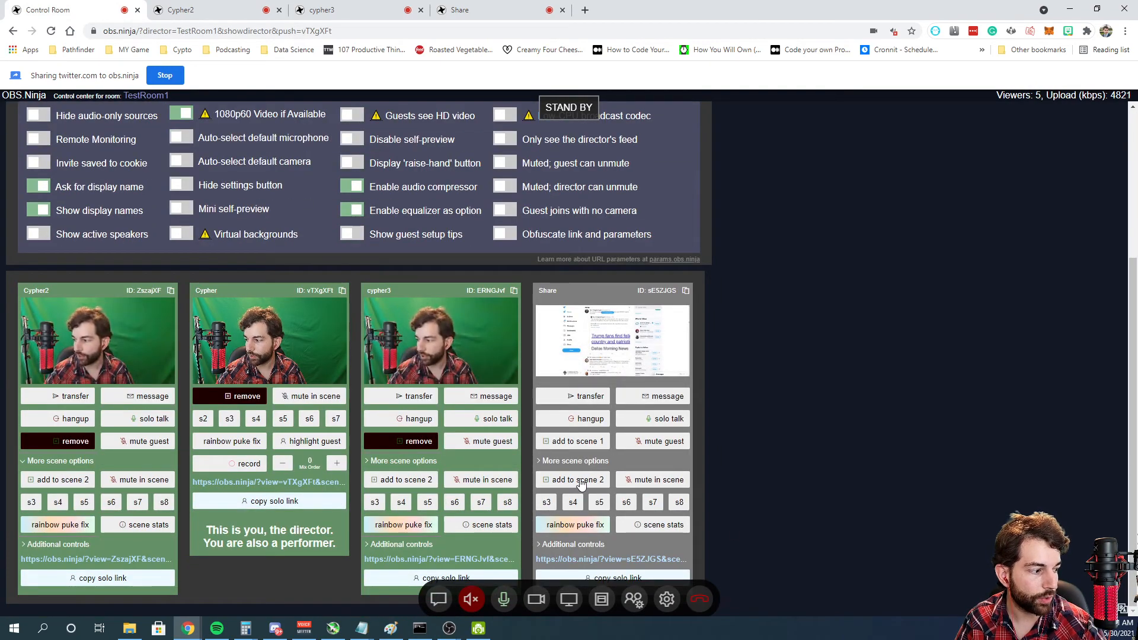
{"action": "scroll", "coordinate": [581, 484], "scroll_direction": "up", "scroll_amount": 4}
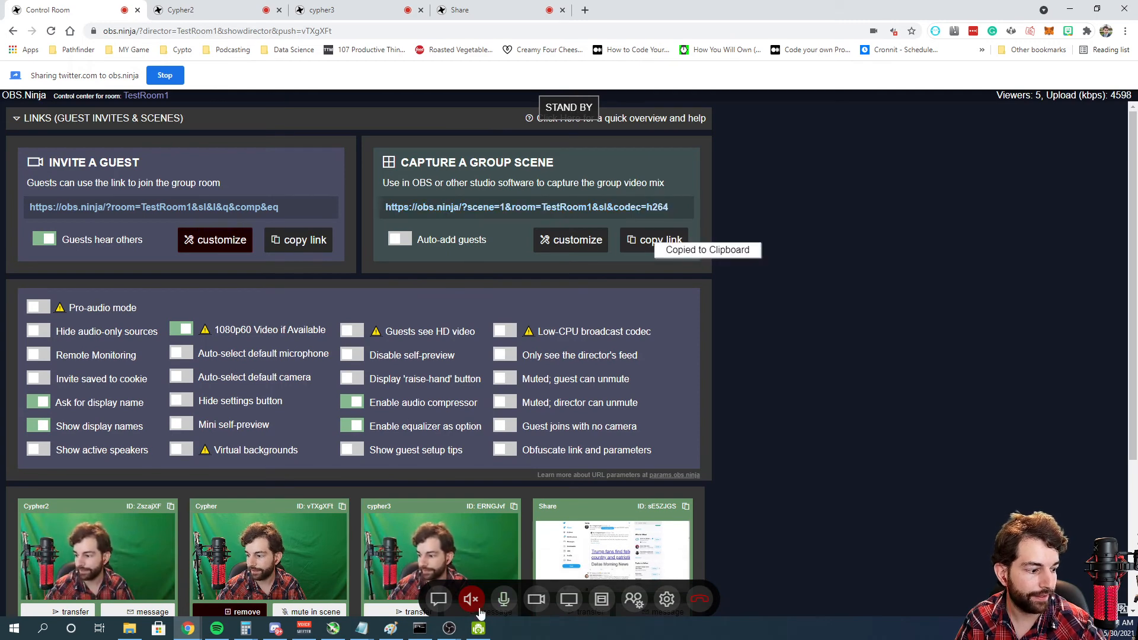
- In OBS Studio, replace the Commentary scene's Video source URL with the copied TestRoom1 group scene link, changing its scene number to 2
{"action": "left_click", "coordinate": [449, 628]}
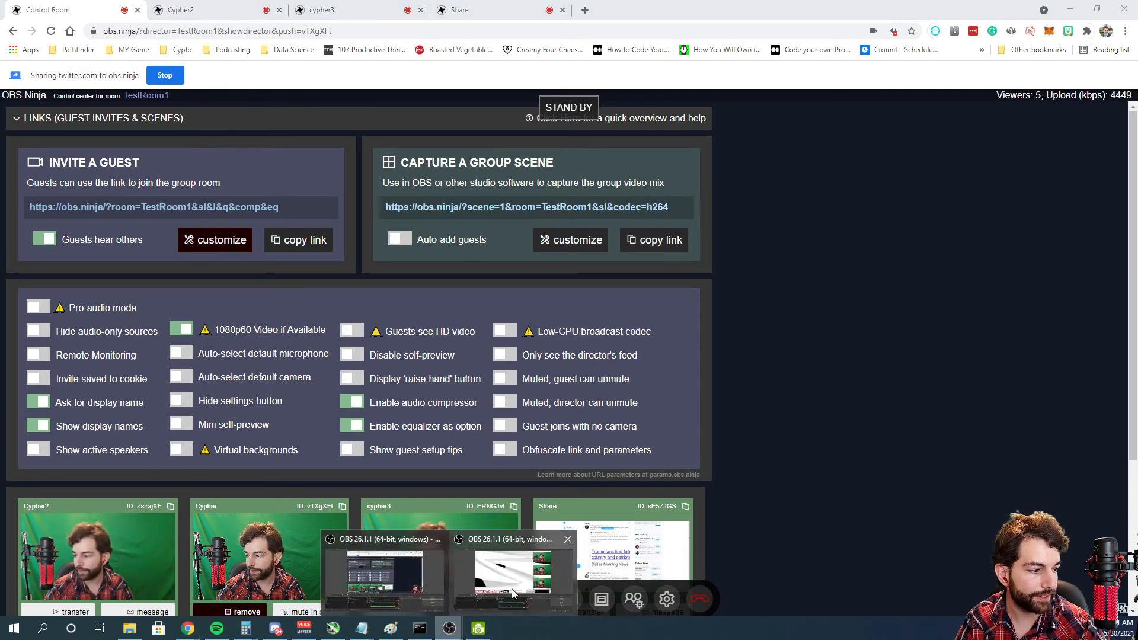
{"action": "left_click", "coordinate": [513, 593]}
{"action": "right_click", "coordinate": [413, 285]}
{"action": "left_click", "coordinate": [454, 392]}
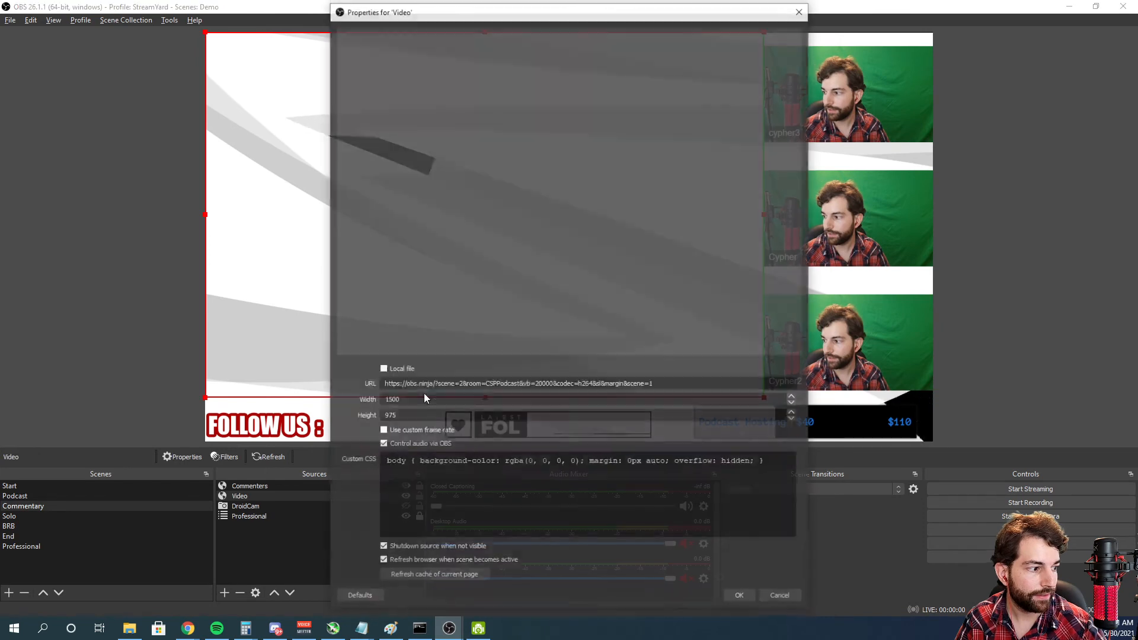
{"action": "key", "text": "ctrl+v"}
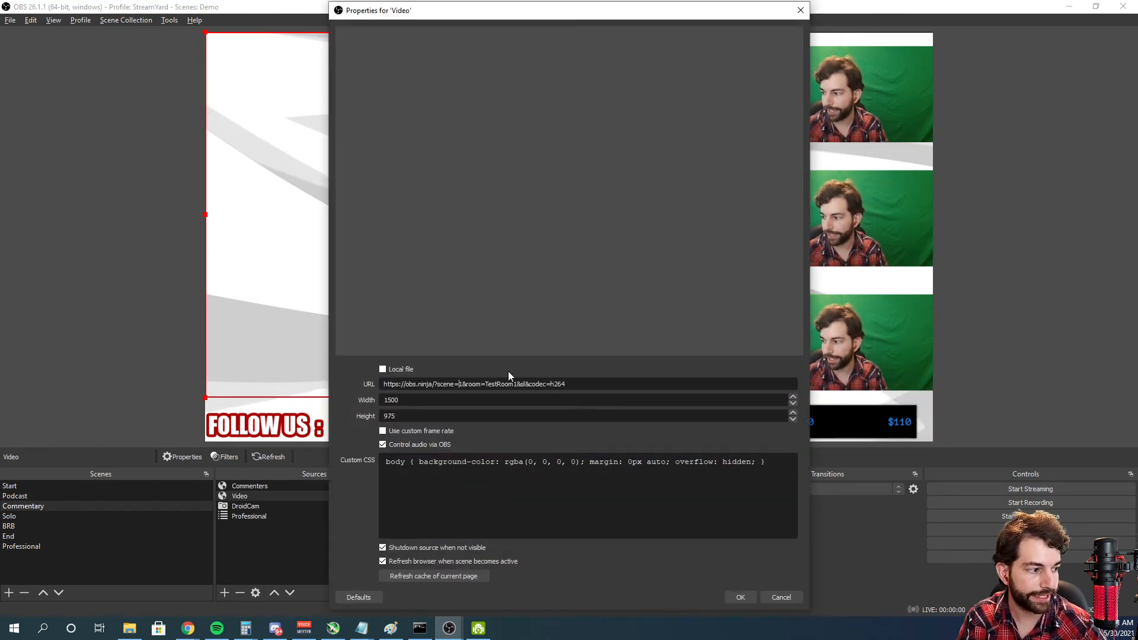
{"action": "key", "text": "Delete"}
{"action": "type", "text": "2"}
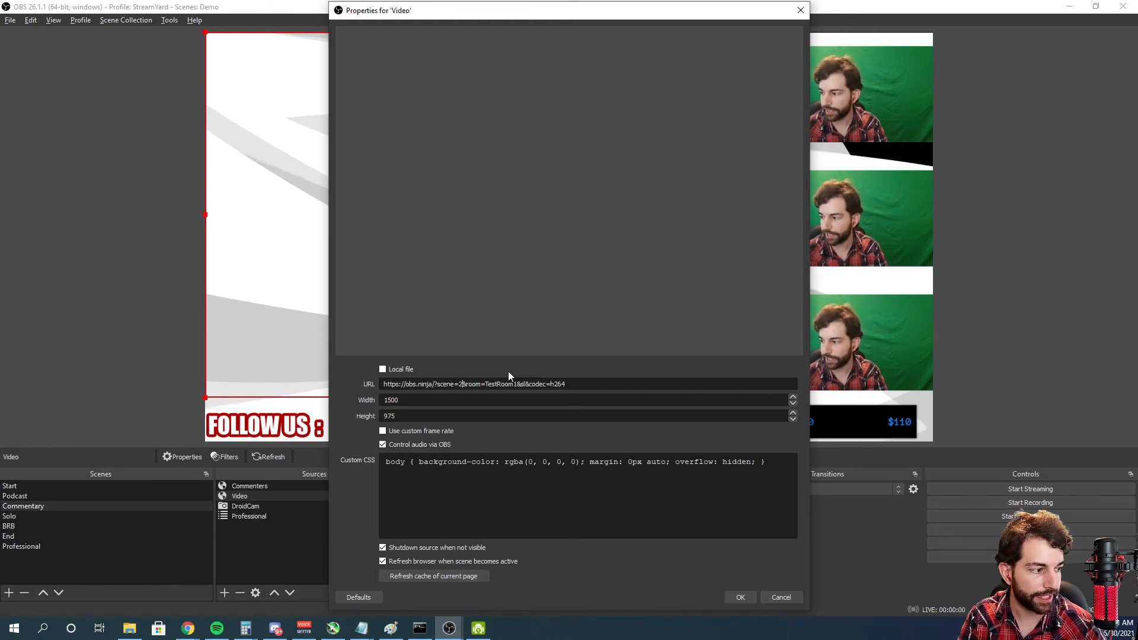
{"action": "left_click", "coordinate": [734, 599]}
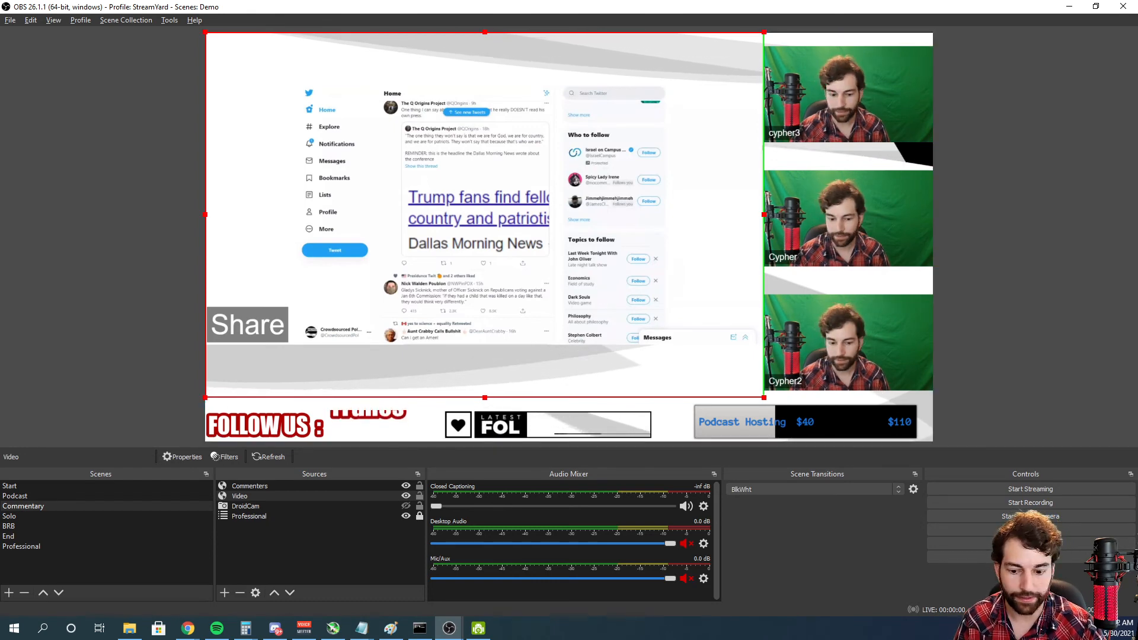
- Scroll the shared Twitter page in the browser, and adjust the lower edge of the Video source in OBS Studio
{"action": "key", "text": "alt+Tab"}
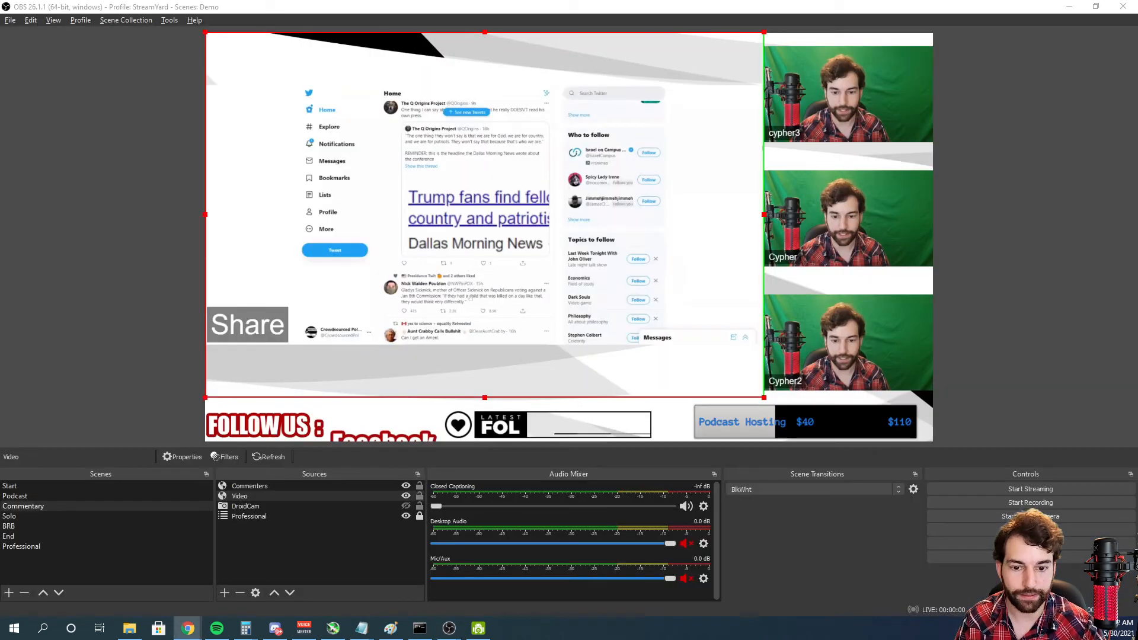
{"action": "key", "text": "alt+Tab"}
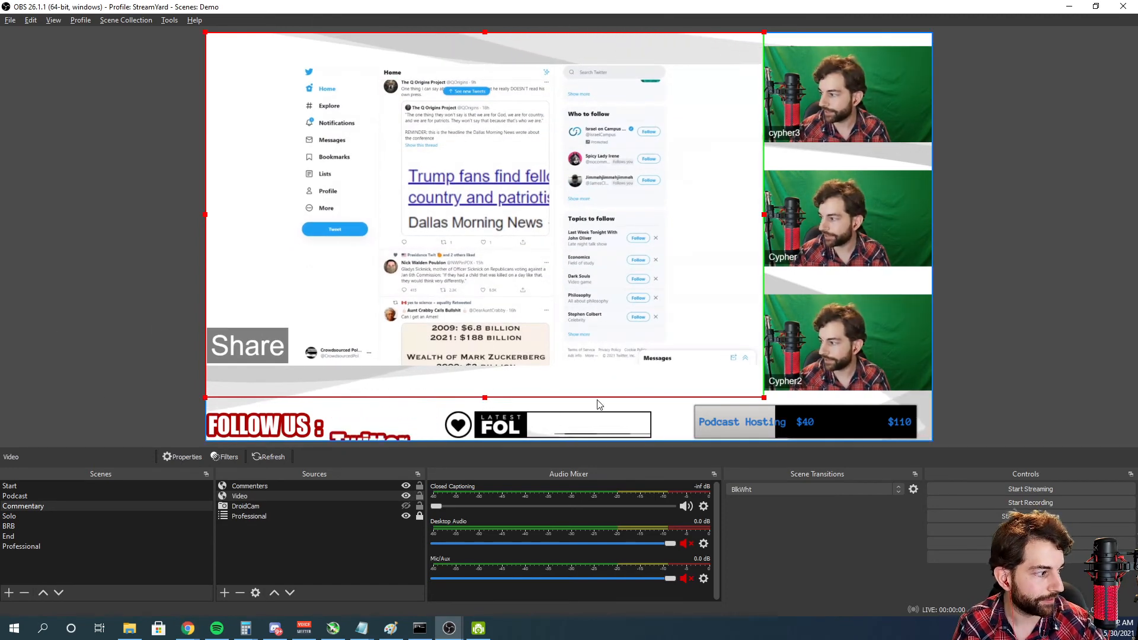
{"action": "left_click", "coordinate": [486, 402]}
{"action": "left_click", "coordinate": [487, 382]}
{"action": "mouse_move", "coordinate": [485, 396]}
{"action": "left_mouse_down"}
{"action": "mouse_move", "coordinate": [487, 420]}
{"action": "mouse_move", "coordinate": [487, 400]}
{"action": "left_mouse_up"}
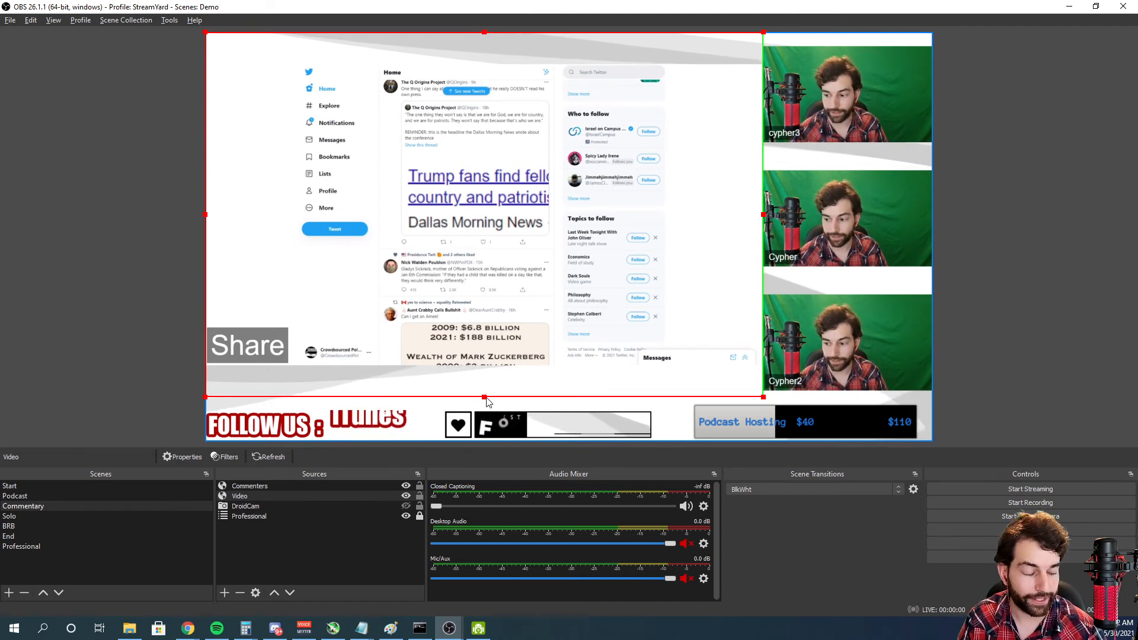
{"action": "right_click", "coordinate": [470, 400]}
- Activate the Podcast scene, highlight guest Cypher2 in the OBS.Ninja control room, and return to OBS Studio
{"action": "left_click", "coordinate": [41, 496]}
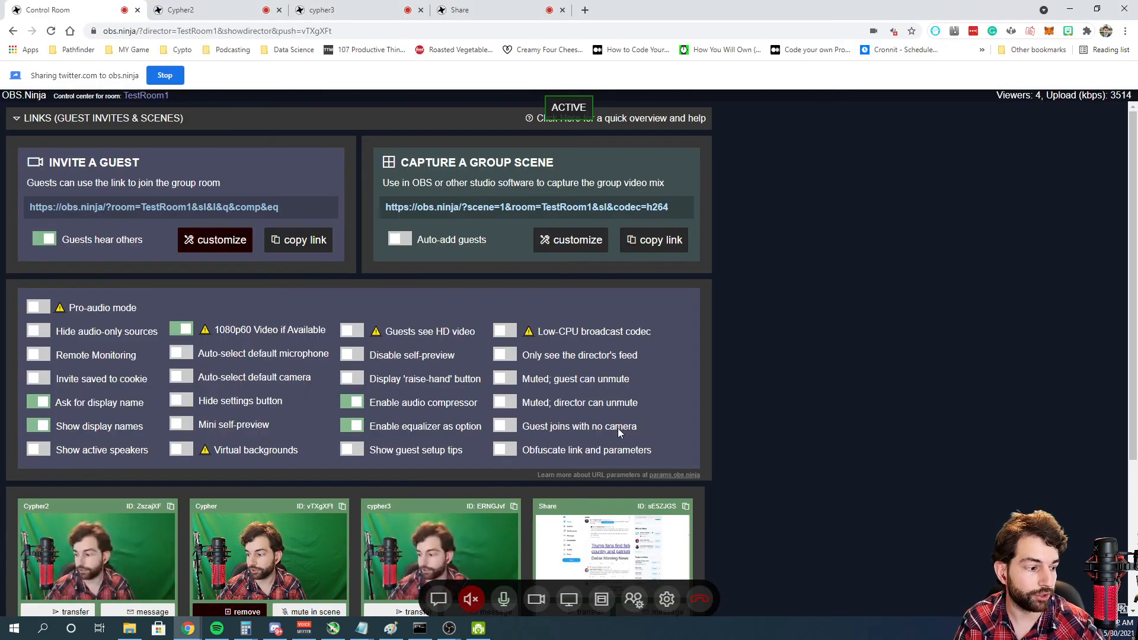
{"action": "scroll", "coordinate": [360, 474], "scroll_direction": "down", "scroll_amount": 4}
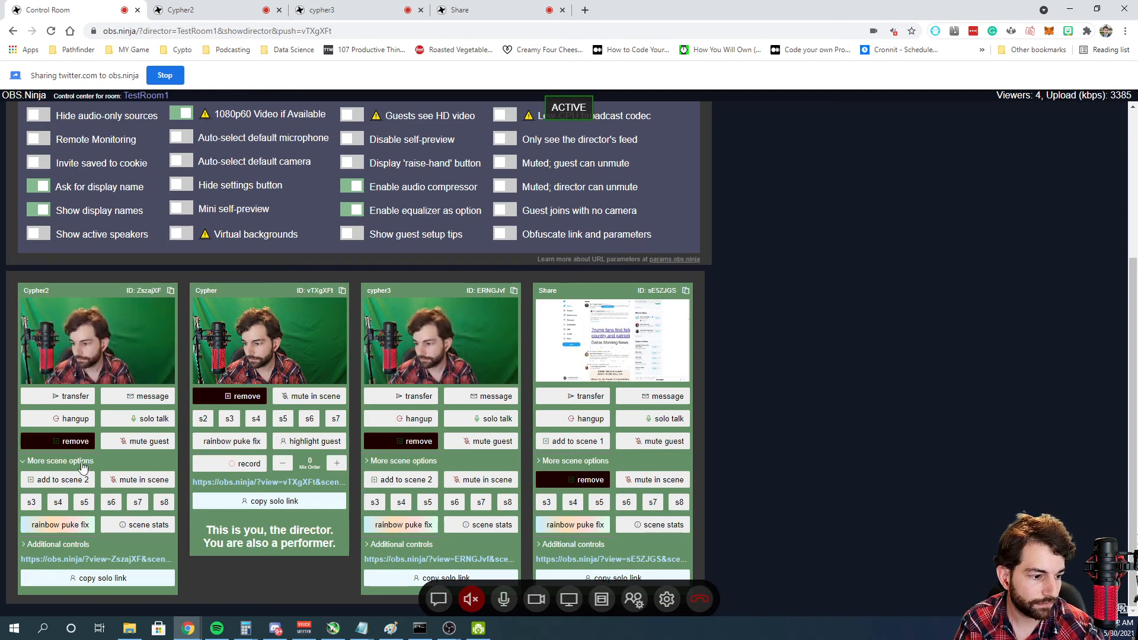
{"action": "left_click", "coordinate": [55, 545]}
{"action": "scroll", "coordinate": [203, 490], "scroll_direction": "down", "scroll_amount": 2}
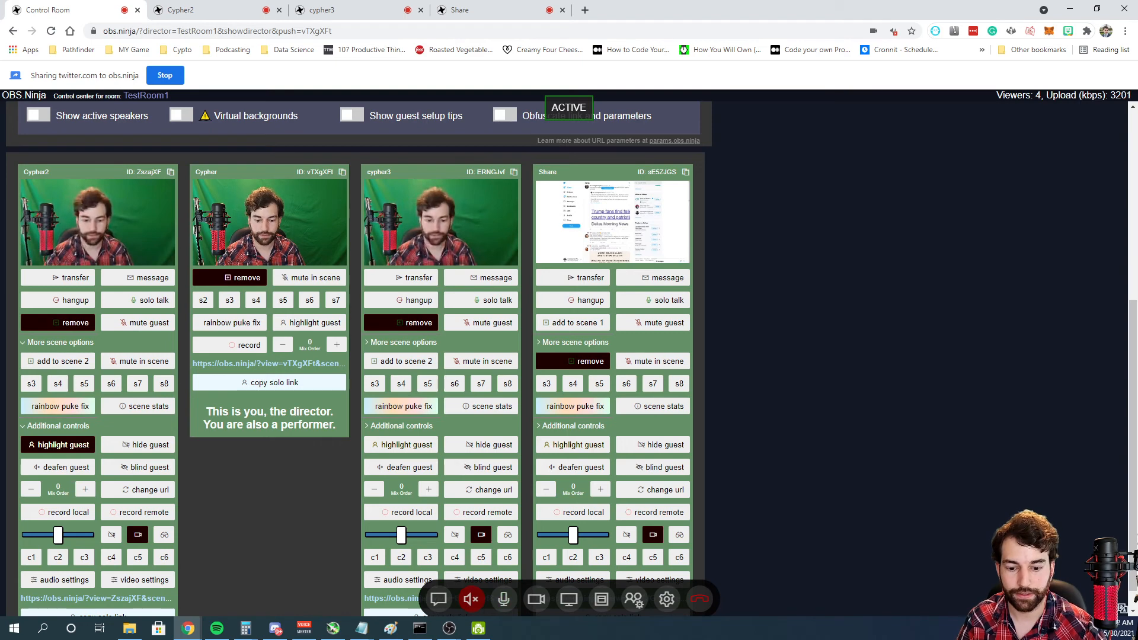
{"action": "left_click", "coordinate": [449, 628]}
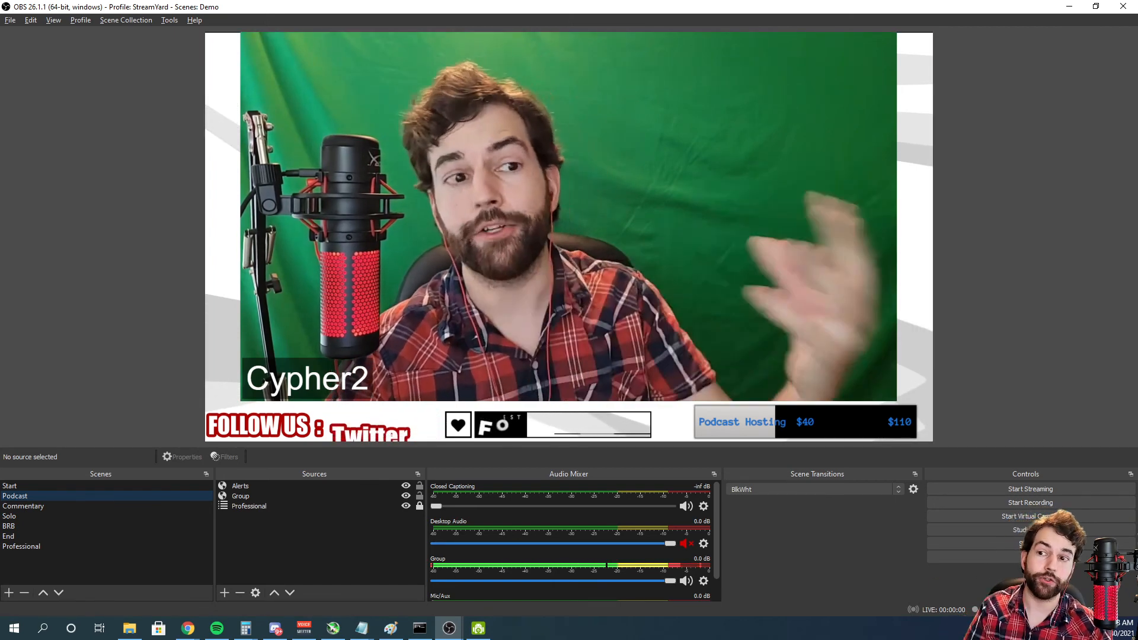
{"action": "key", "text": "alt+Tab"}
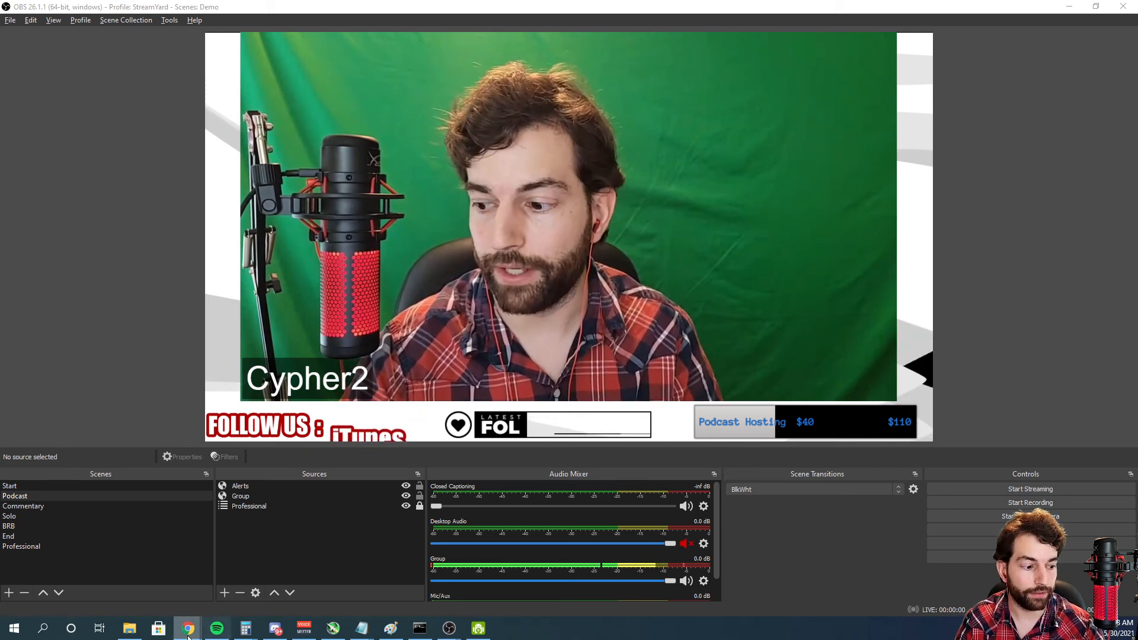
{"action": "mouse_move", "coordinate": [187, 635]}
{"action": "left_click", "coordinate": [246, 585]}
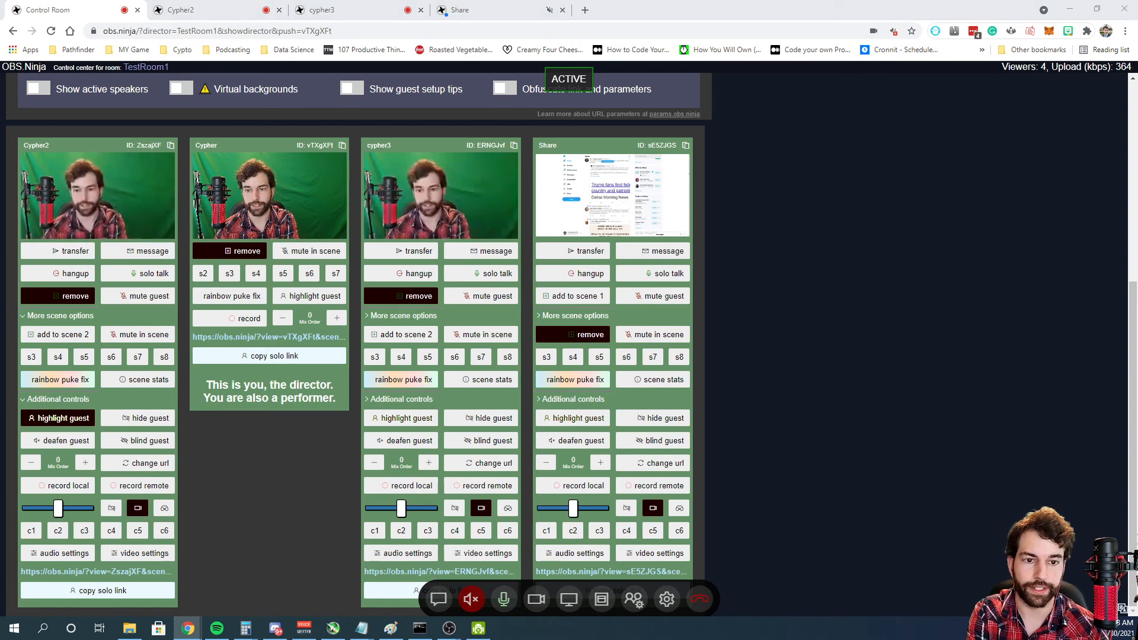
{"action": "left_click", "coordinate": [210, 466]}
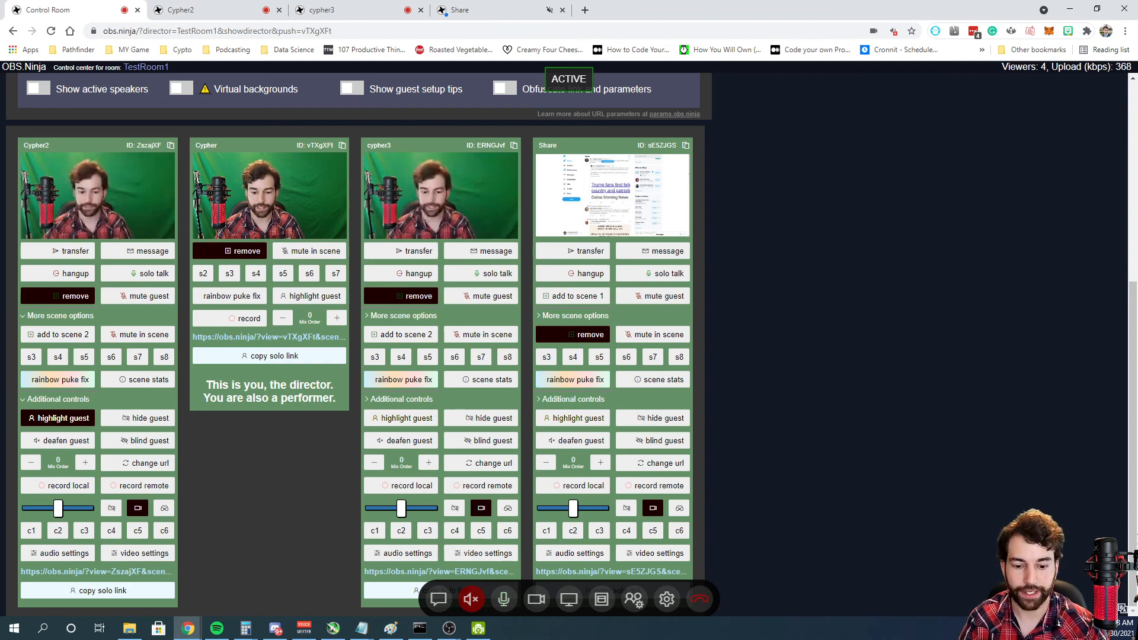
{"action": "key", "text": "alt+Tab"}
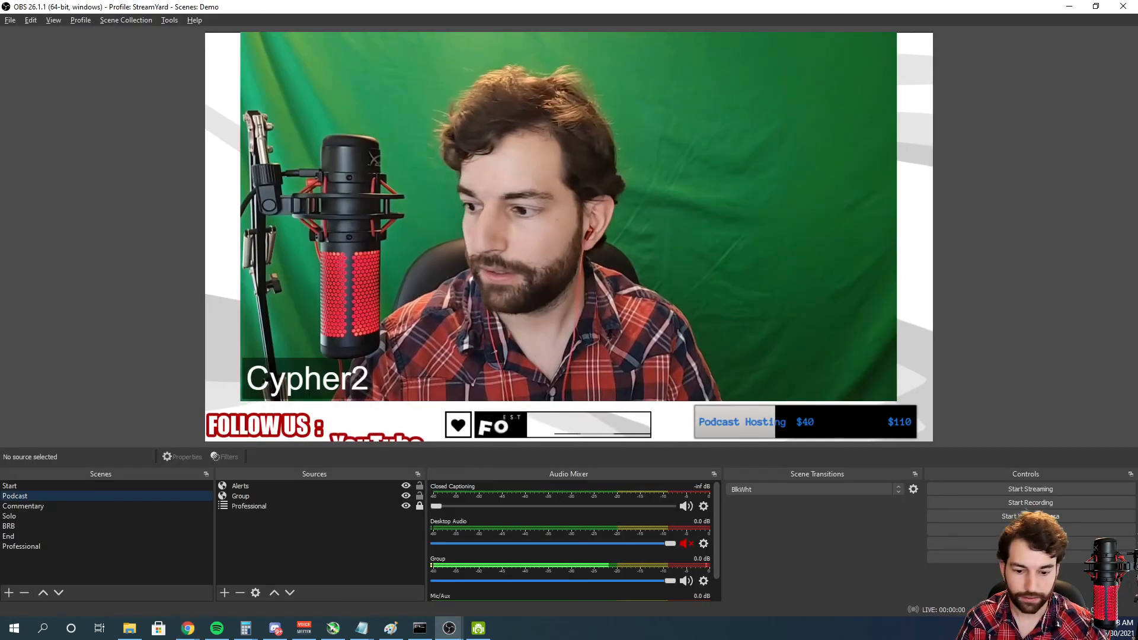
{"action": "left_click", "coordinate": [188, 628]}
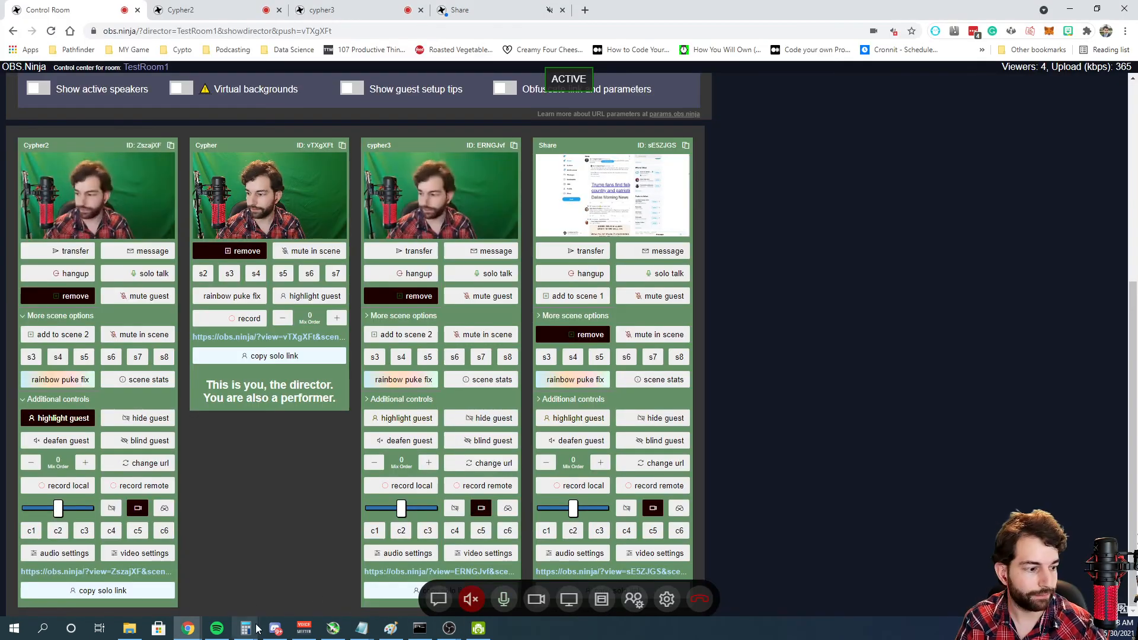
{"action": "key", "text": "alt+Tab"}
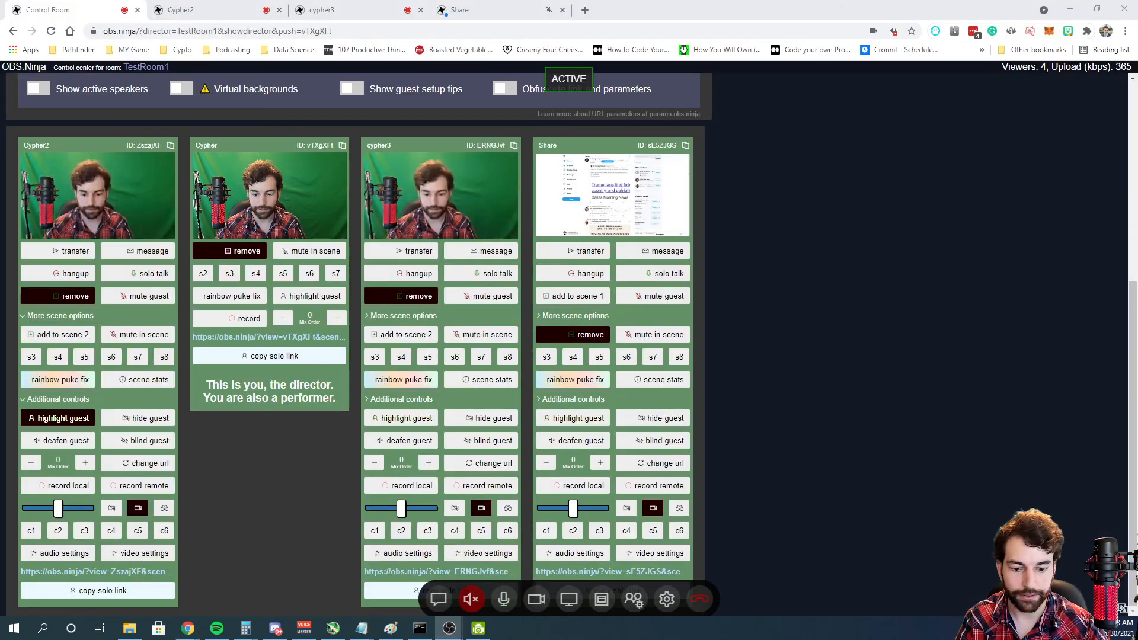